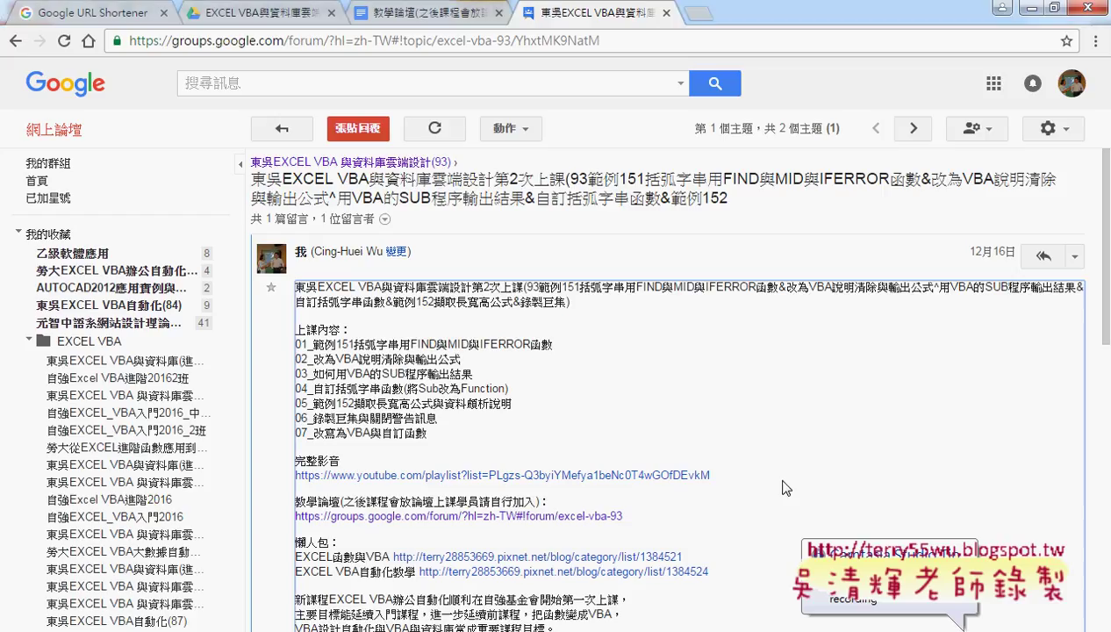
Step: Open the post's EXCEL函數與VBA pixnet link under 懶人包 in a new tab and switch to it
scroll(595, 475, down, 1)
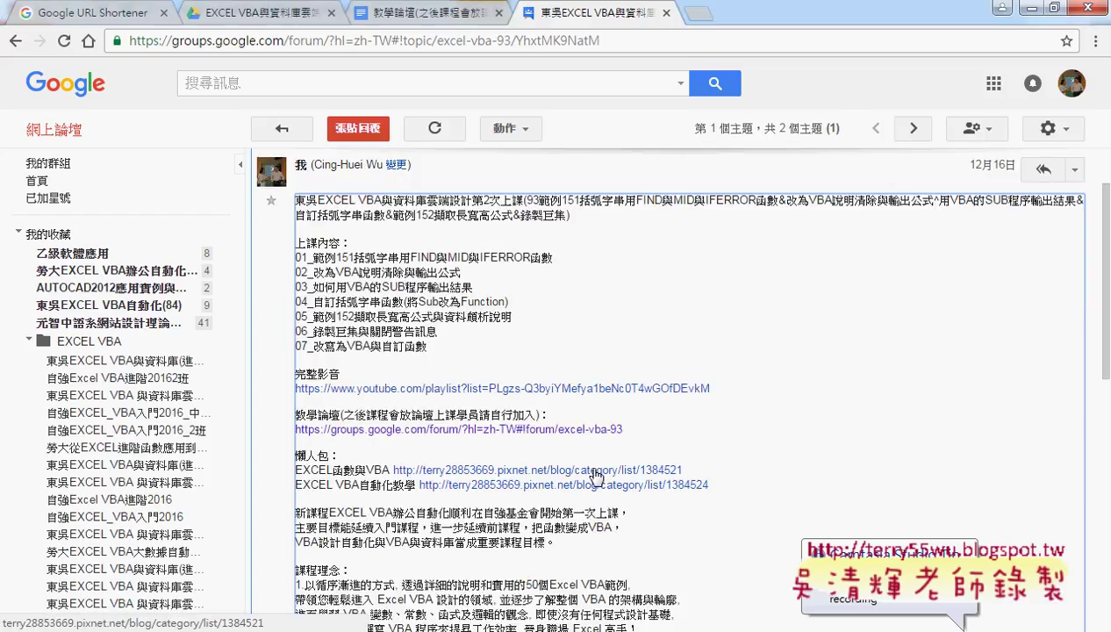
click(595, 475)
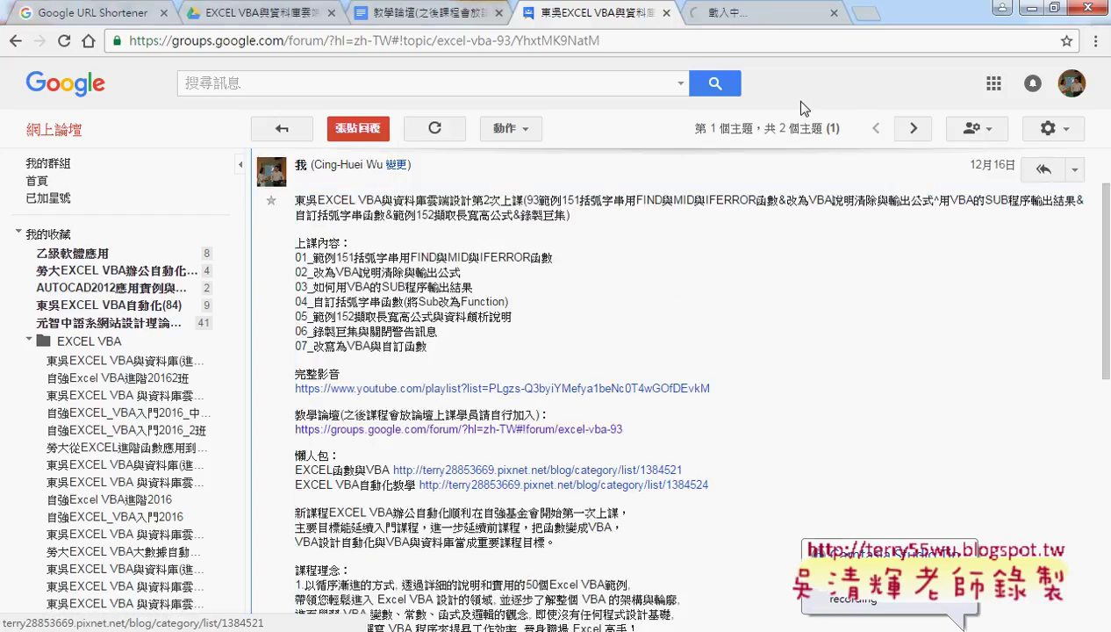
click(776, 14)
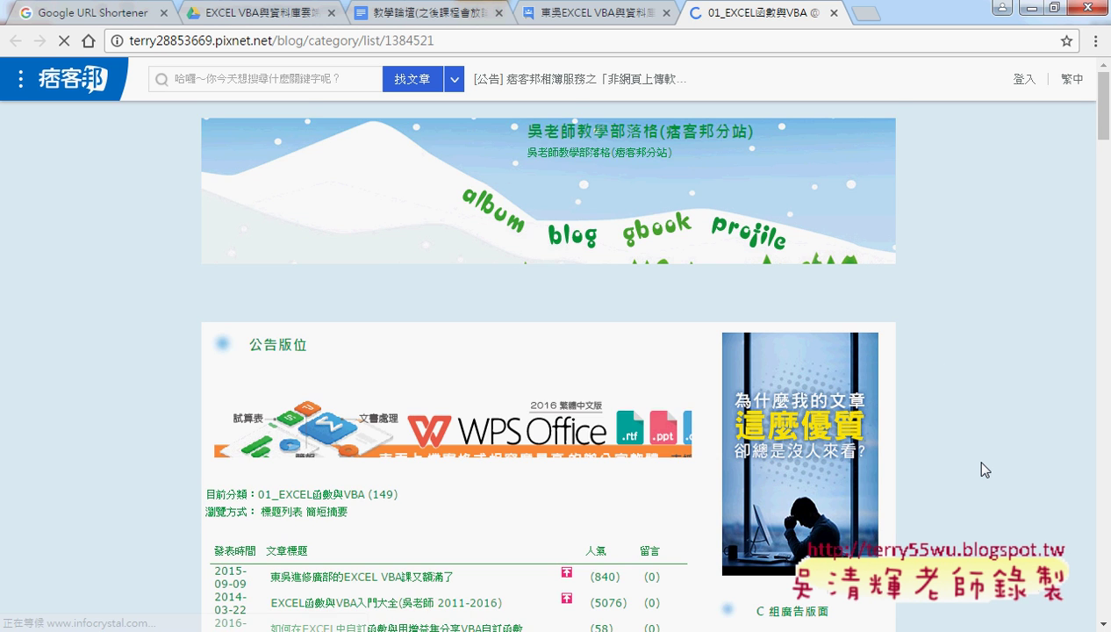
Step: Browse the Pixnet article list, highlight the Outlook batch e-mail title, then close the blog tab
scroll(971, 458, down, 2)
scroll(982, 474, down, 2)
scroll(981, 474, down, 1)
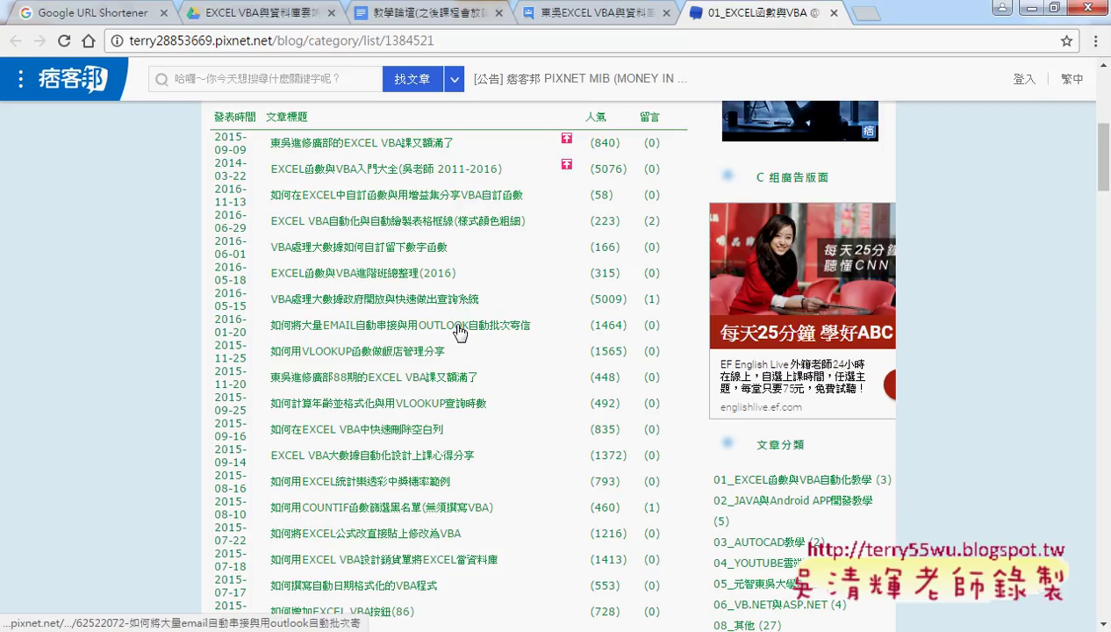
drag(532, 327, 324, 330)
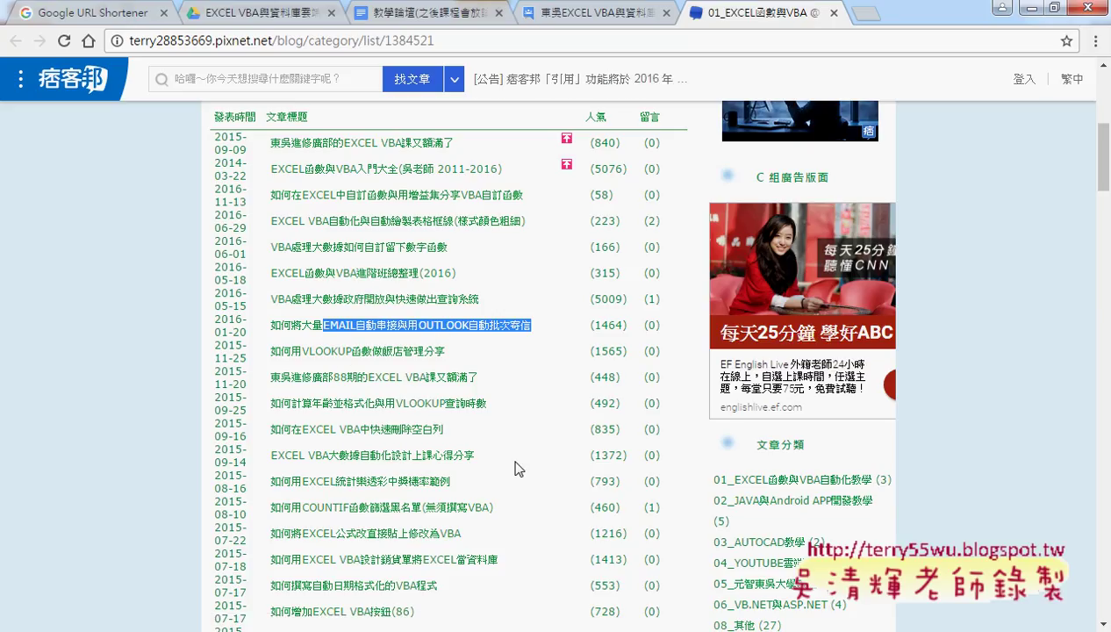
scroll(516, 461, down, 1)
scroll(546, 444, down, 1)
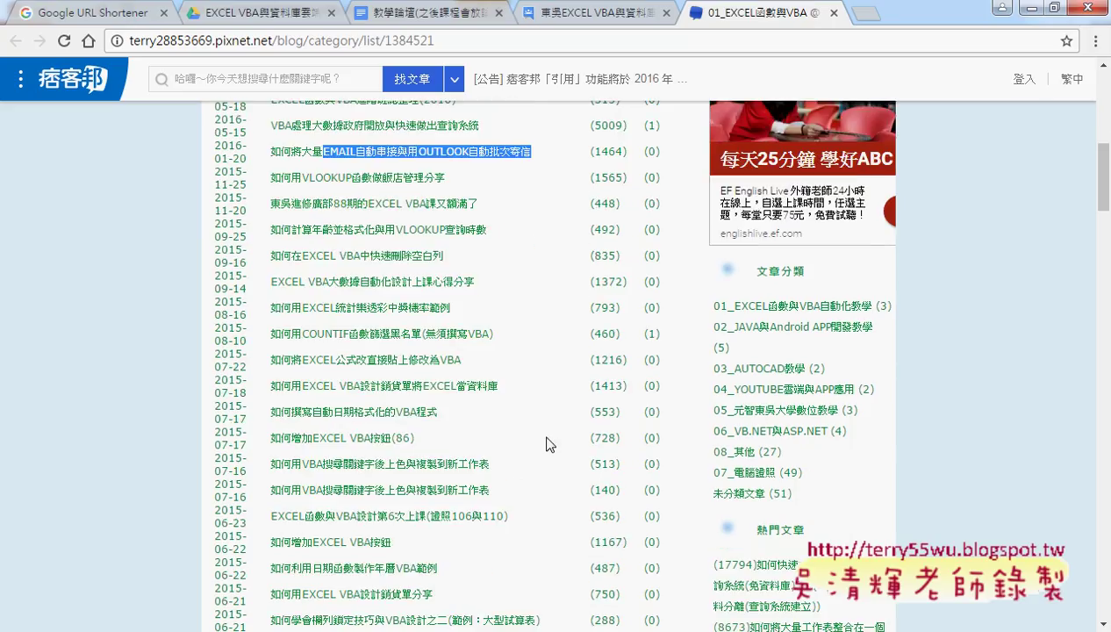
scroll(546, 444, up, 1)
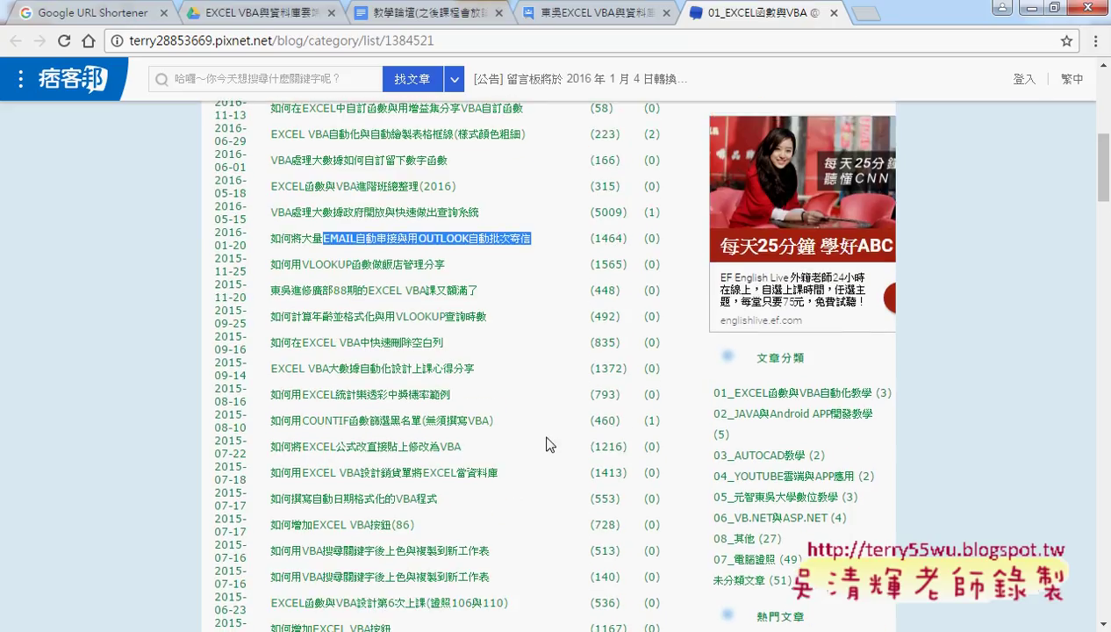
click(834, 12)
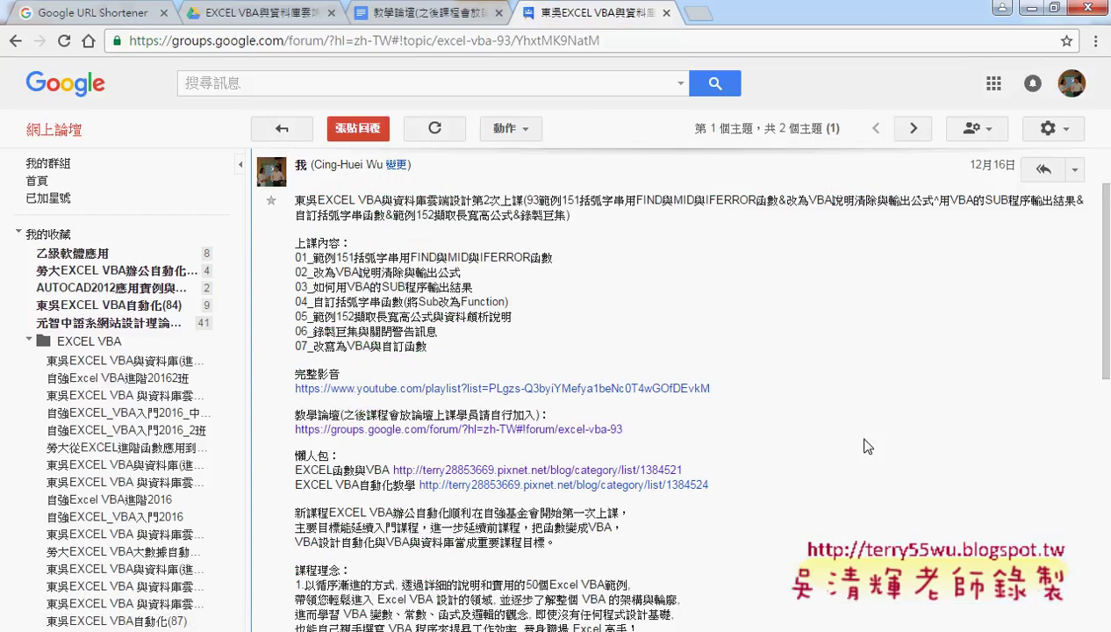
Step: Open the 完整影音 YouTube playlist in a new tab and scroll through its lesson videos
middle_click(672, 400)
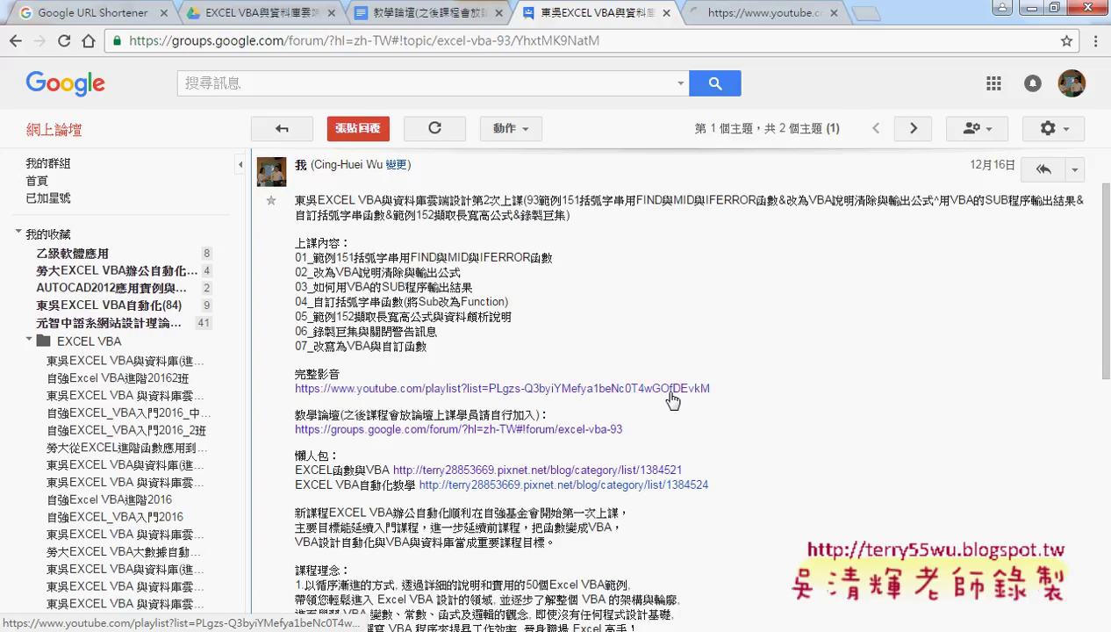
click(753, 18)
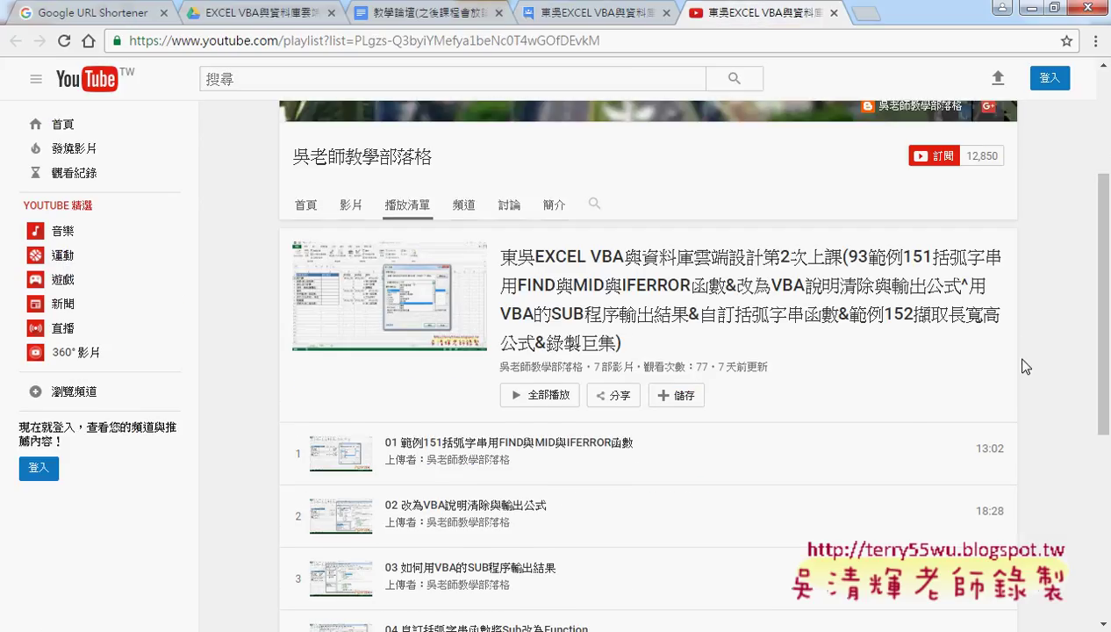
scroll(1058, 397, down, 3)
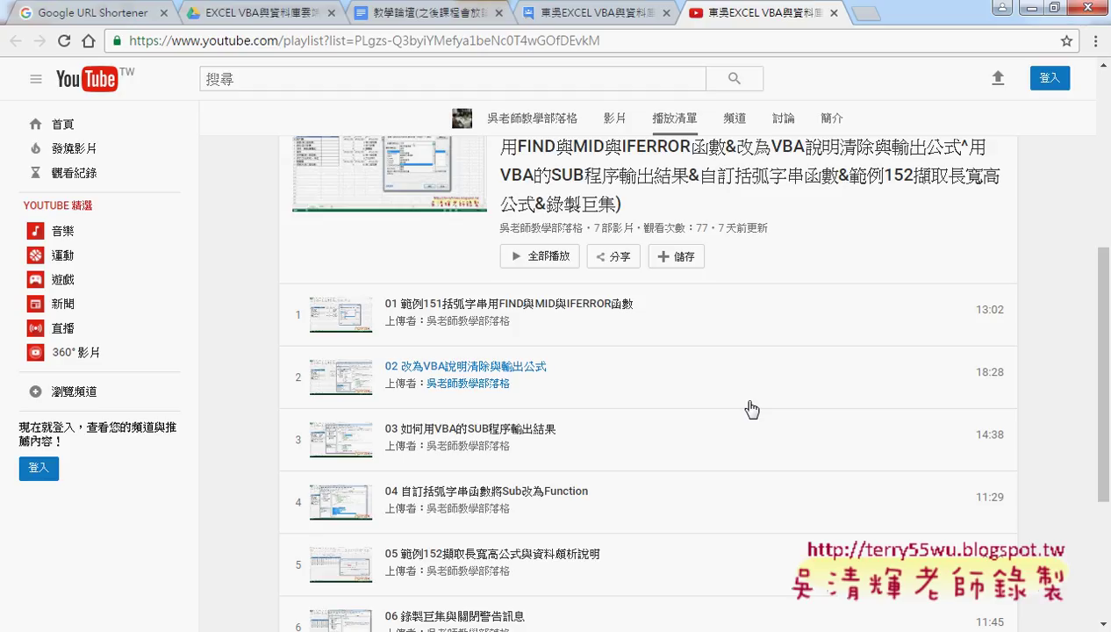
Step: In Drive, go through _雲端白板畫面(2016) and 01_文字與資料函數 to open 151擷取括弧內字串
click(260, 12)
click(309, 197)
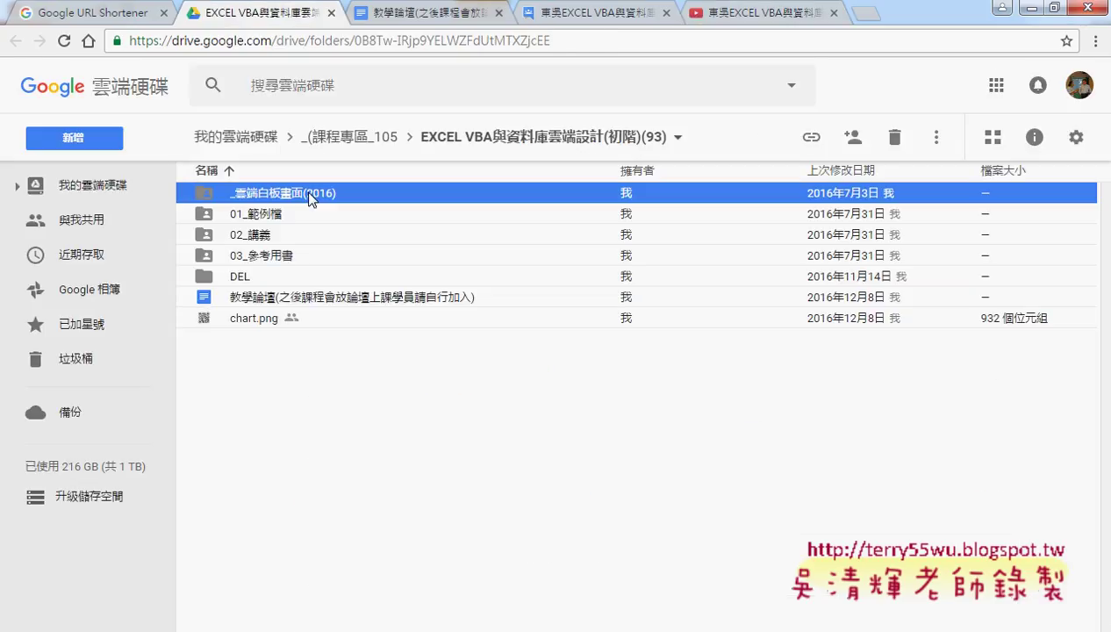
double_click(309, 195)
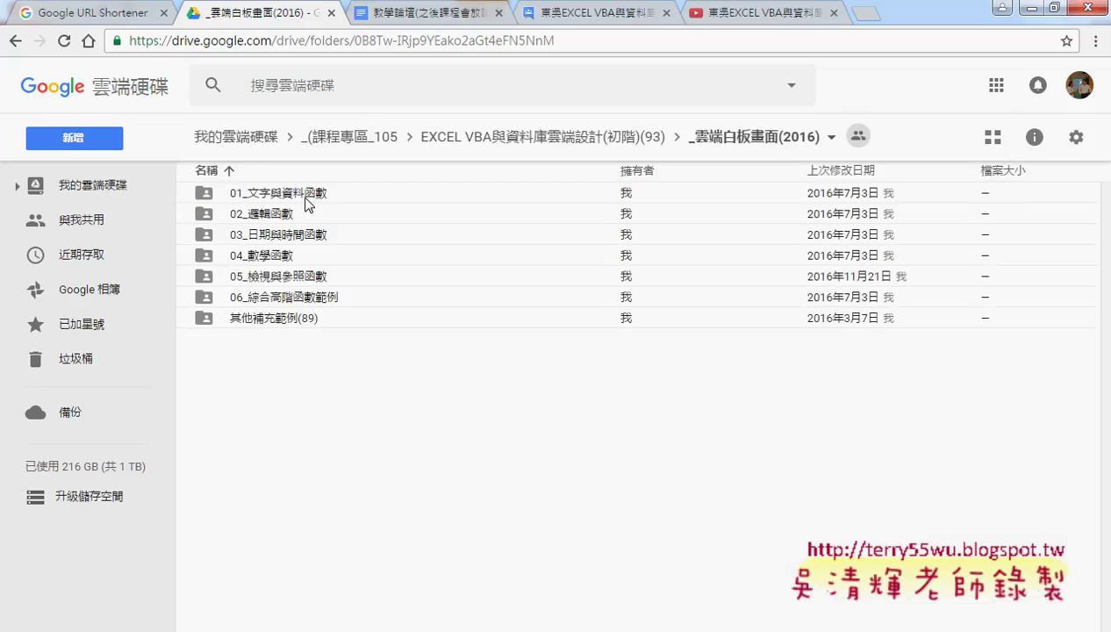
double_click(307, 195)
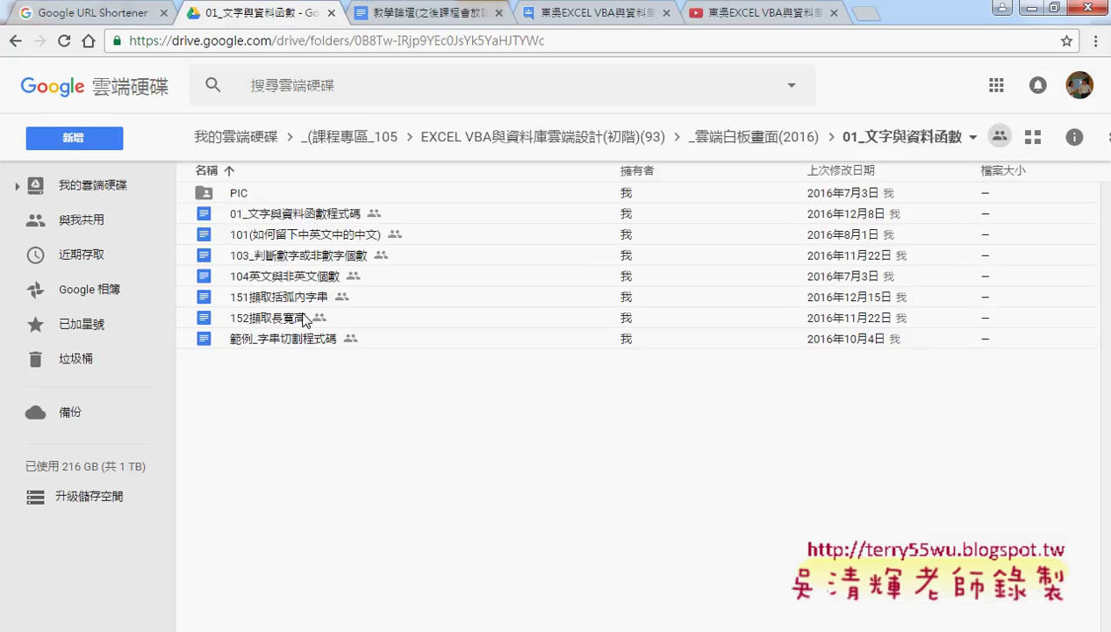
click(280, 322)
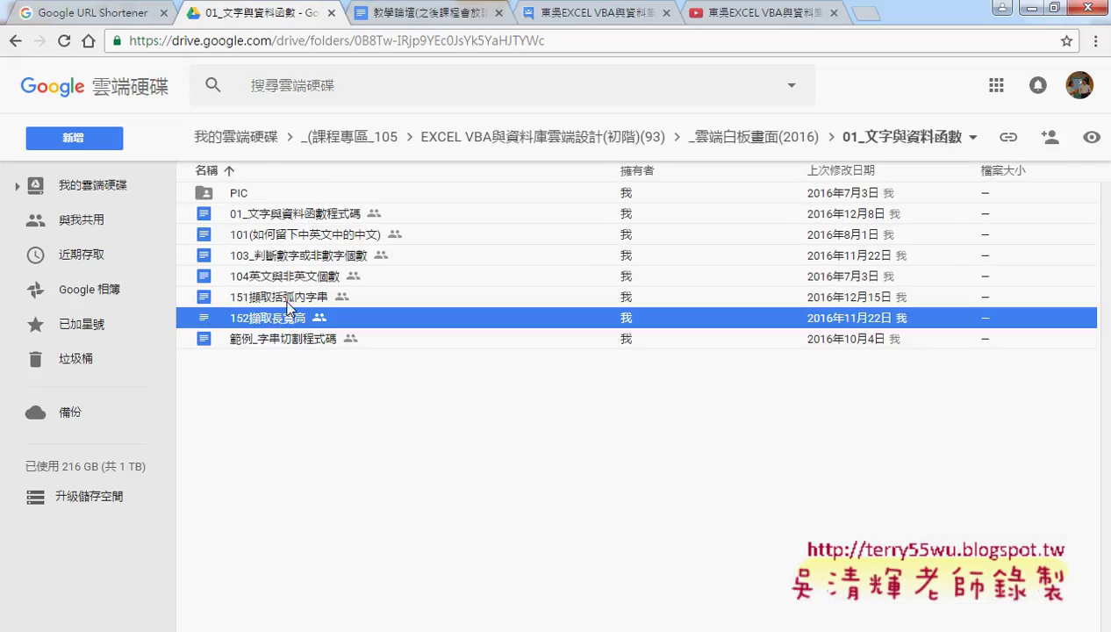
click(289, 303)
double_click(327, 303)
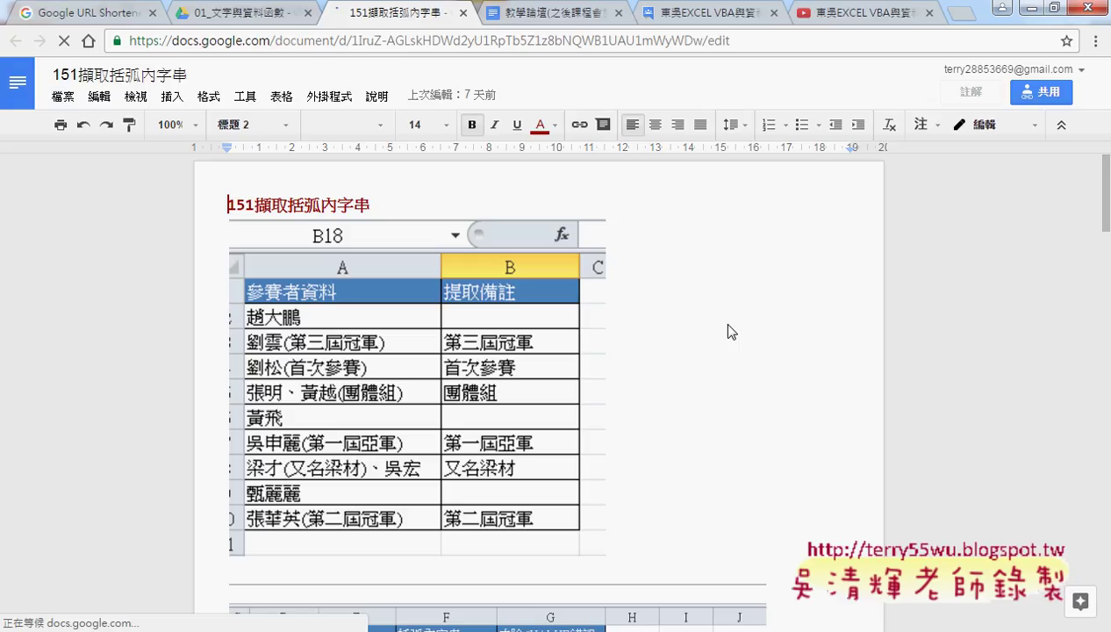
Step: Scroll through the formula list and highlight the 清除 code block
scroll(817, 334, down, 3)
scroll(816, 334, down, 2)
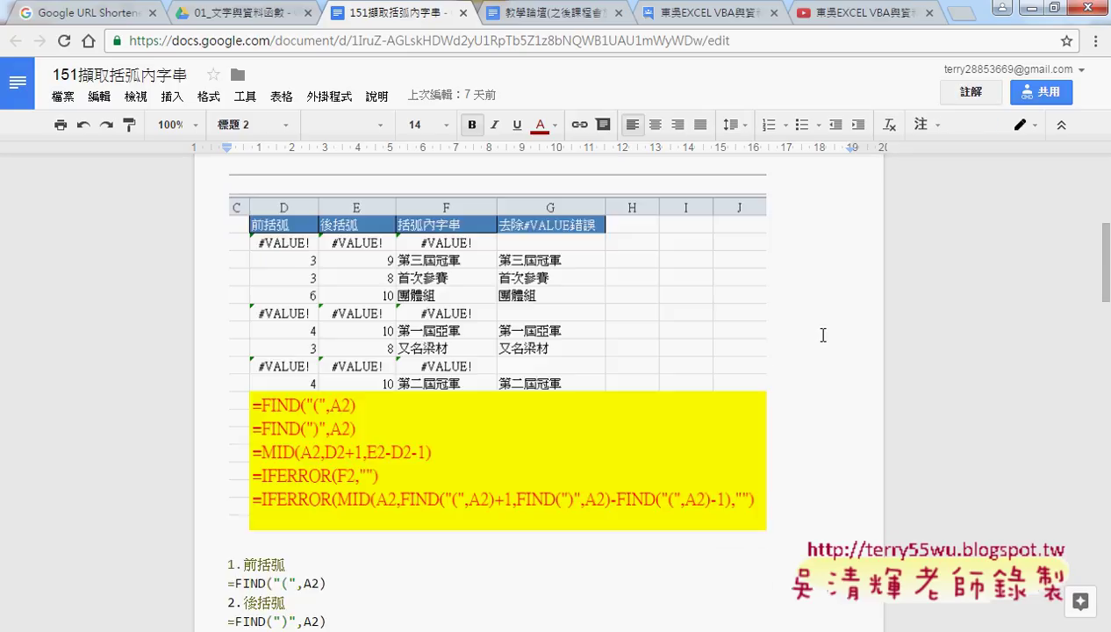
scroll(816, 333, down, 3)
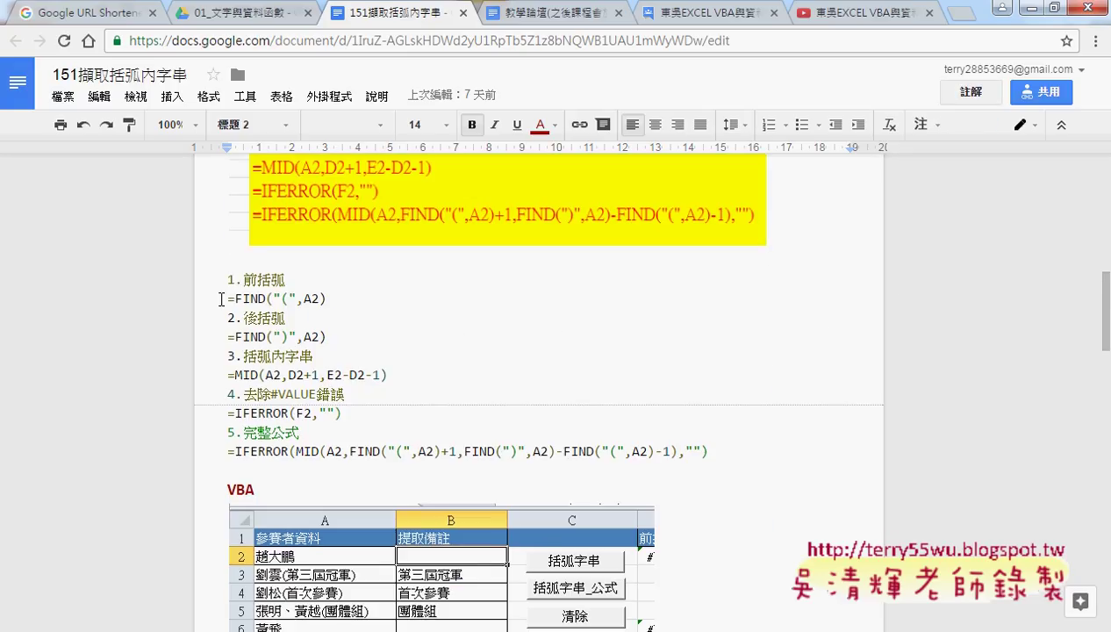
drag(218, 296, 326, 298)
scroll(803, 340, down, 3)
scroll(803, 340, down, 3)
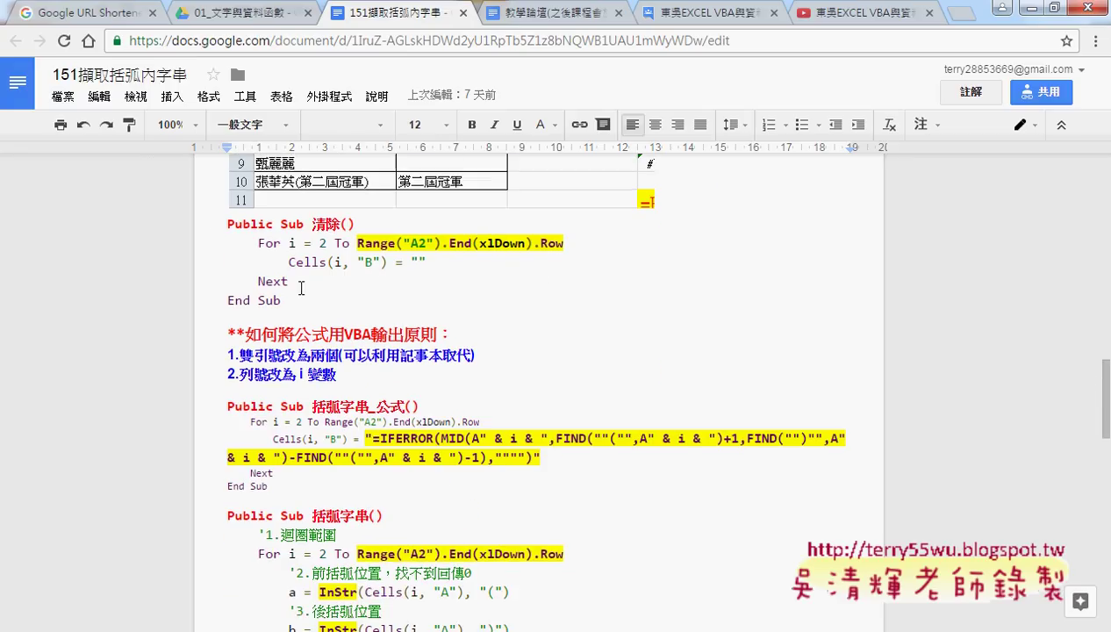
drag(226, 223, 296, 302)
Step: Highlight the whole 括弧字串 procedure, then its Mid result expression
scroll(469, 314, down, 2)
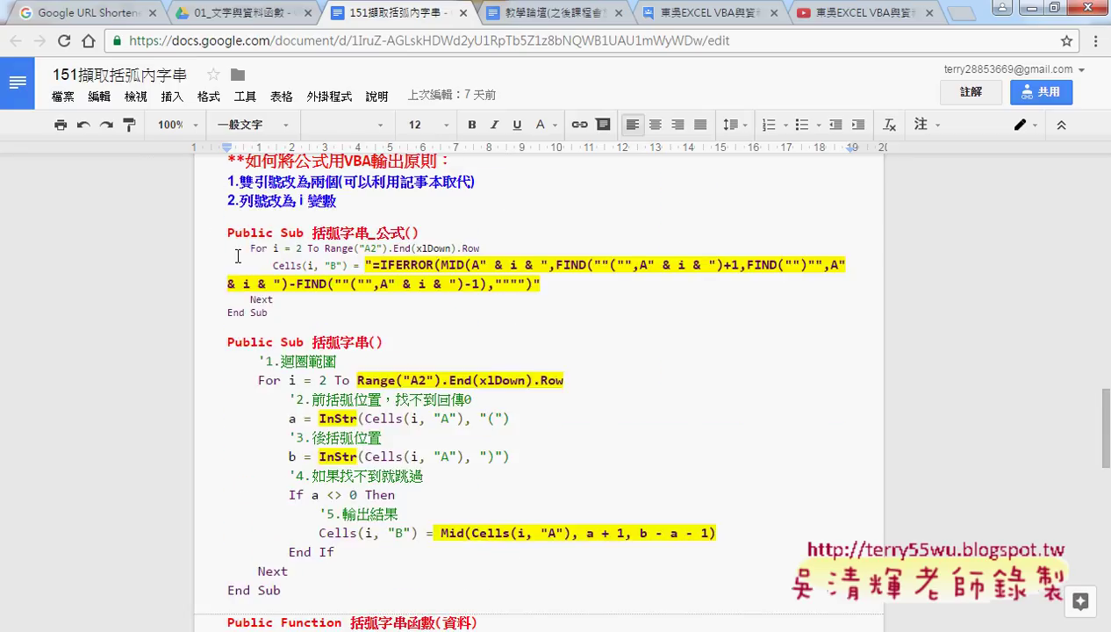
scroll(312, 349, down, 2)
scroll(213, 268, up, 1)
drag(214, 256, 291, 496)
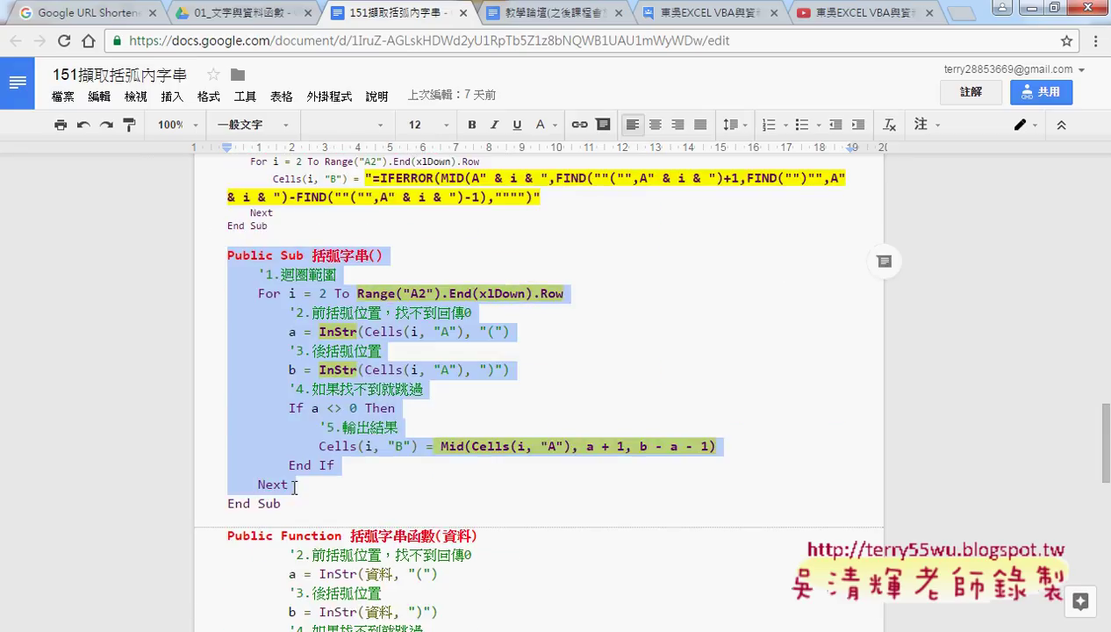
click(490, 465)
drag(740, 438, 439, 446)
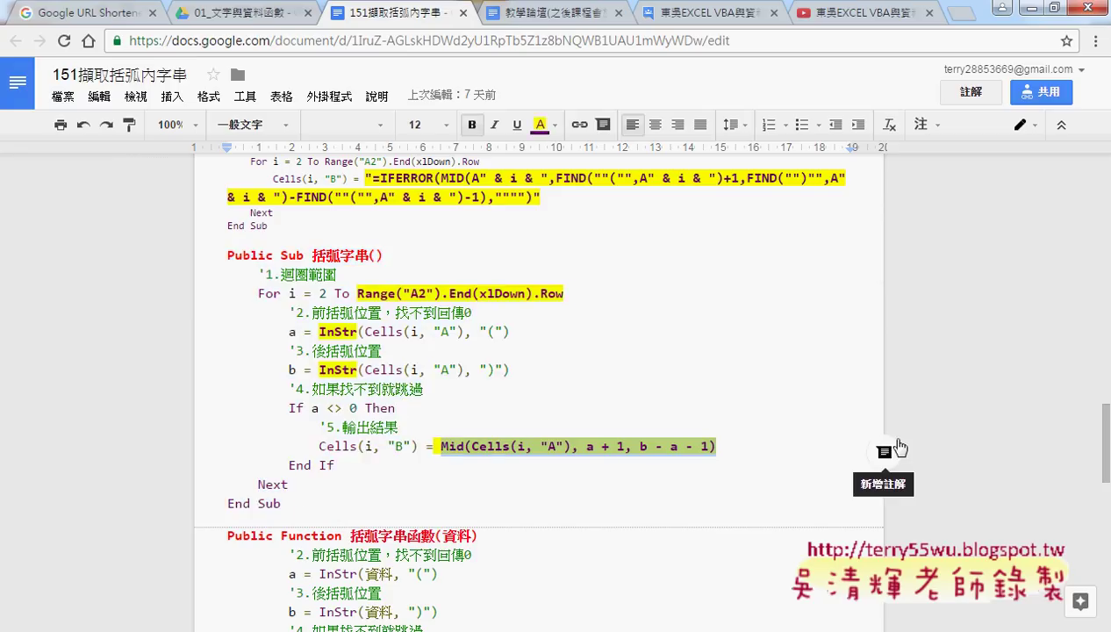
click(837, 436)
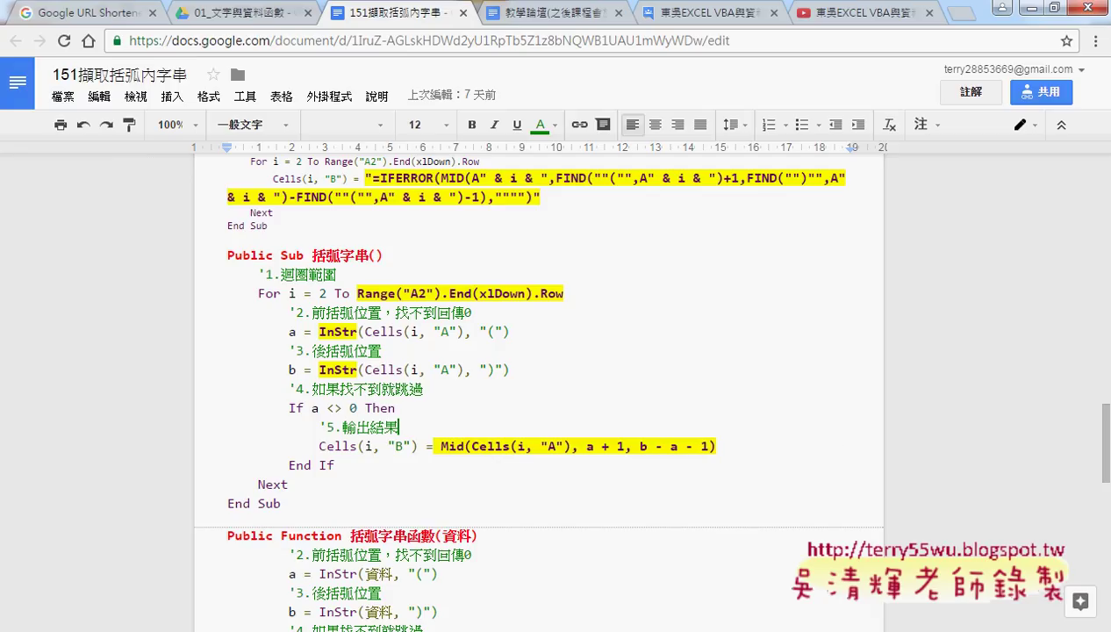
Step: In Explorer, go through 範例檔 and the 02邏輯函數 folder to open the 02邏輯函數 workbook
key(alt+Tab)
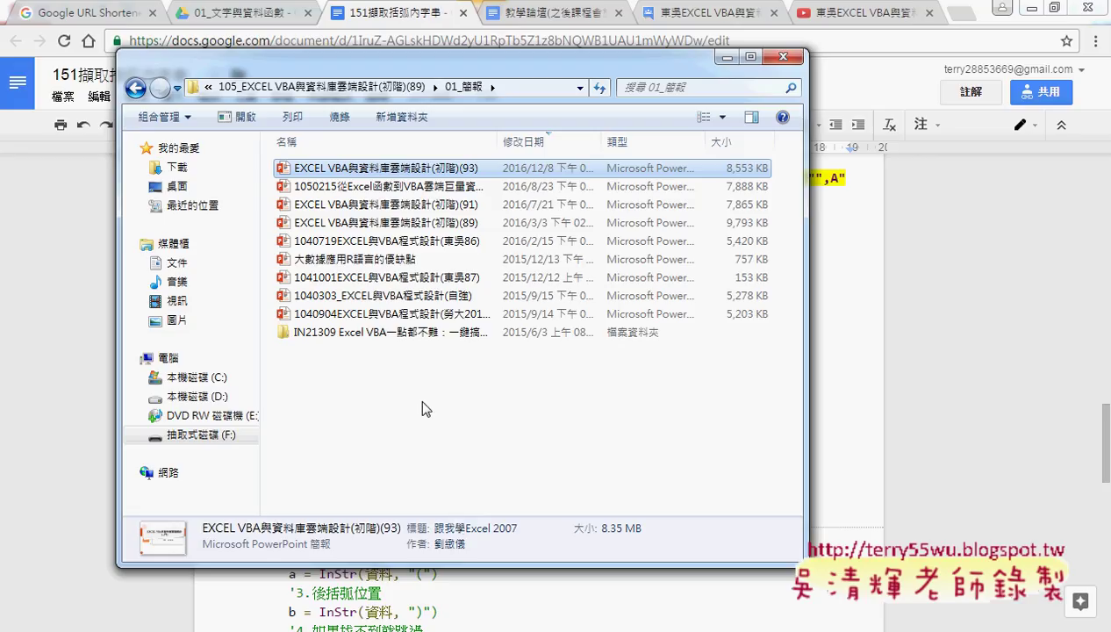
click(384, 88)
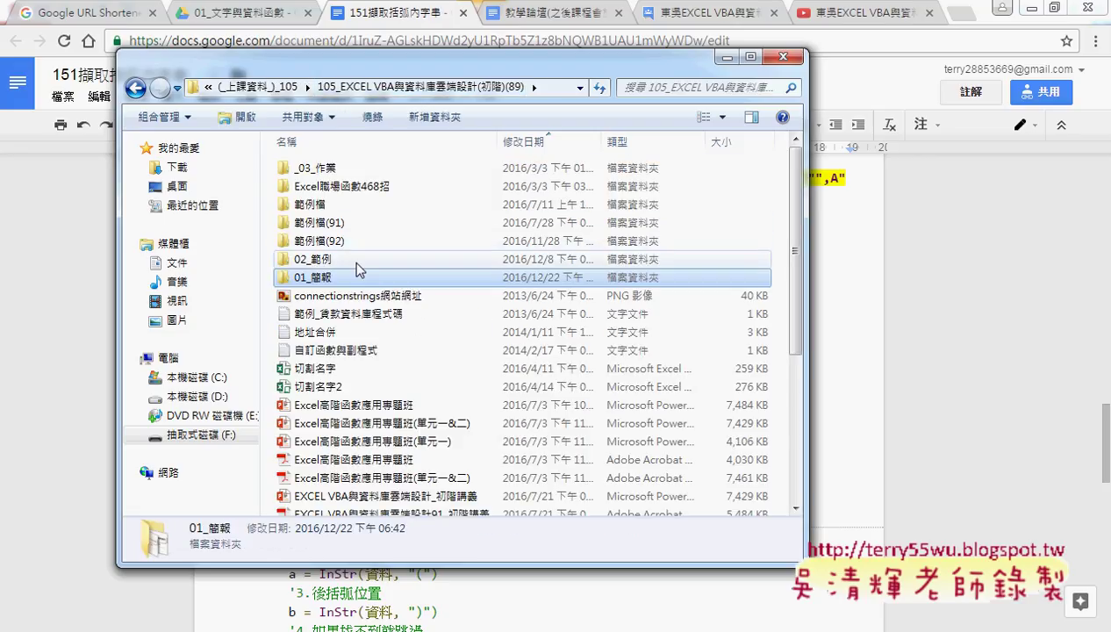
double_click(355, 204)
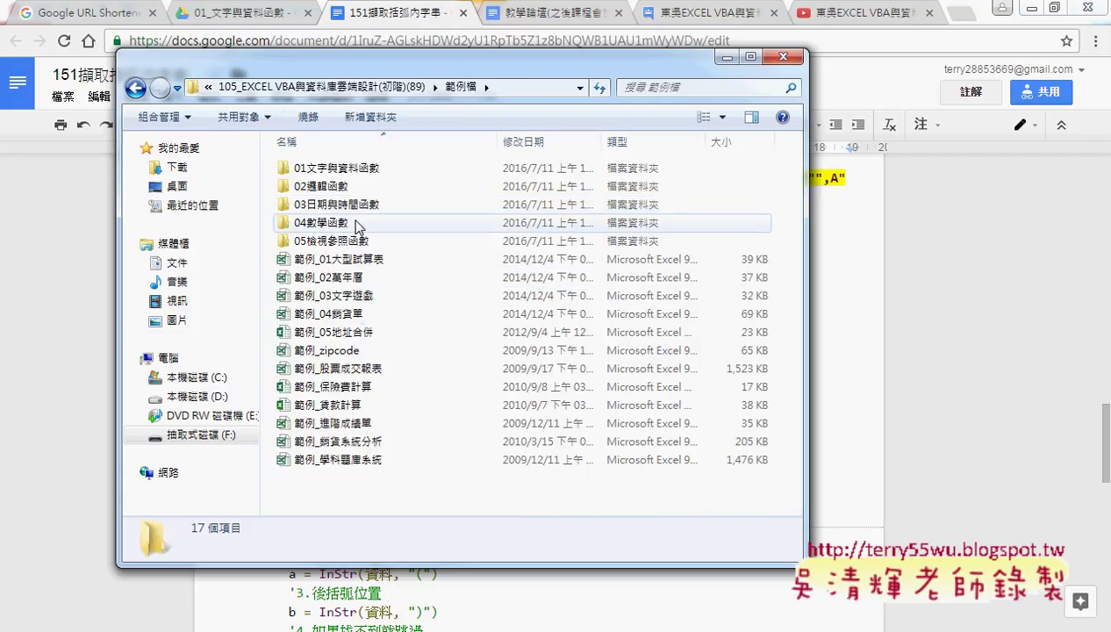
click(345, 187)
double_click(346, 187)
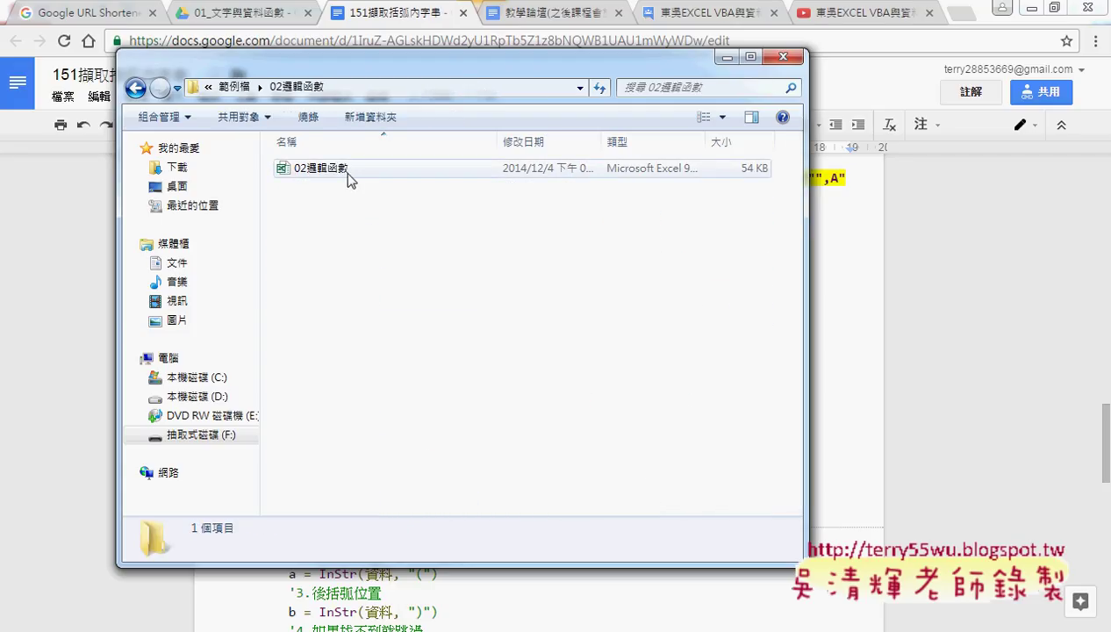
click(347, 175)
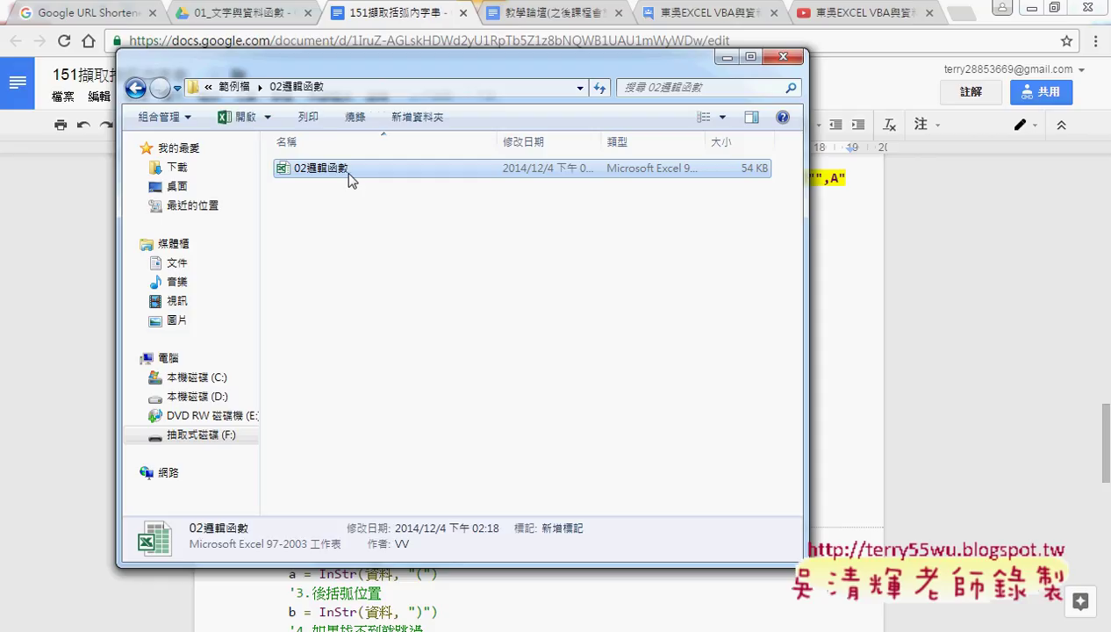
double_click(359, 175)
Step: Minimize Explorer and click Enable Editing on the Protected View bar of 02邏輯函數
click(727, 56)
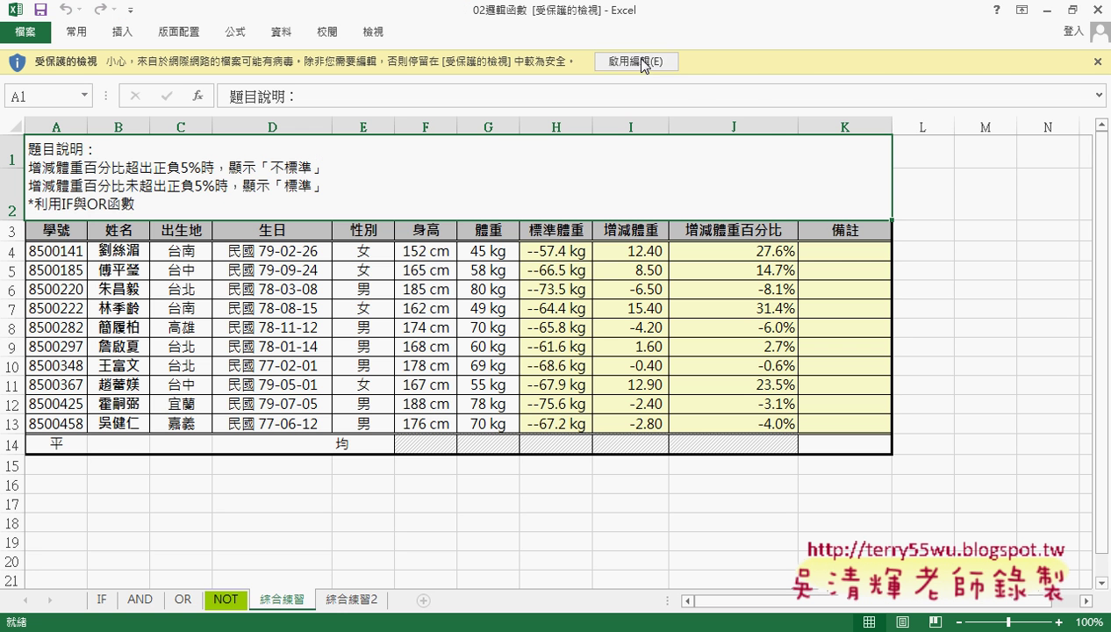
click(636, 62)
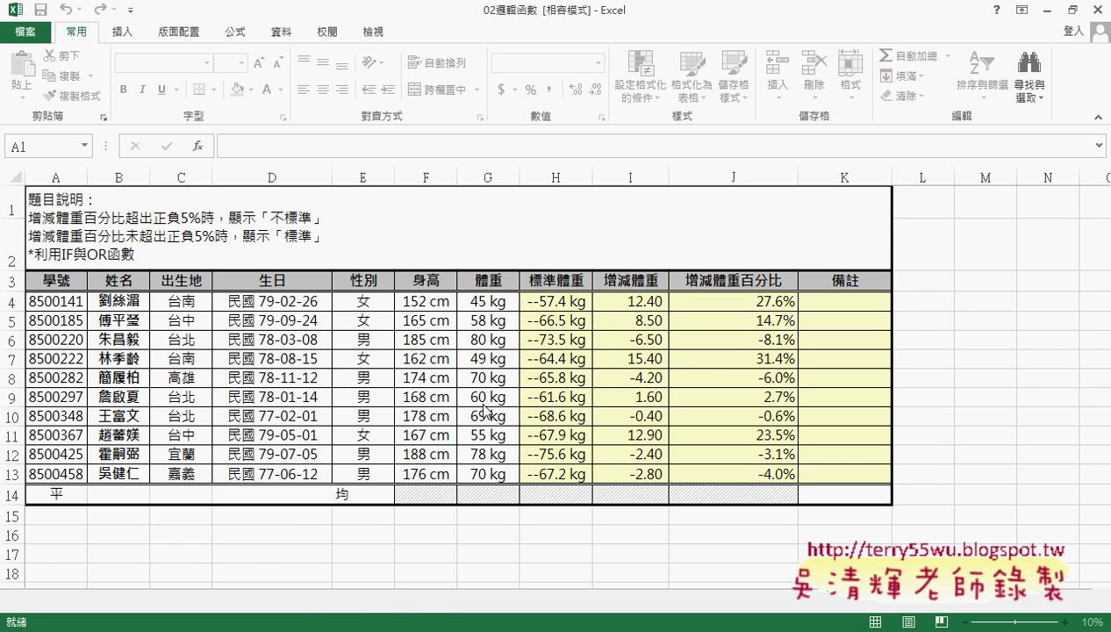
Step: On the IF sheet, check E2's average, mark the six result rows F2:F7, and start Insert Function in F2
click(102, 600)
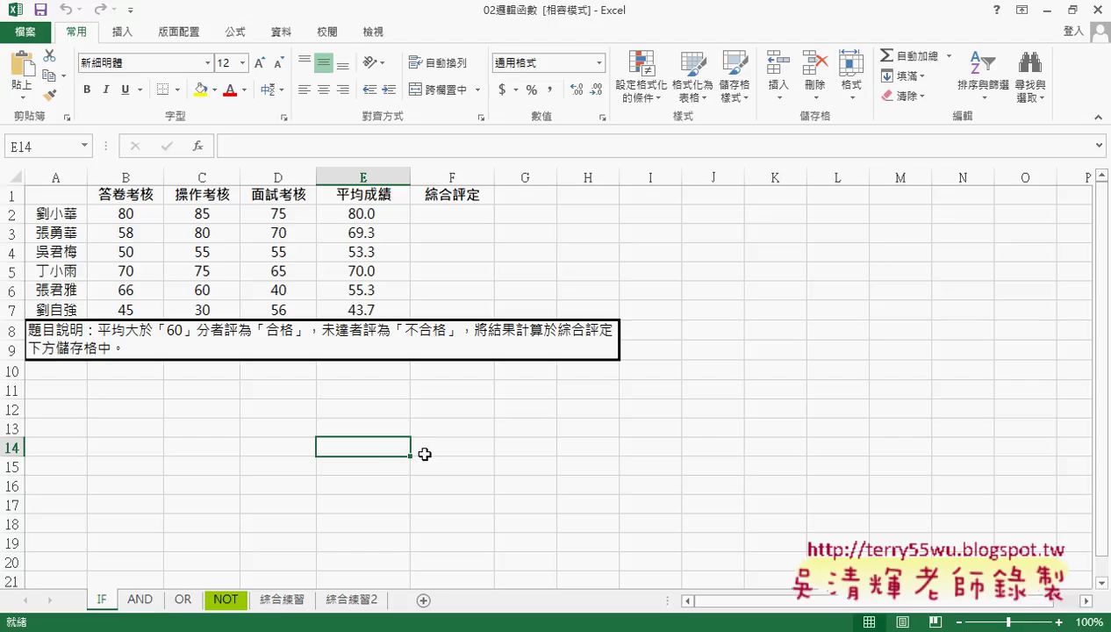
click(440, 219)
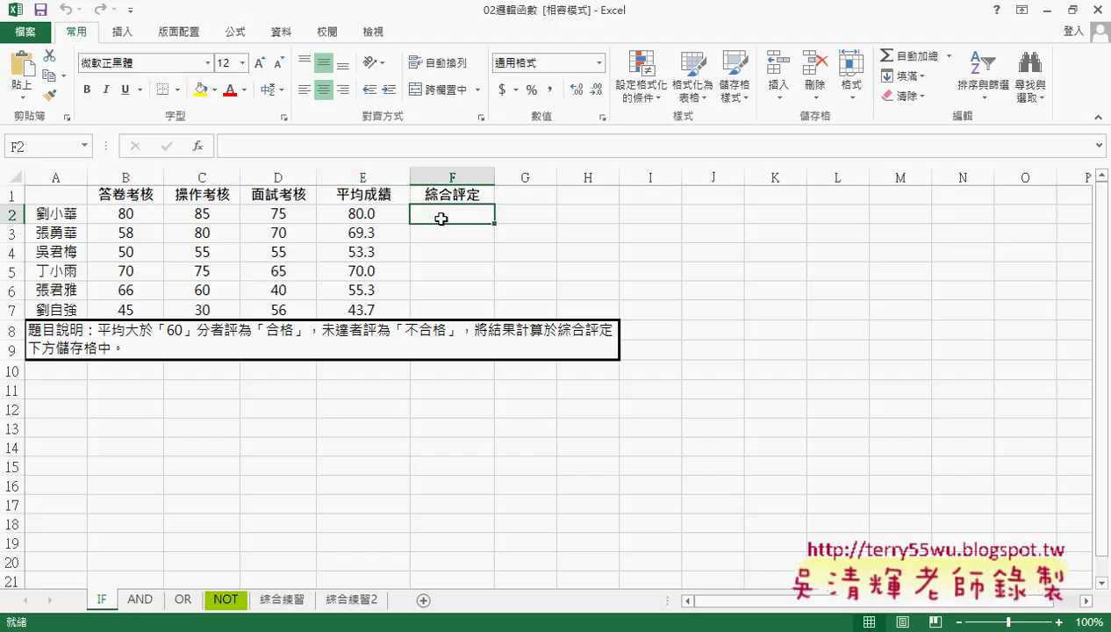
click(364, 216)
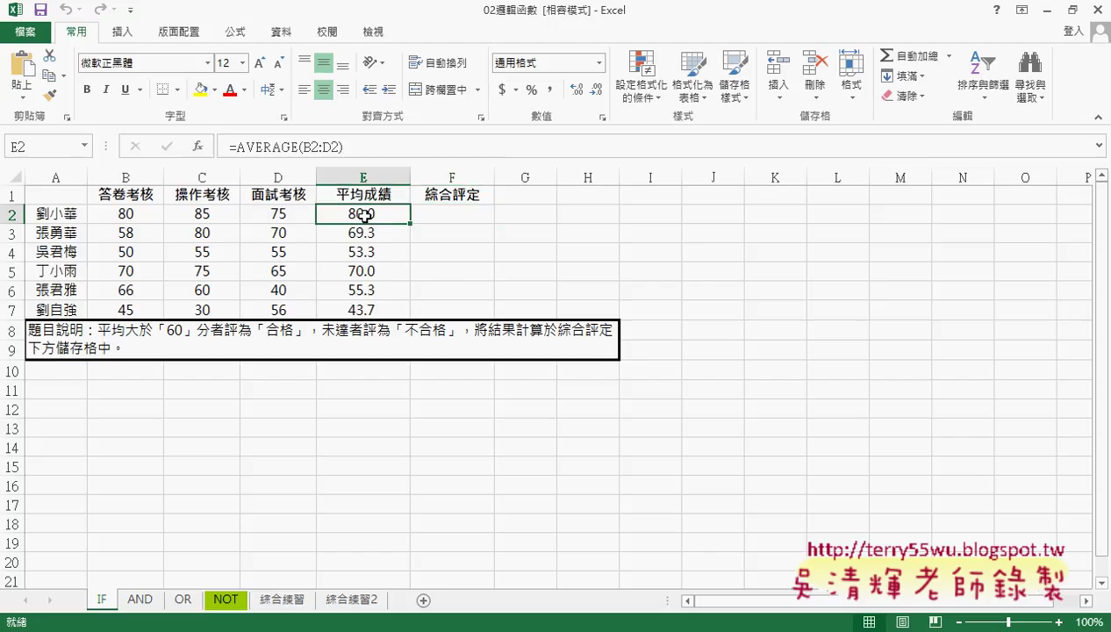
click(436, 215)
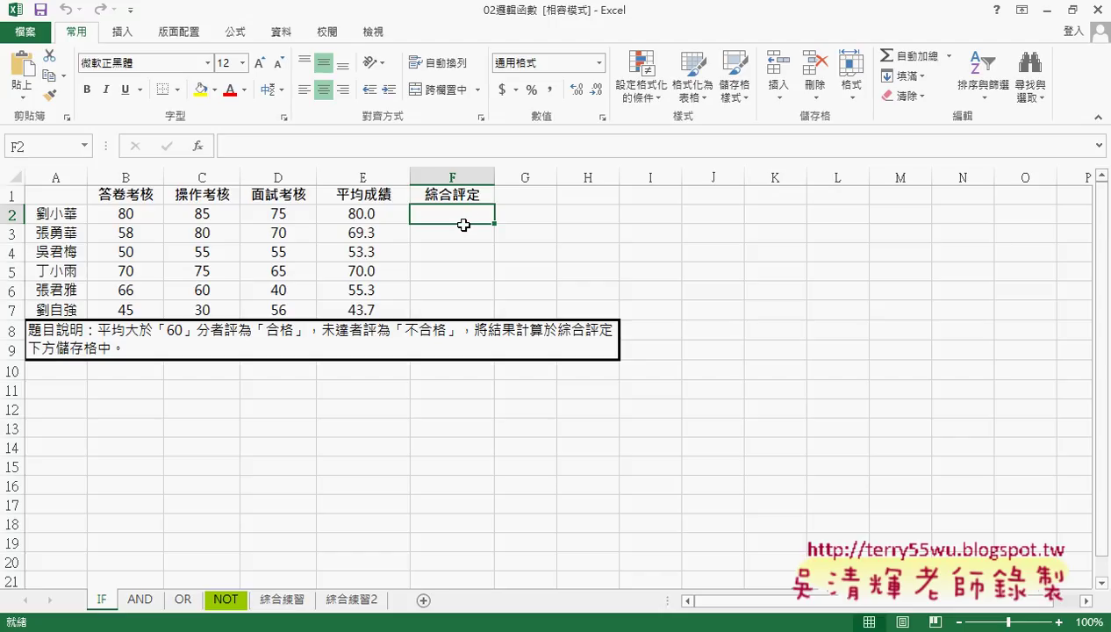
click(531, 196)
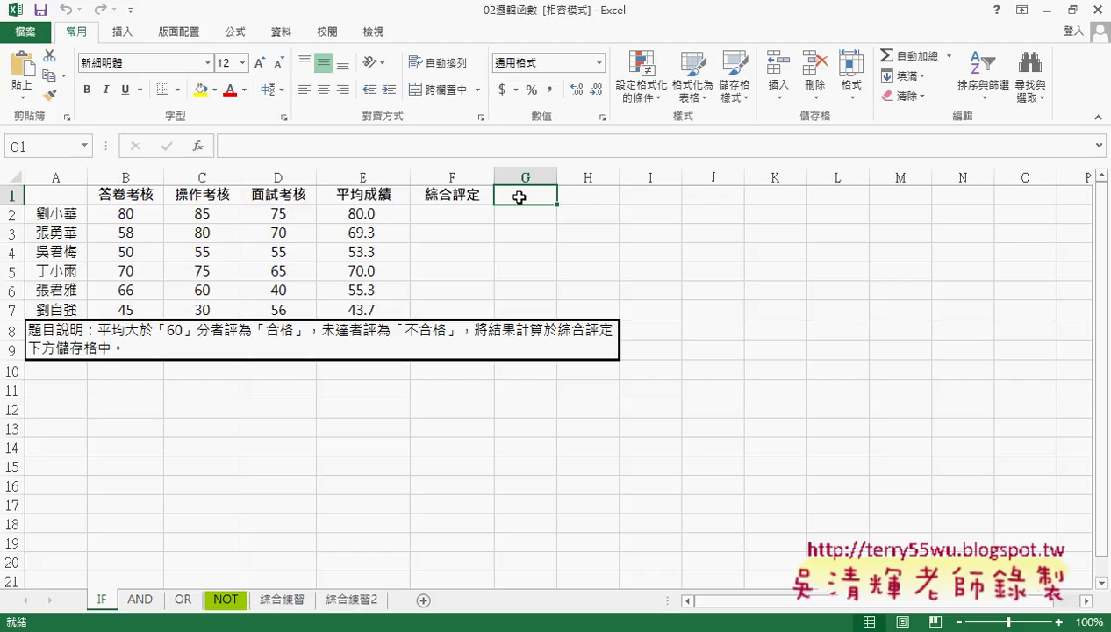
drag(519, 213, 528, 306)
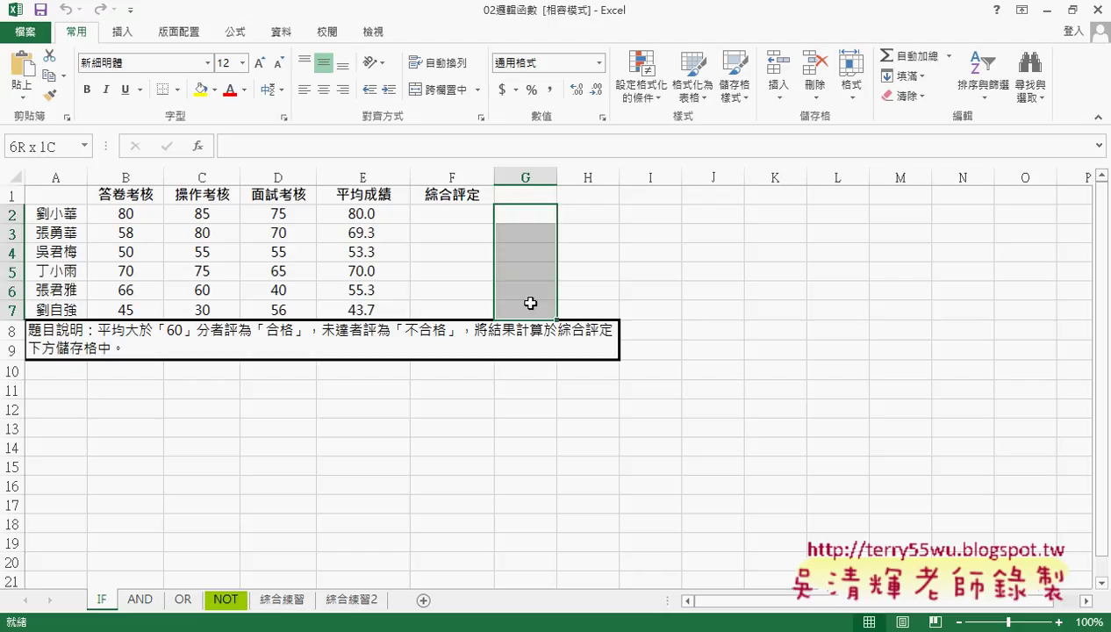
click(443, 207)
click(198, 146)
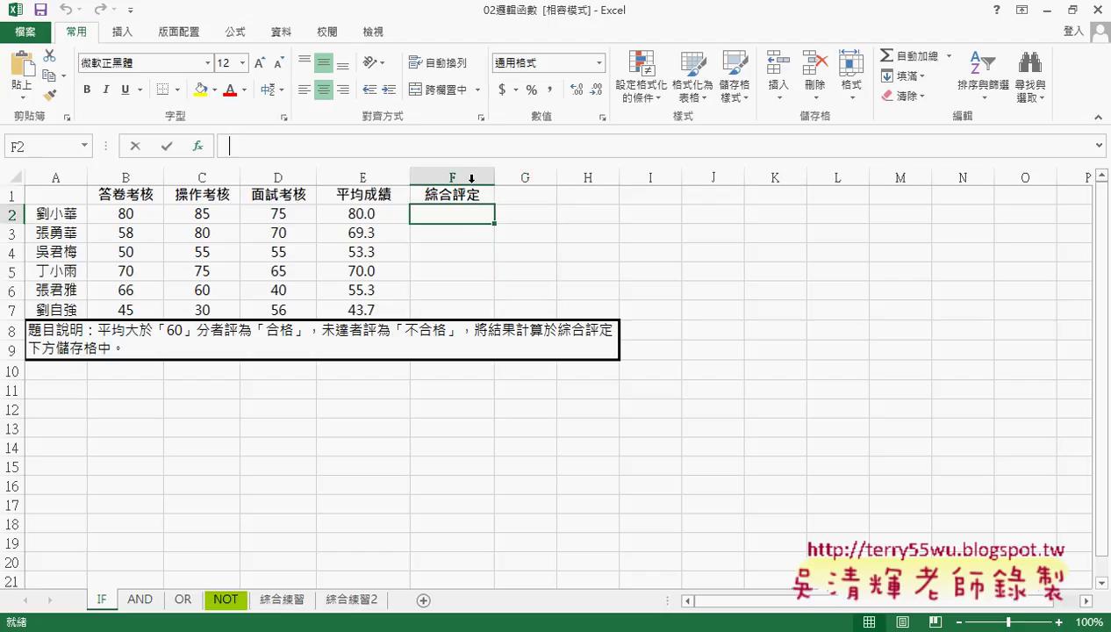
Step: Choose the IF function from the Logical category in Insert Function
click(534, 220)
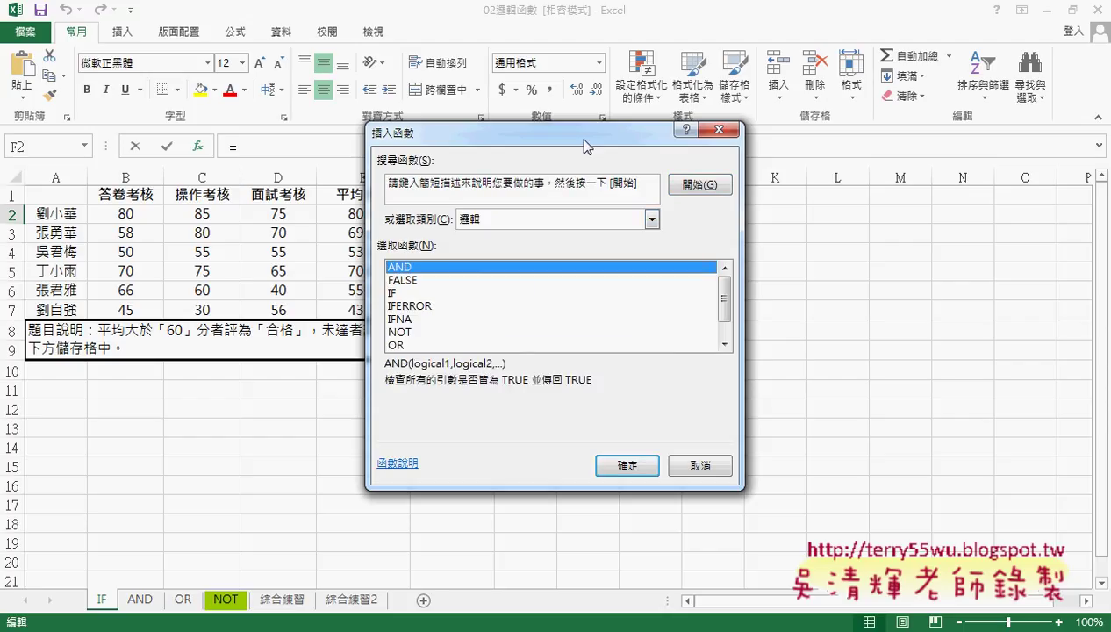
drag(578, 134, 772, 133)
click(608, 292)
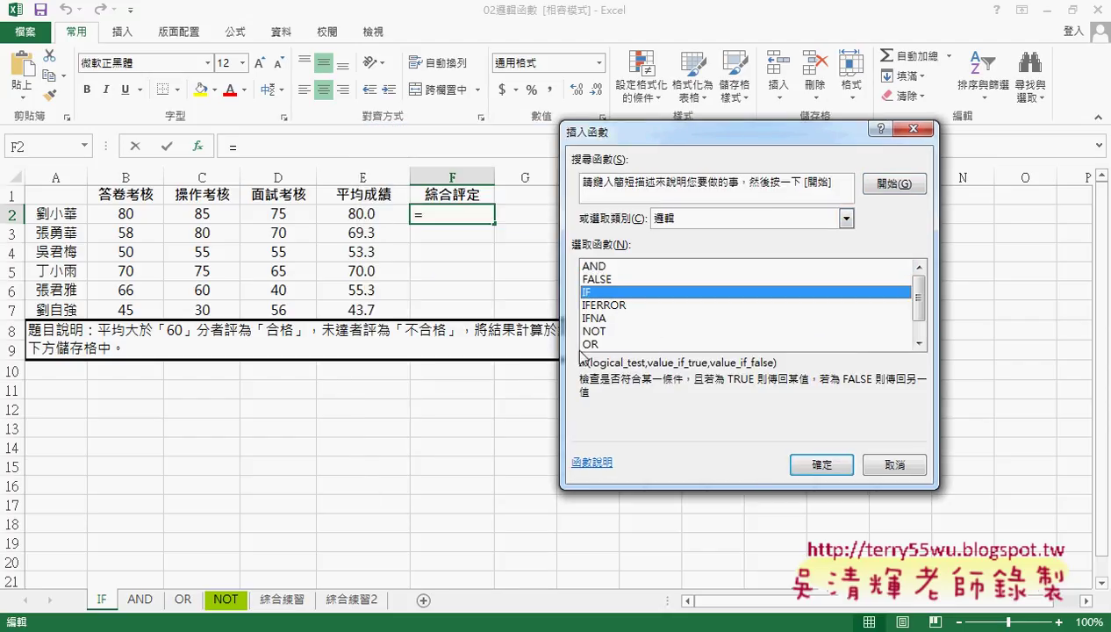
click(822, 464)
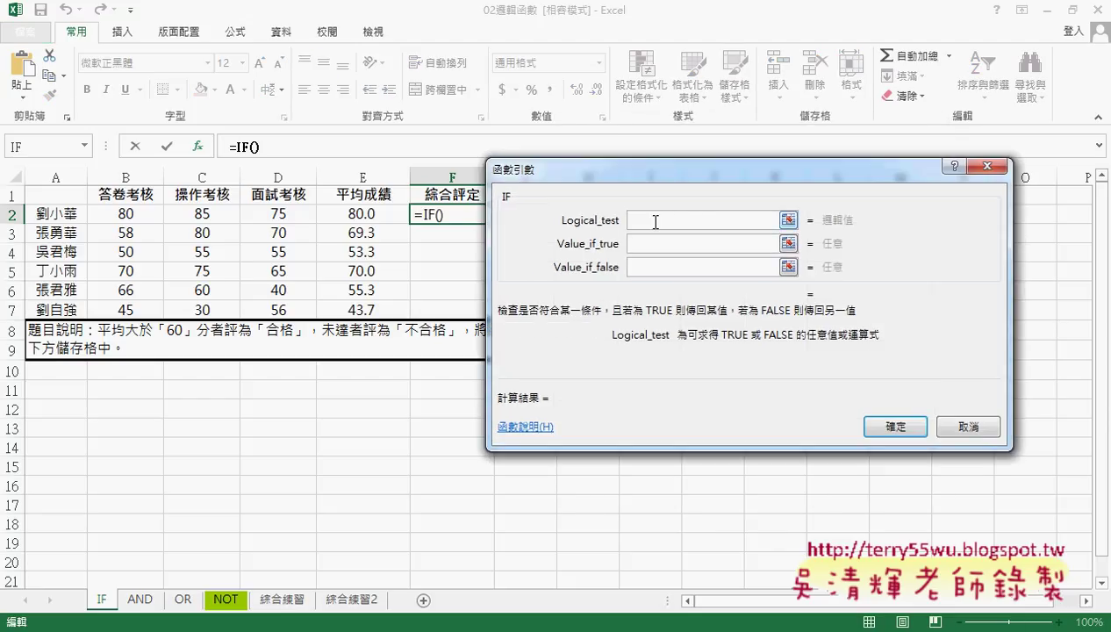
Step: Set IF arguments to E2>=60, 合格 and 不合格, and confirm the formula in F2
click(349, 215)
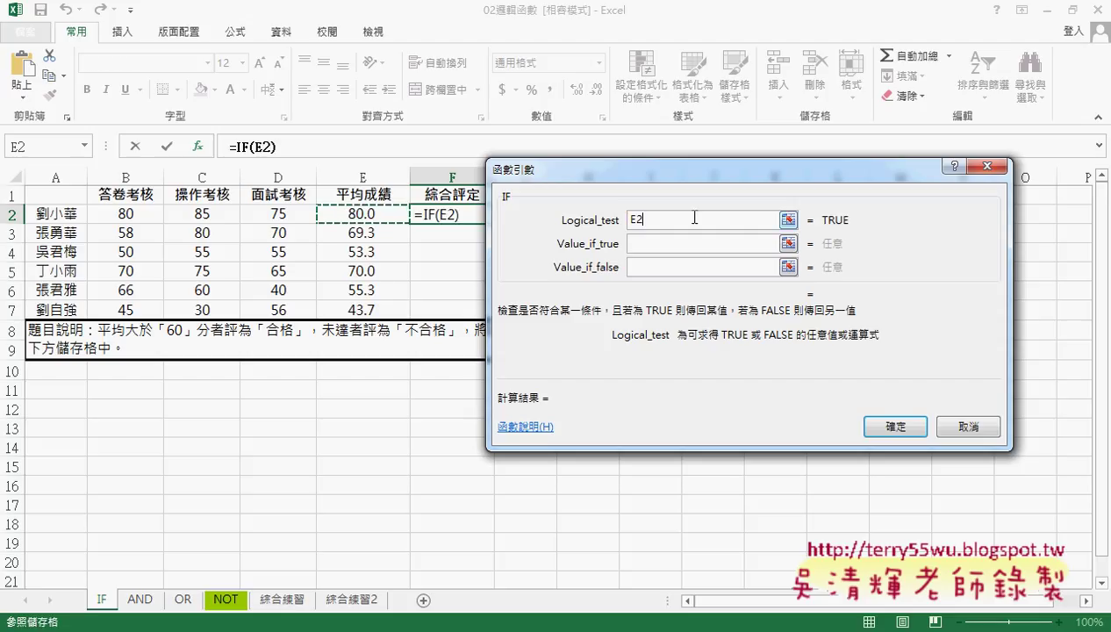
text(>=)
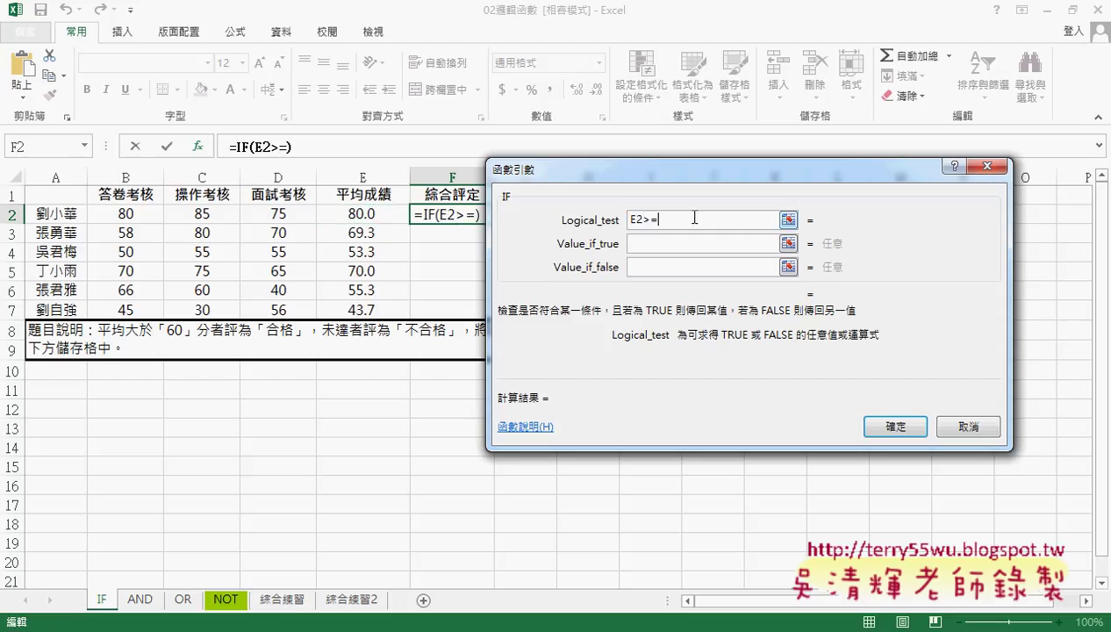
text(60)
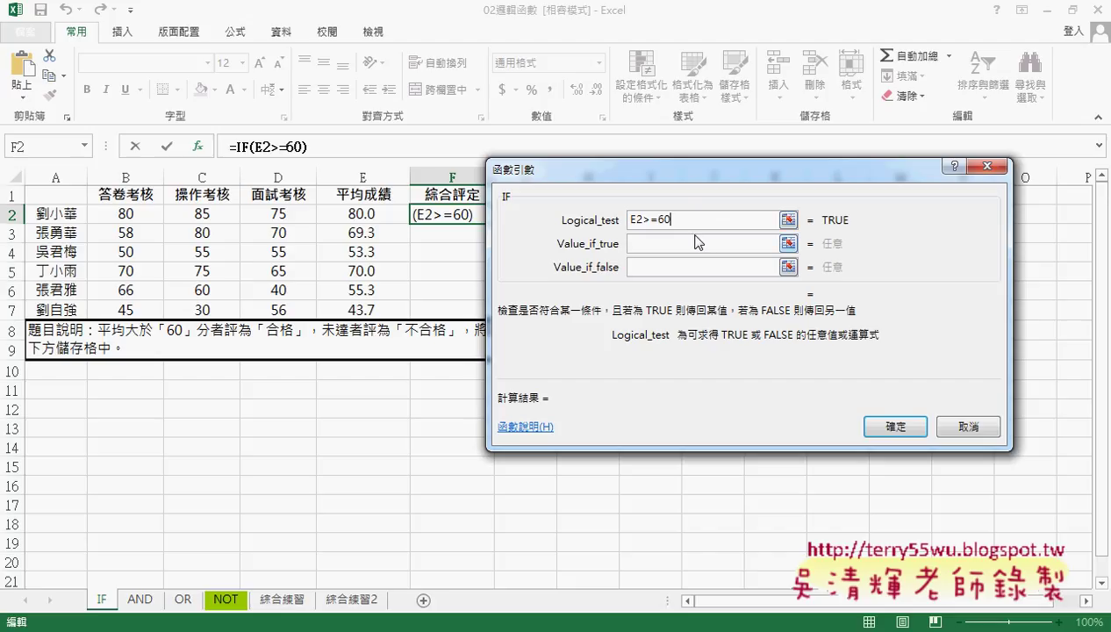
click(695, 240)
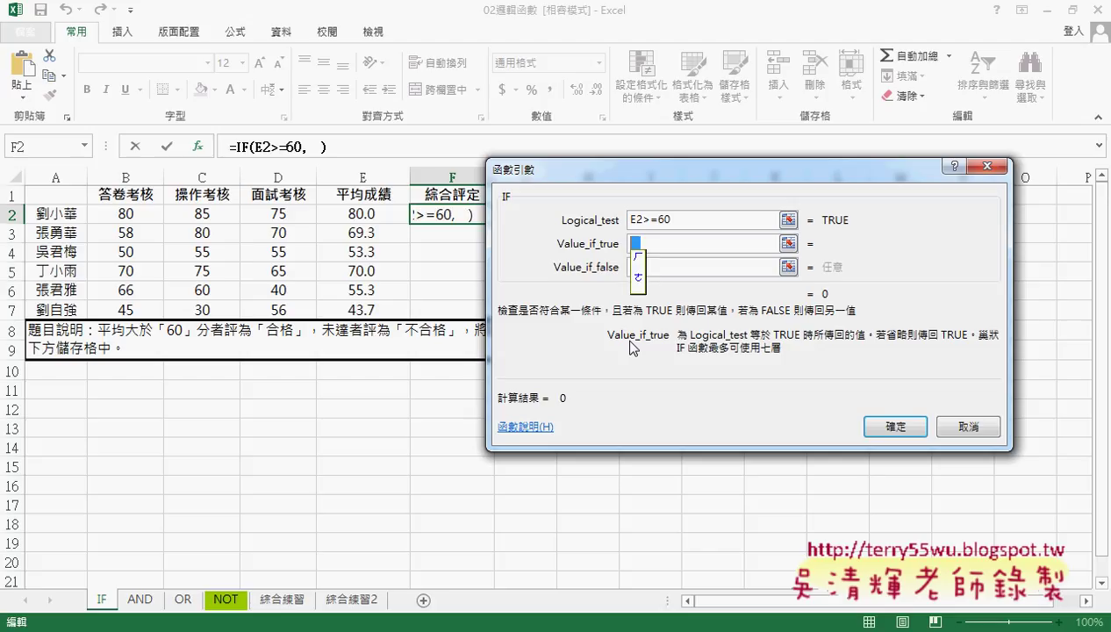
text(和)
text(合格)
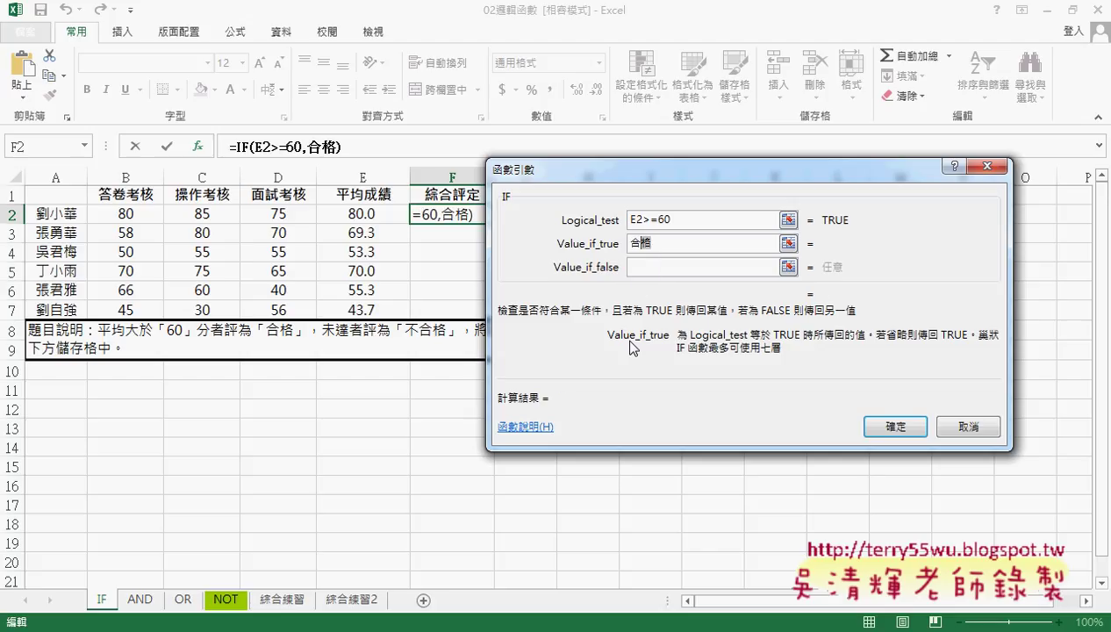
key(Tab)
text(合格)
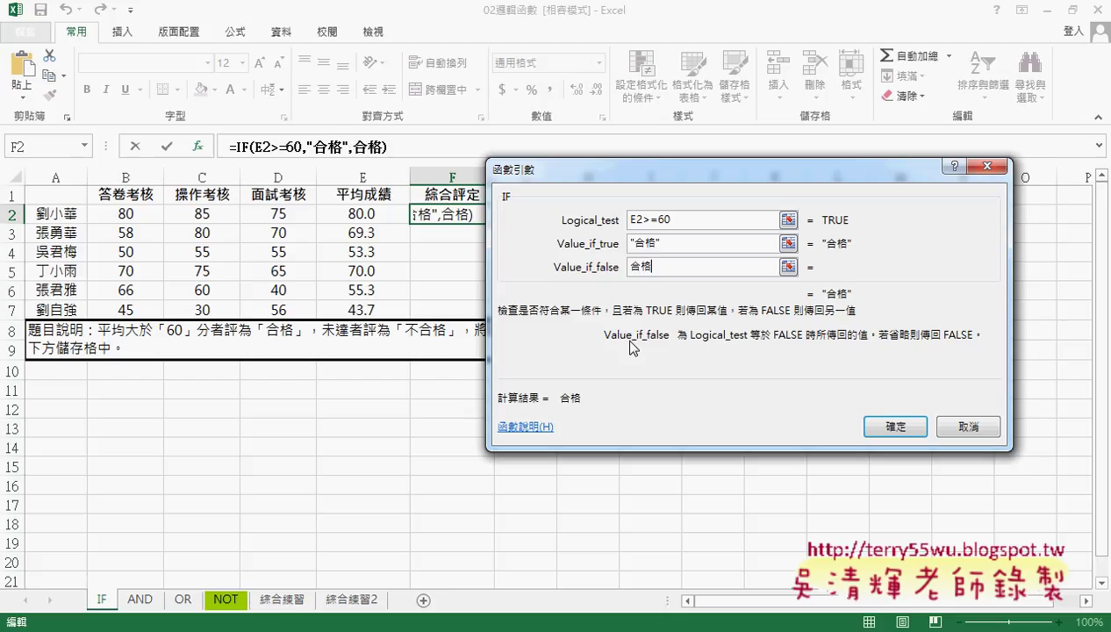
key(Home)
text(不)
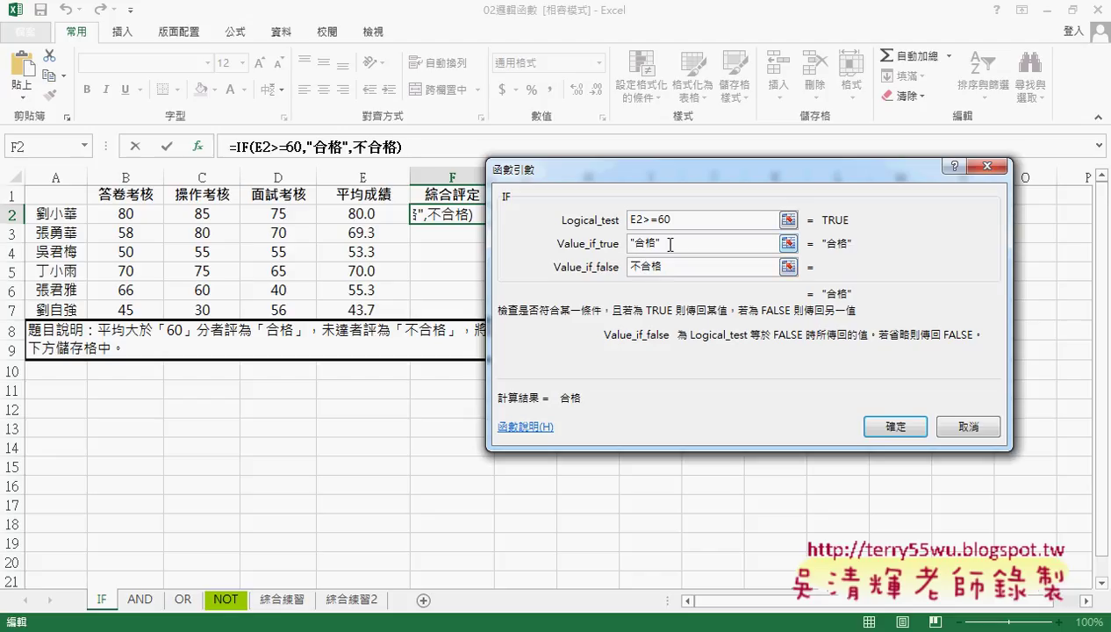
click(670, 244)
click(665, 265)
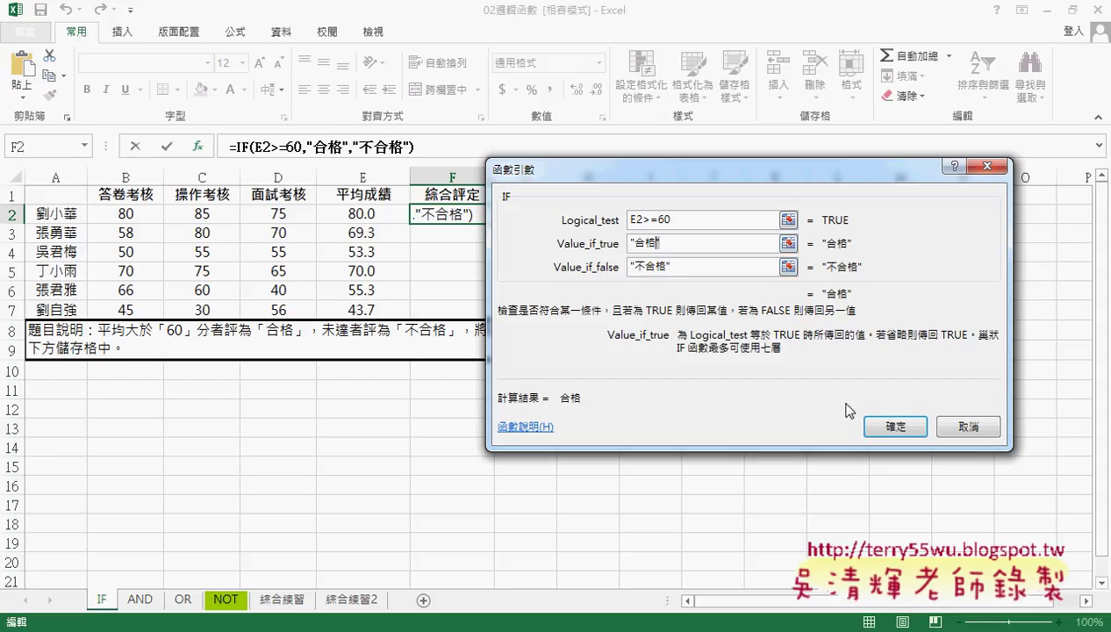
click(895, 426)
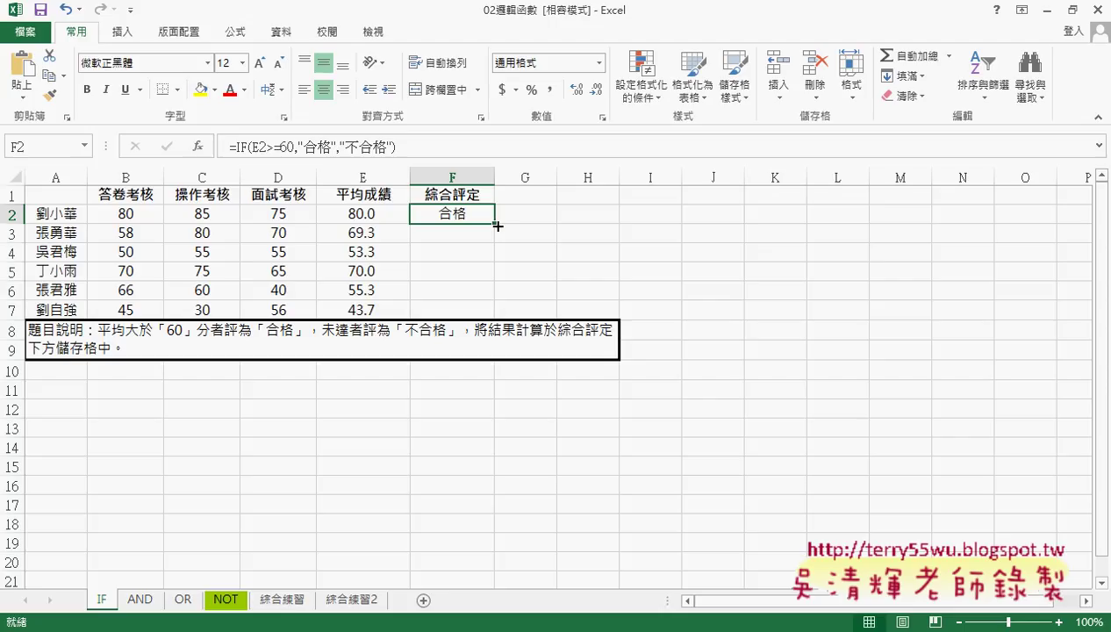
Step: Fill the IF formula from F2 down to F7 and recheck F2's formula
drag(494, 224, 510, 320)
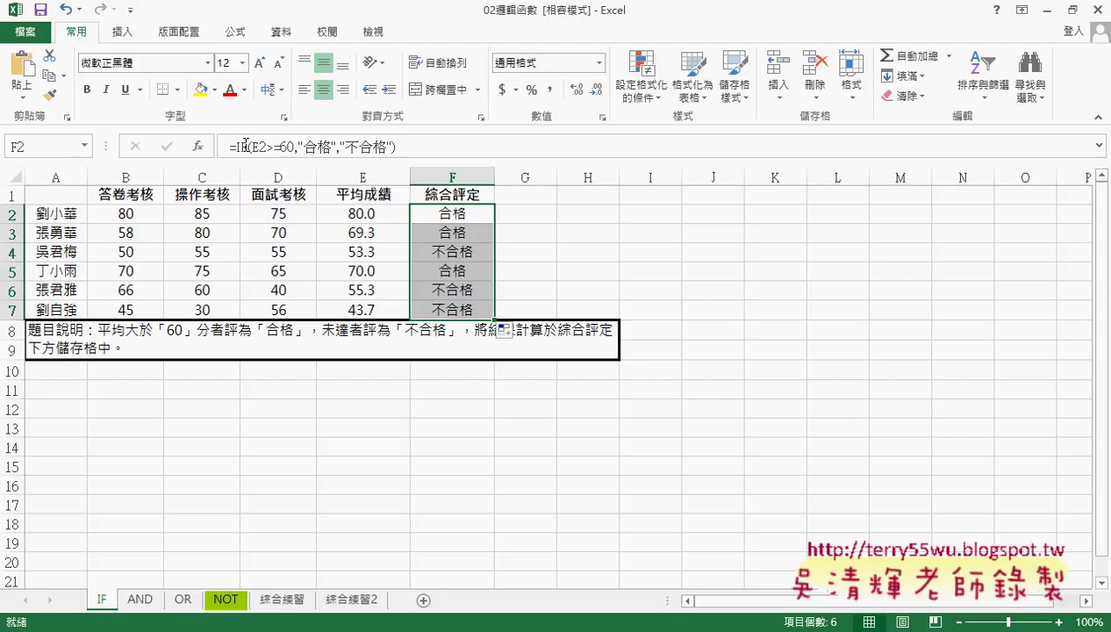
click(527, 210)
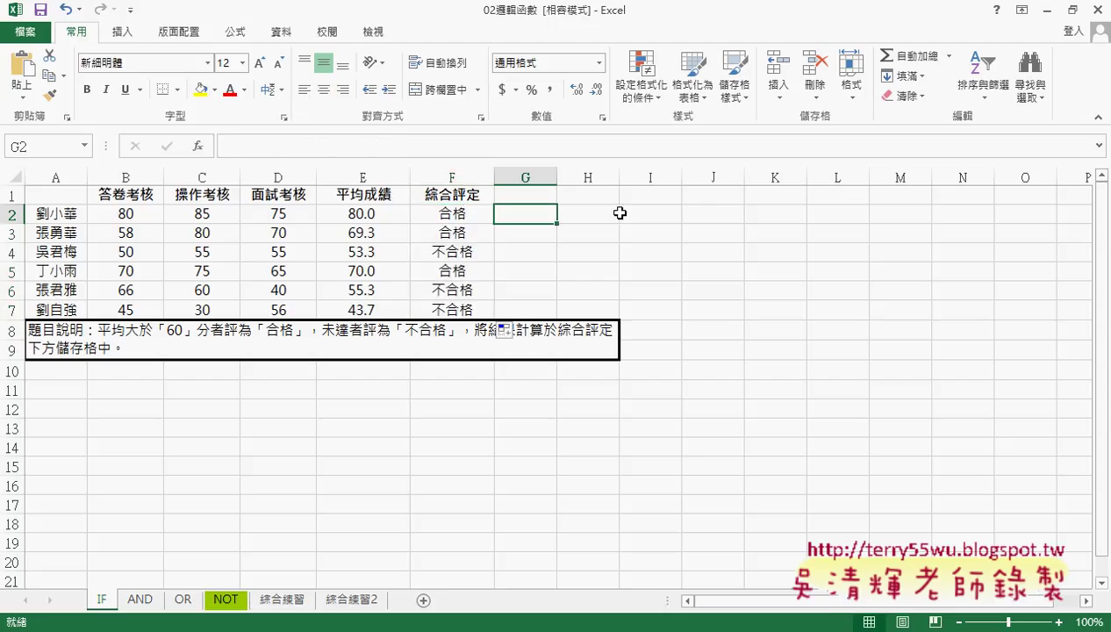
click(487, 215)
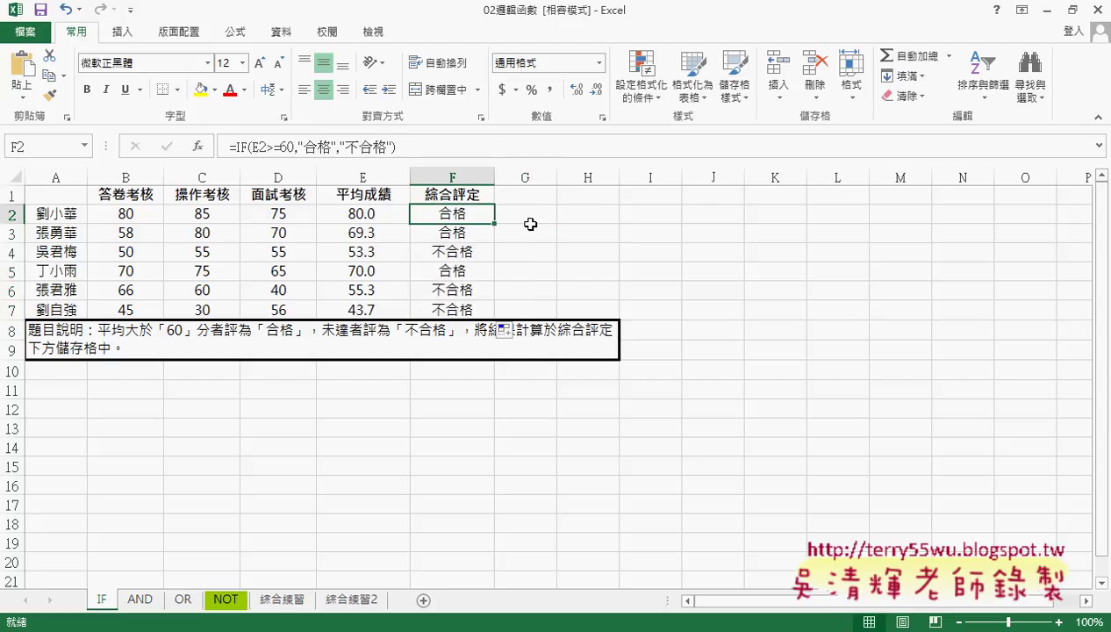
Step: Check the averages in E2, E5, E3 and E4 (53.3) against the F2 pass/fail formula
click(368, 215)
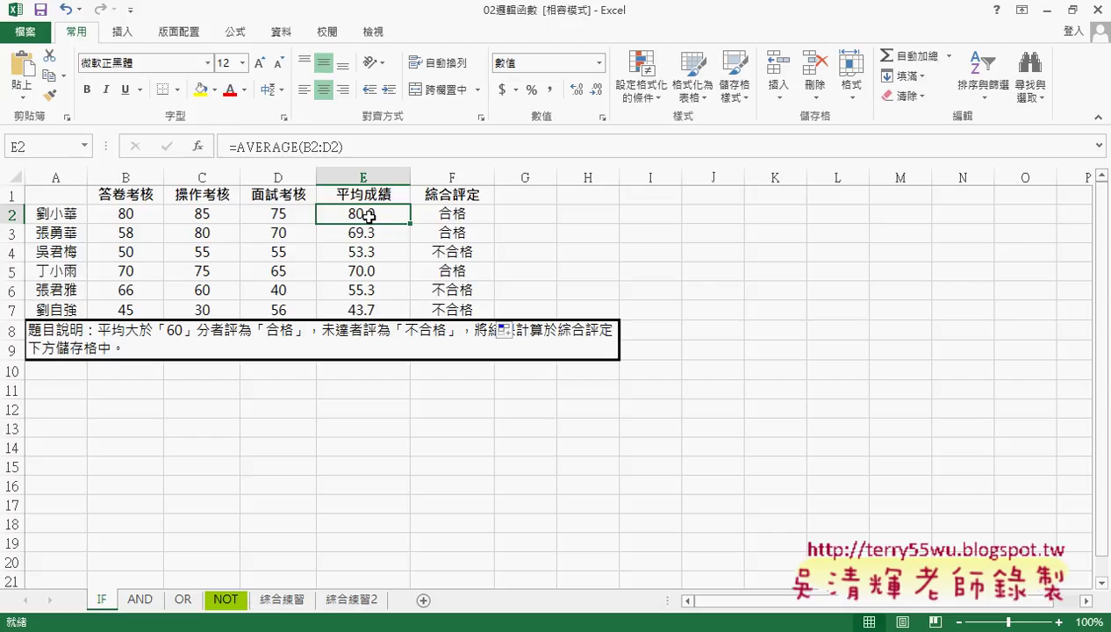
click(369, 273)
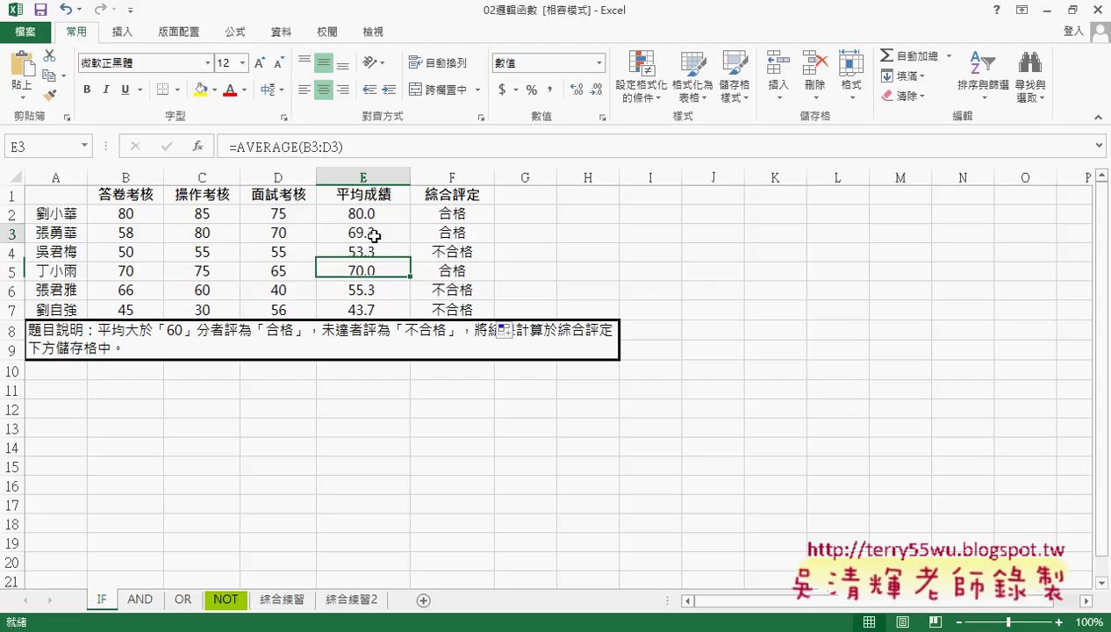
click(374, 235)
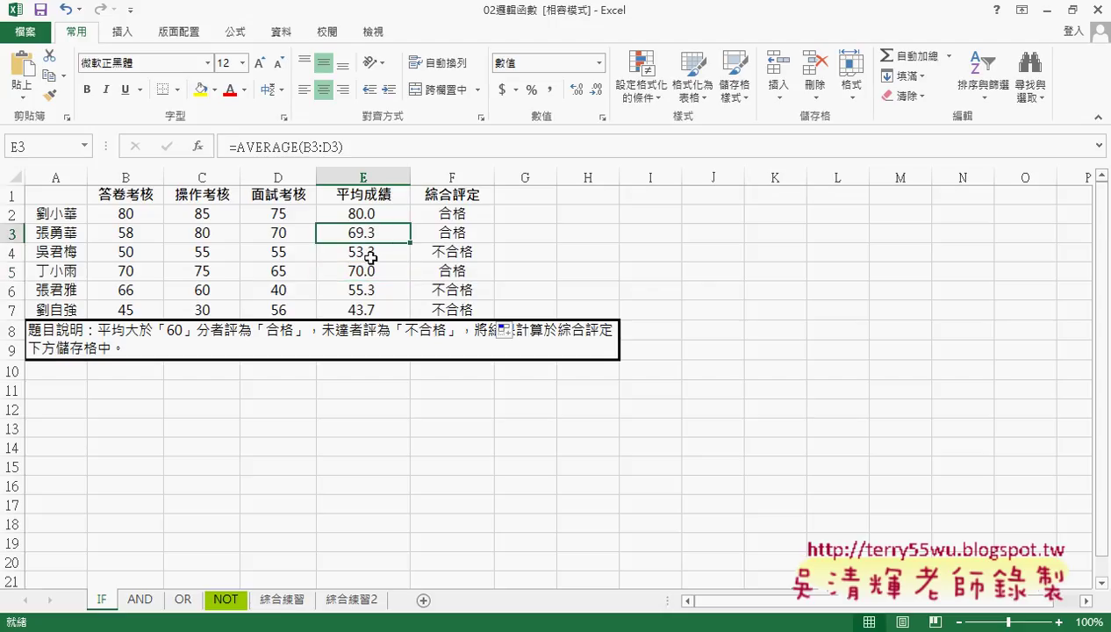
click(371, 258)
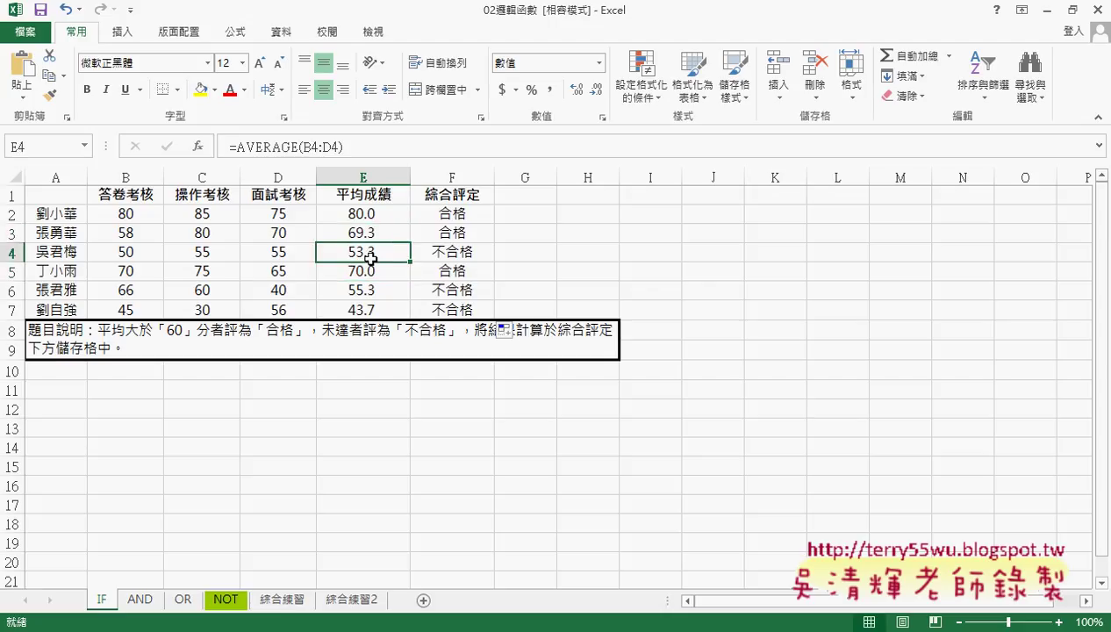
click(455, 213)
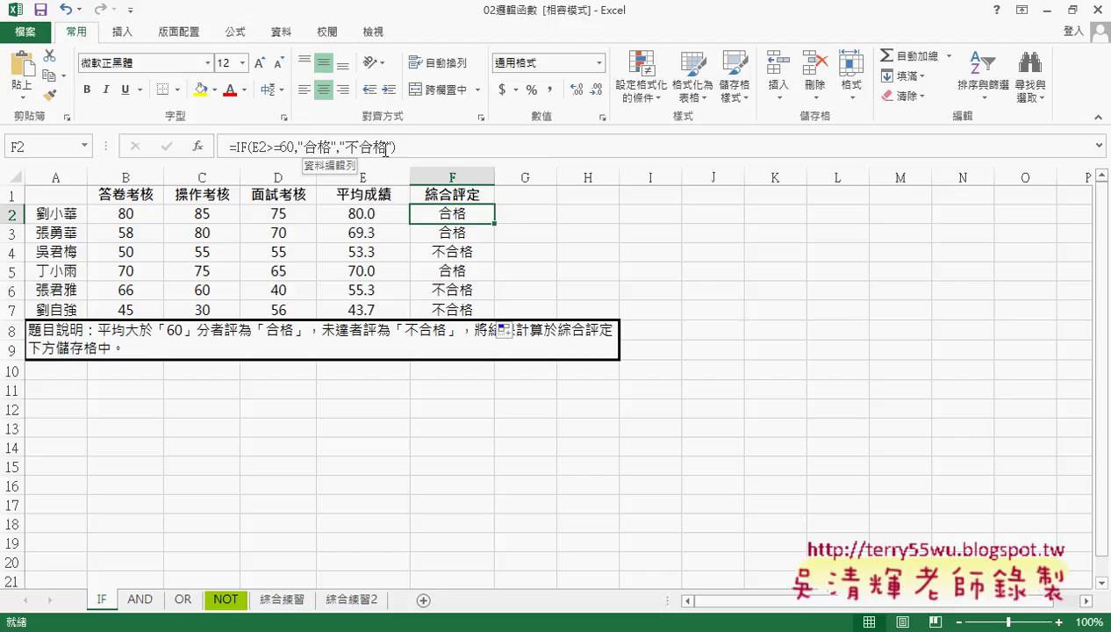
click(524, 213)
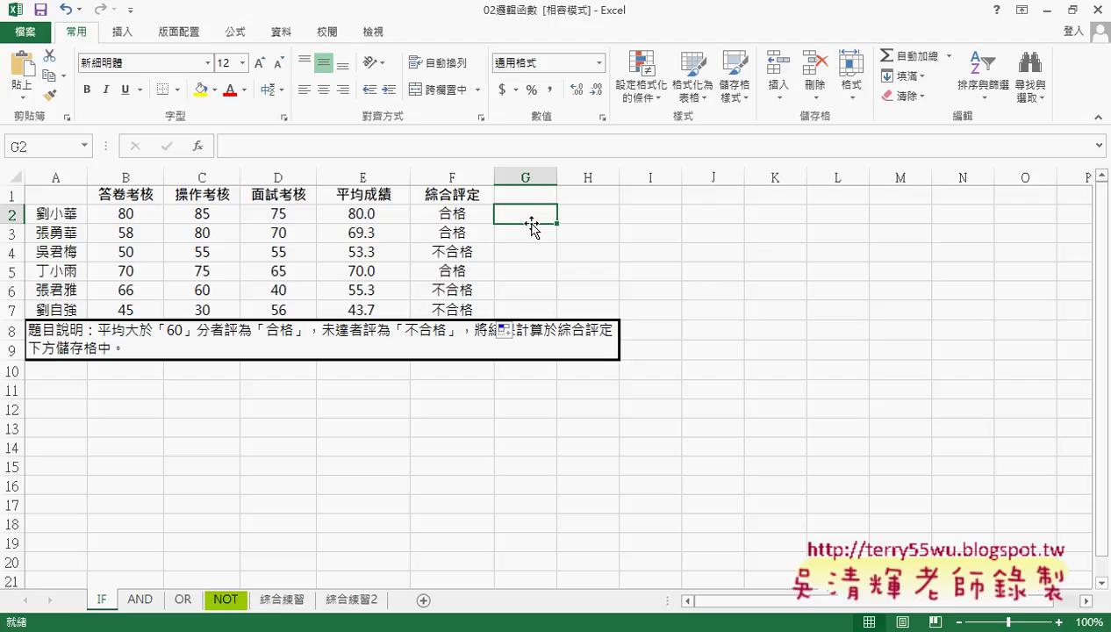
click(201, 146)
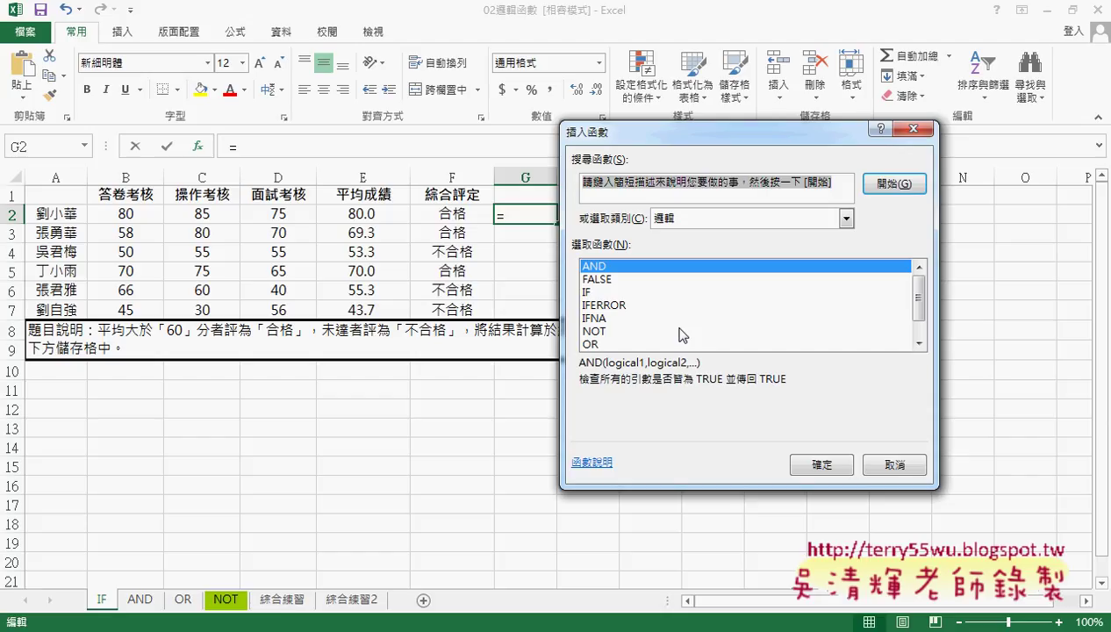
click(594, 293)
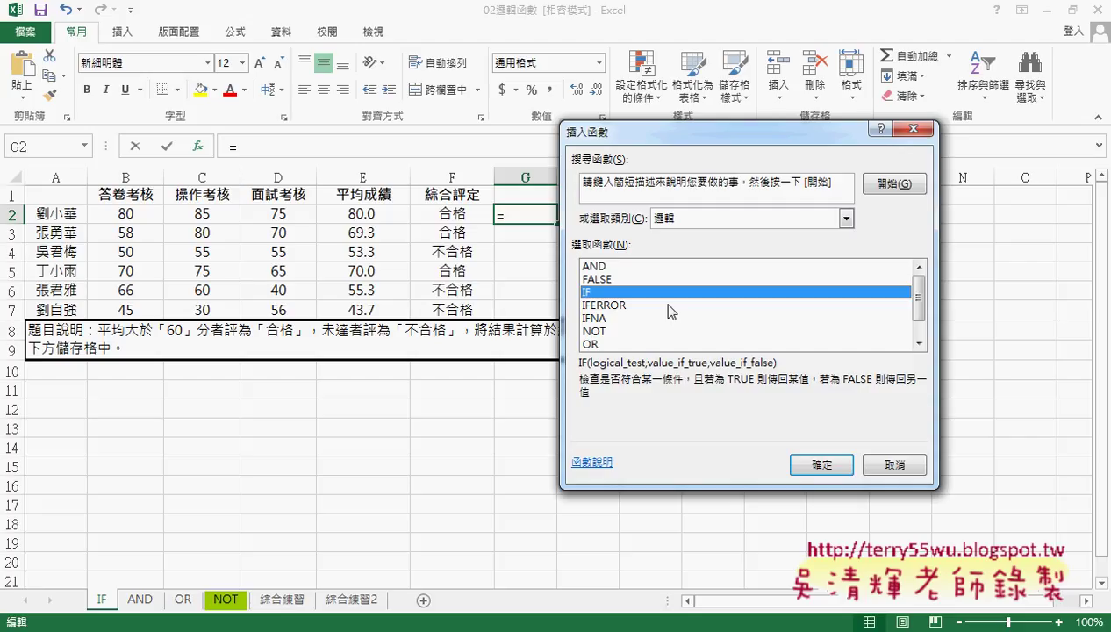
click(822, 465)
drag(743, 180, 823, 180)
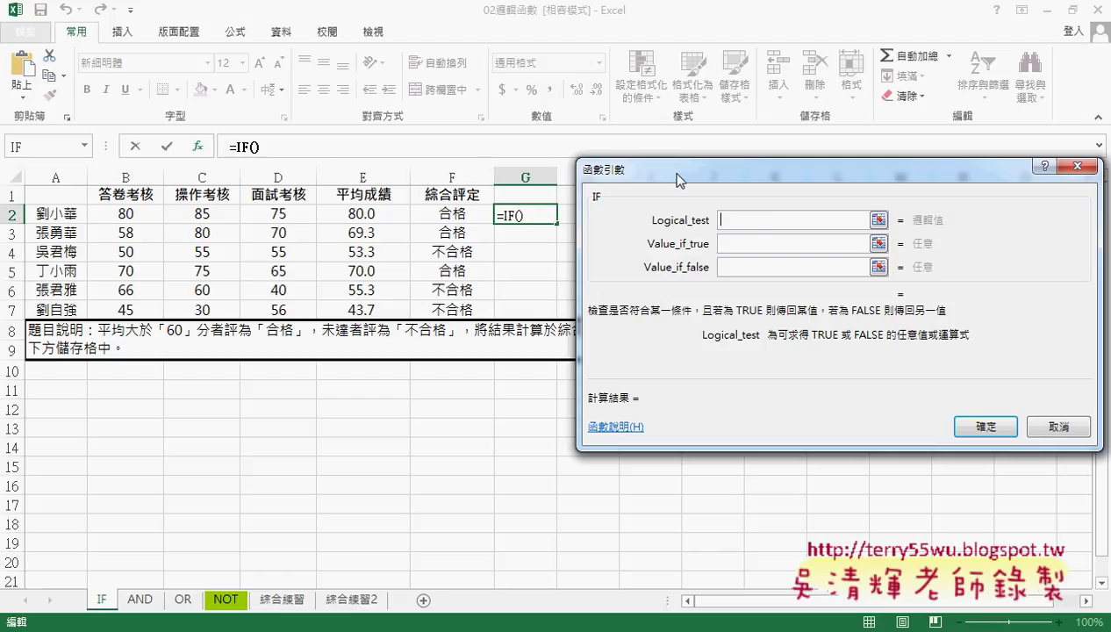
drag(676, 174, 600, 184)
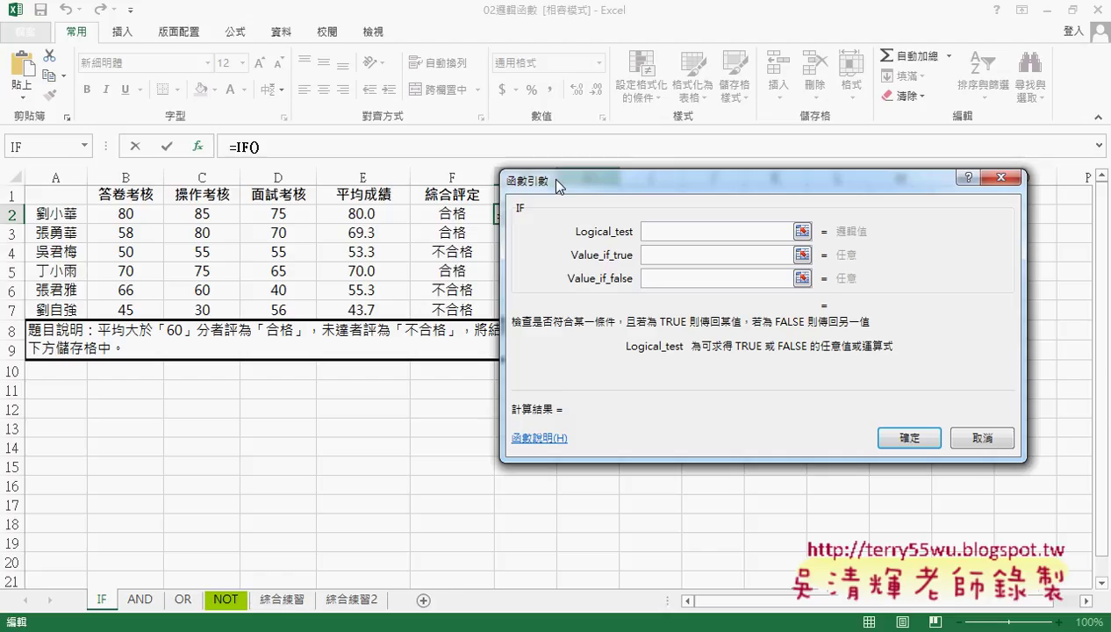
drag(554, 179, 616, 211)
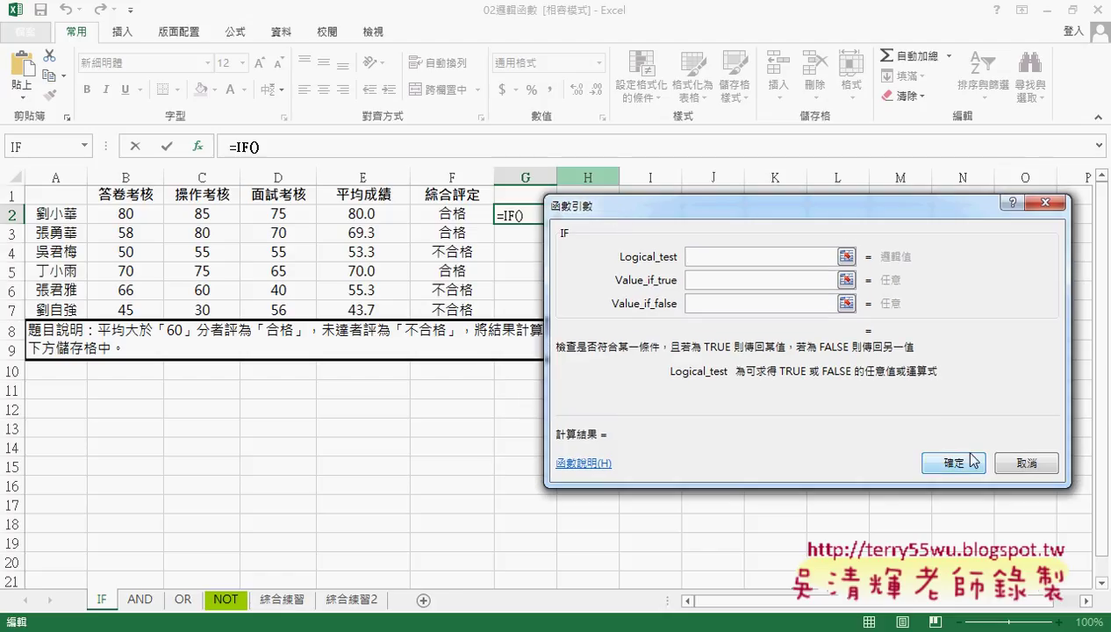
click(1025, 465)
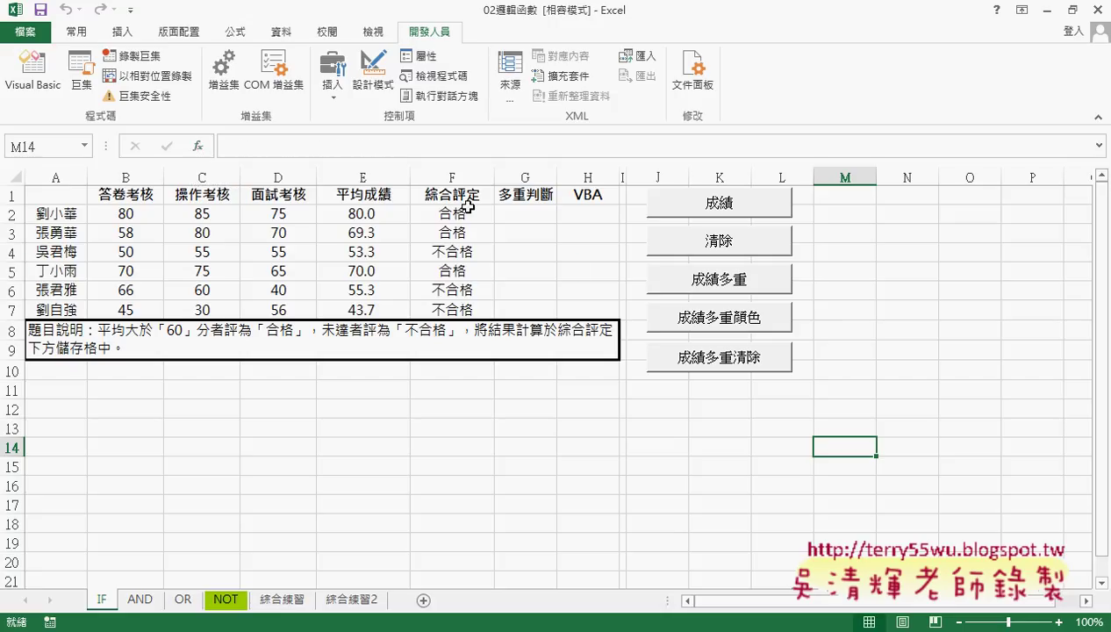
Step: Insert an IF function into G2 under the 多重判斷 heading from the Logical category
click(468, 206)
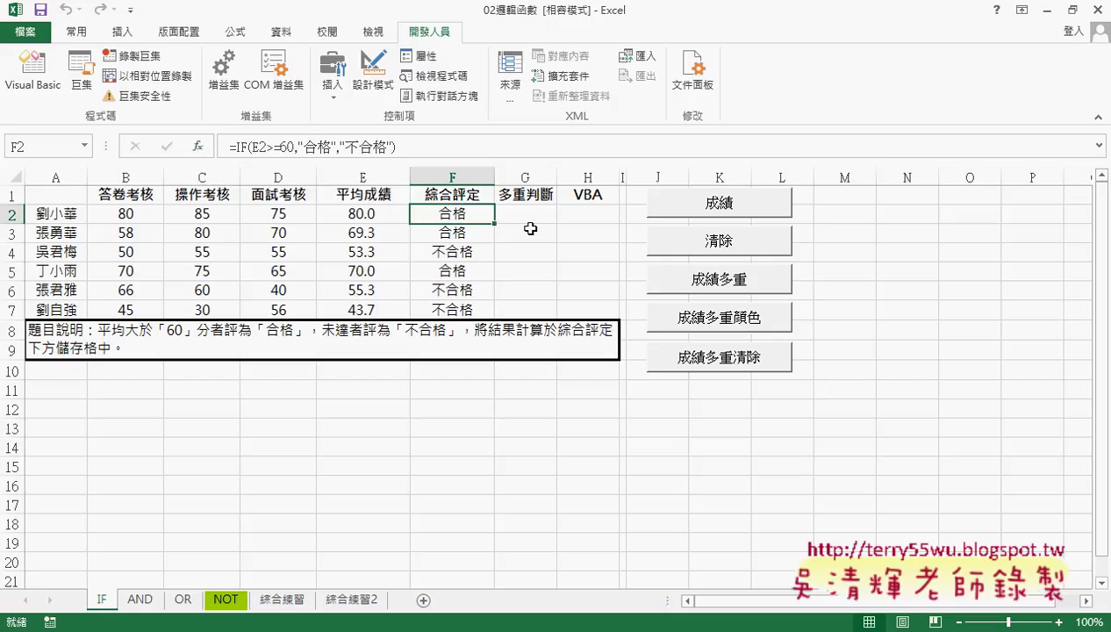
click(538, 218)
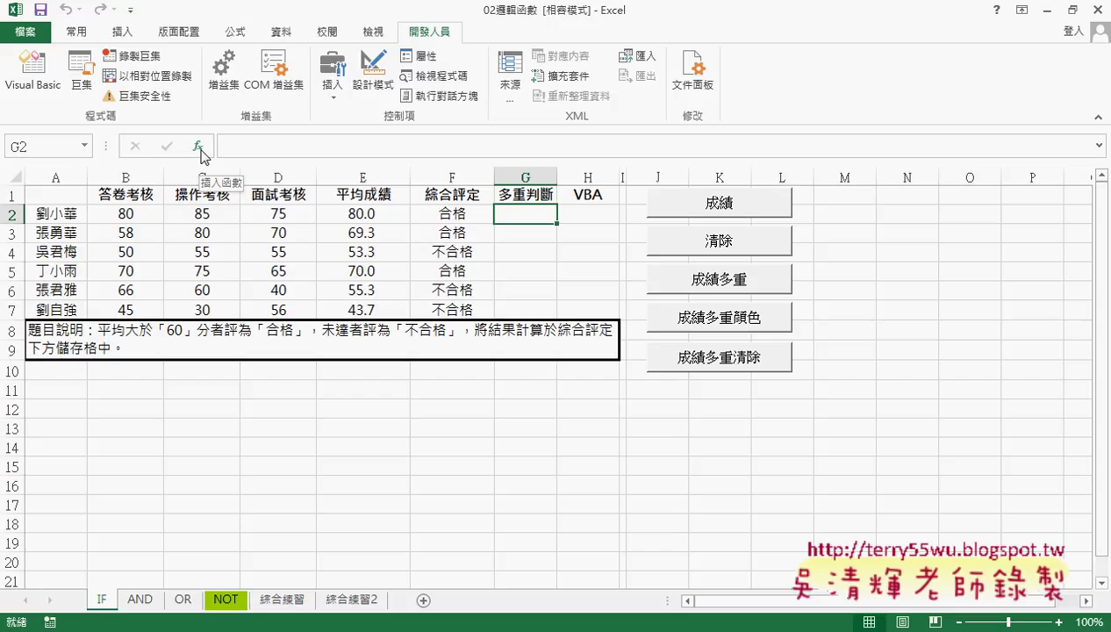
click(200, 148)
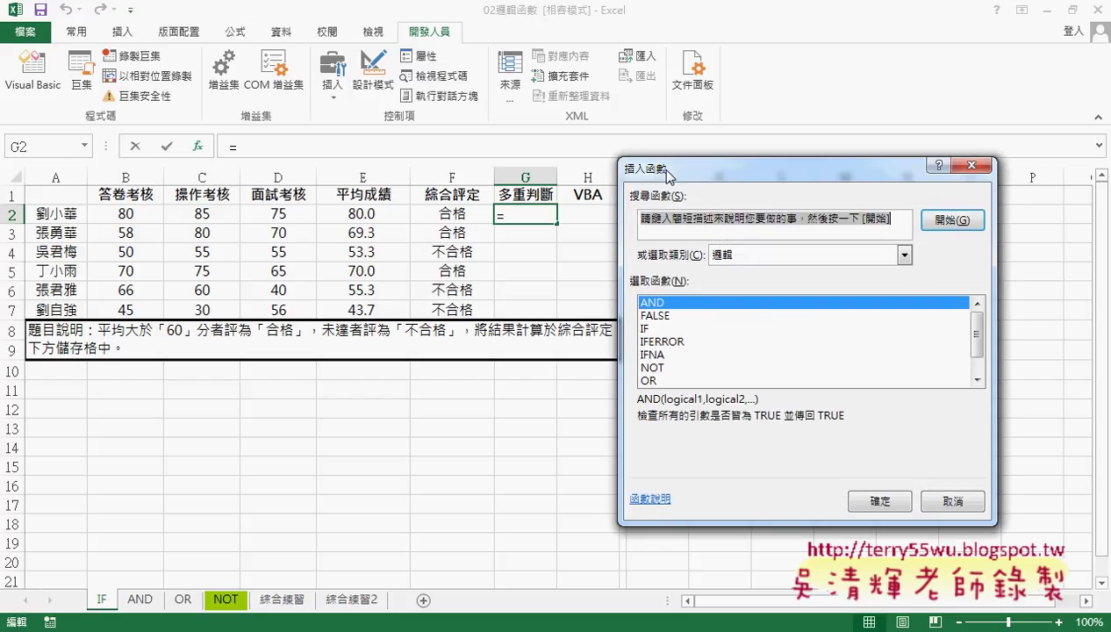
drag(658, 169, 482, 237)
click(474, 390)
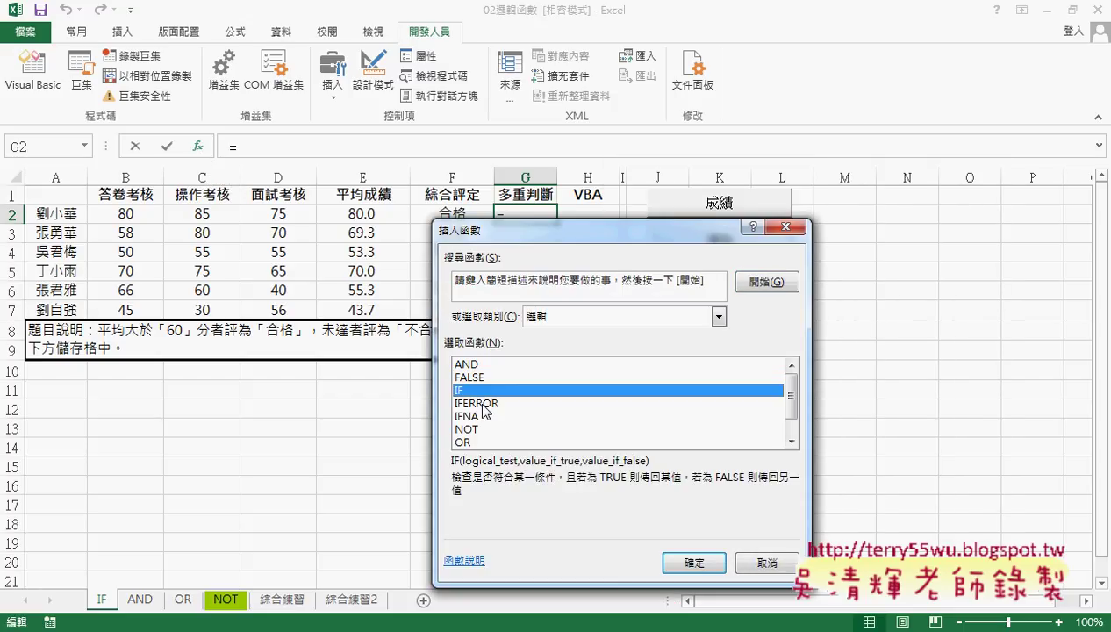
click(693, 563)
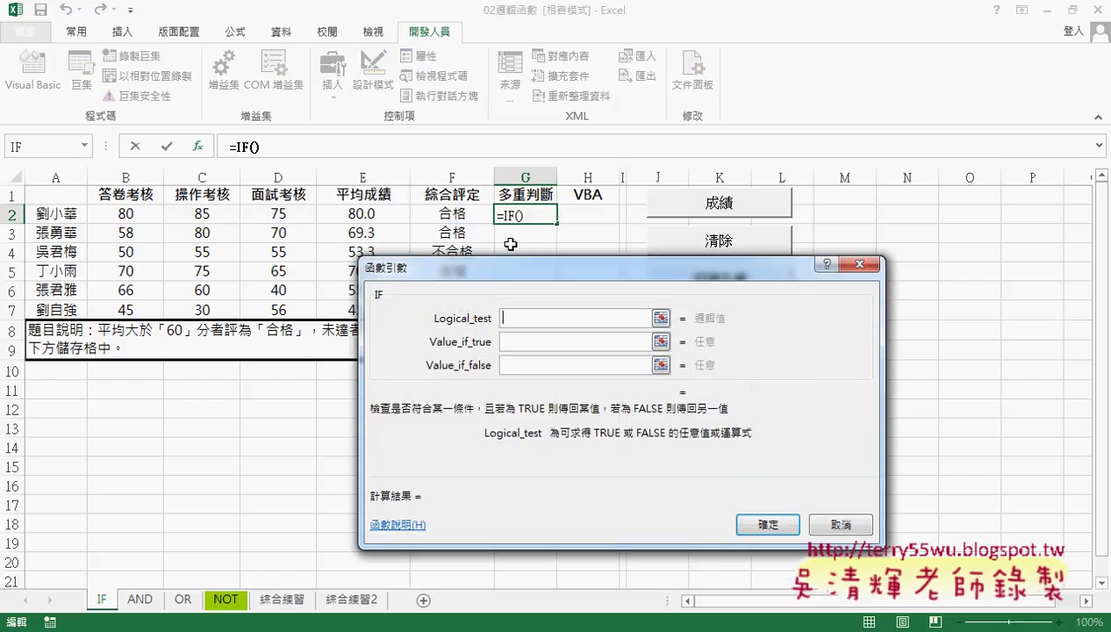
Step: Set G2's IF test to E2>=80, returning "A" when true
click(373, 215)
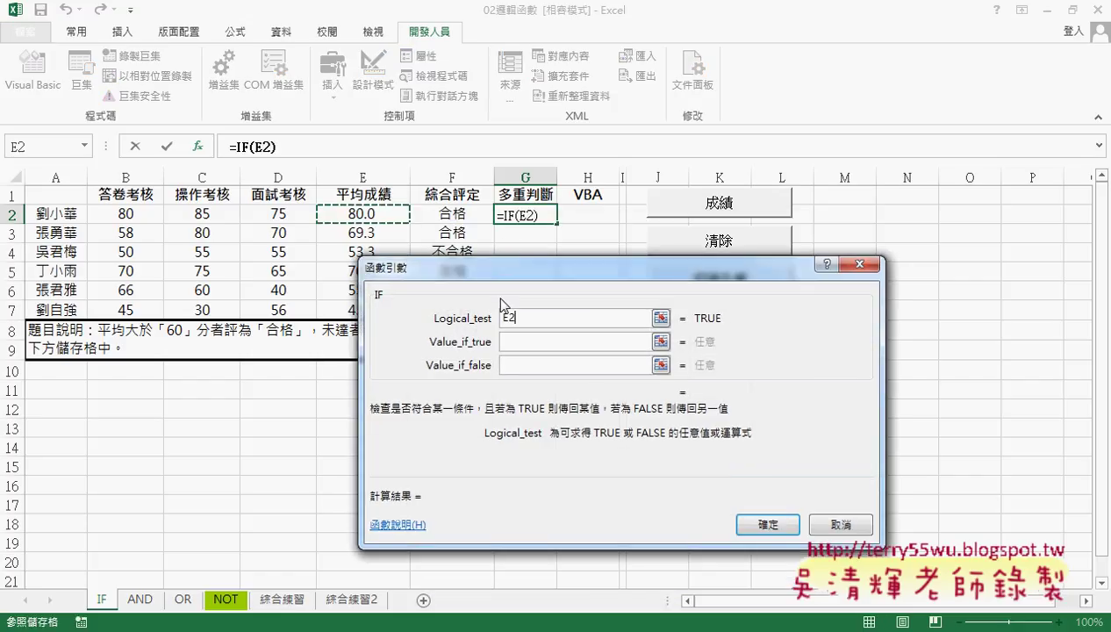
text(>)
key(minus)
text(=80)
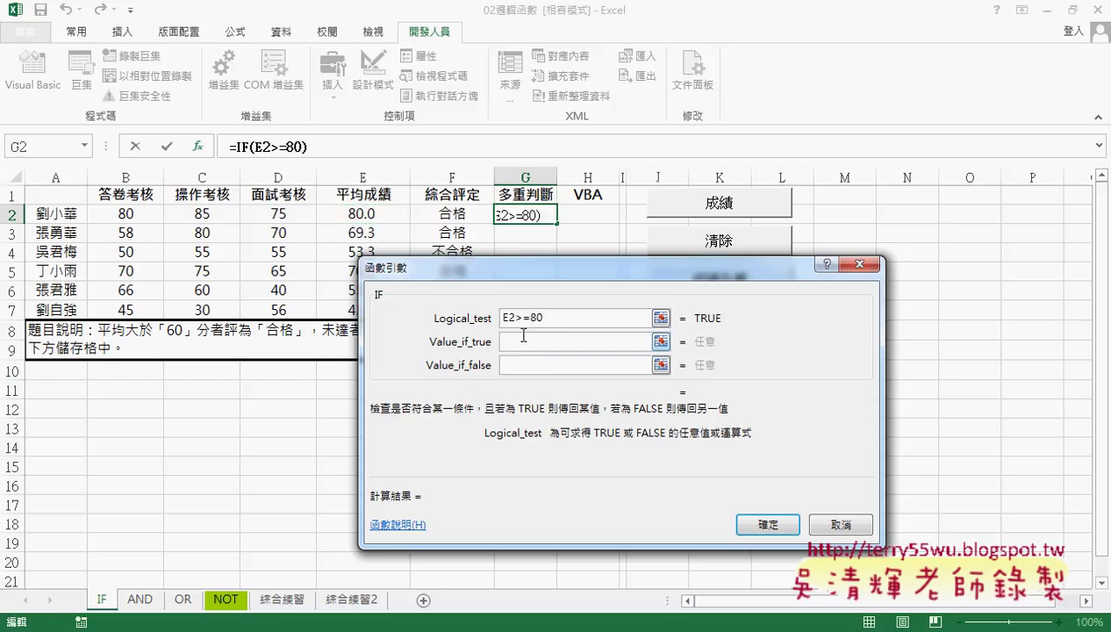
click(523, 345)
text(A)
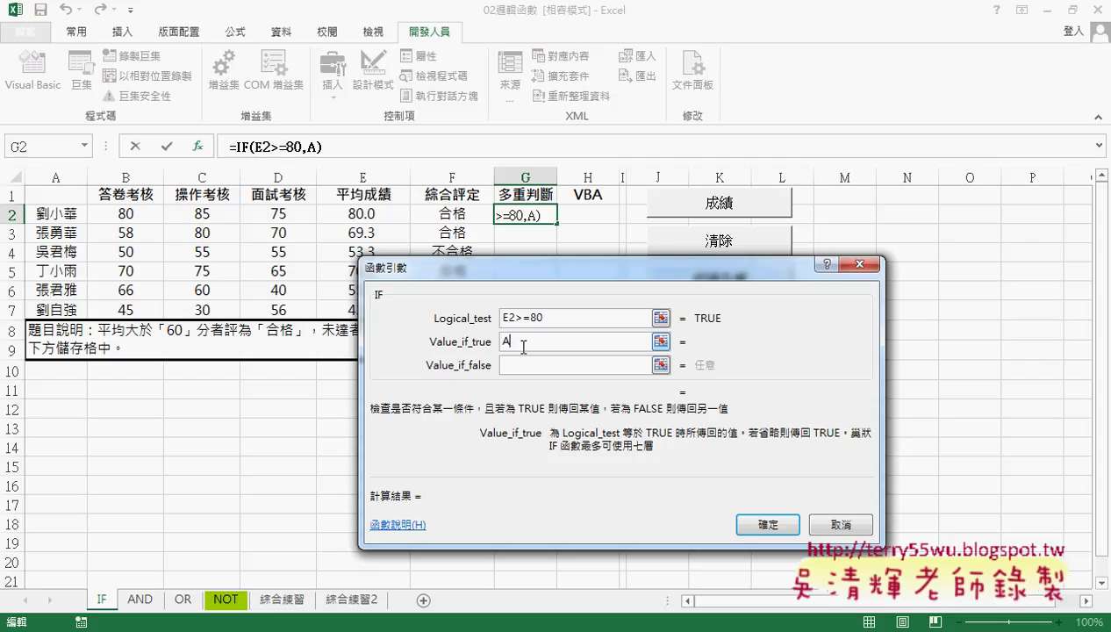
click(514, 362)
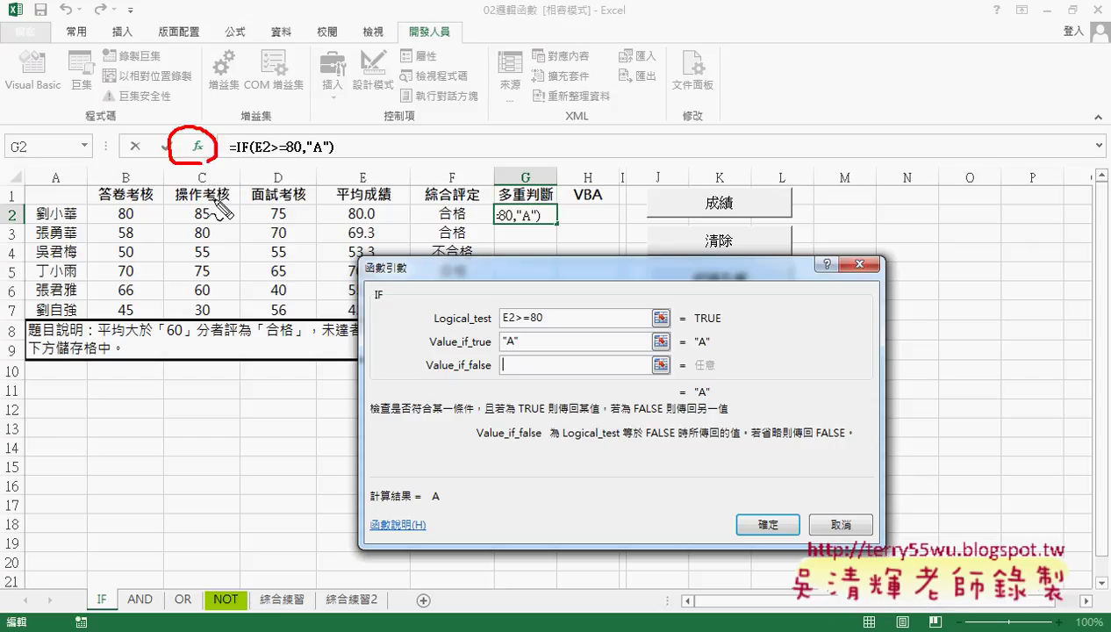
drag(221, 209, 84, 166)
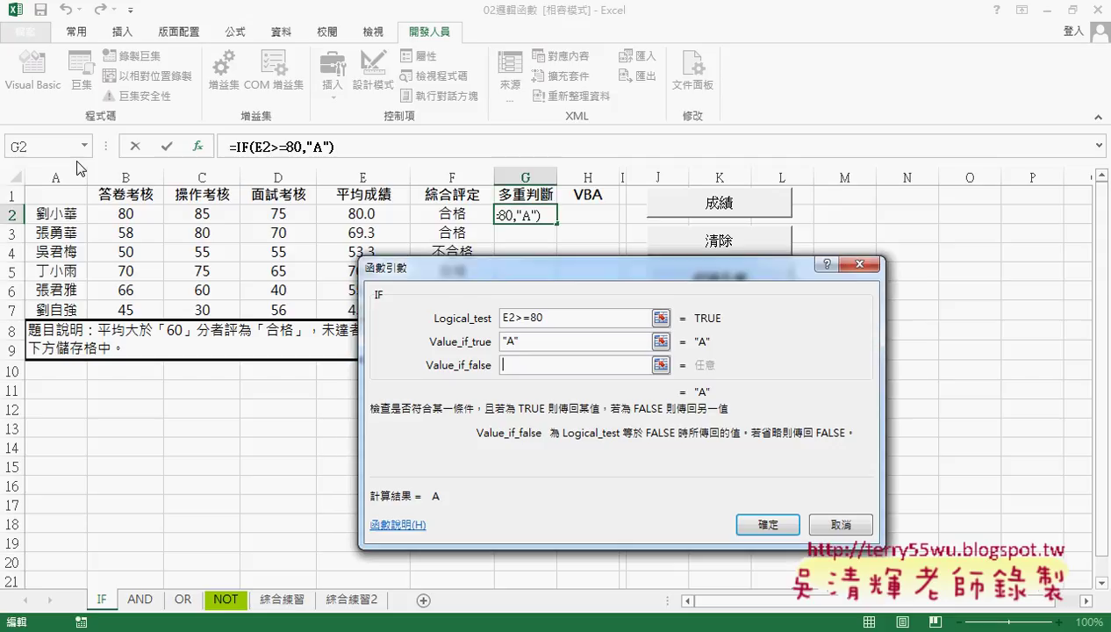
click(85, 146)
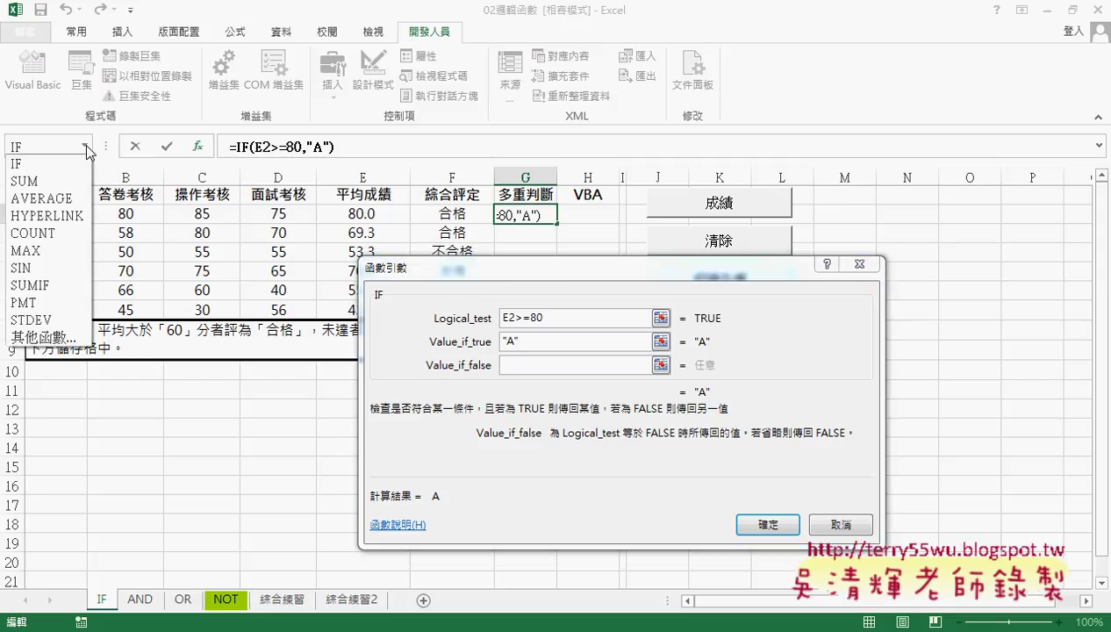
Step: Nest a second IF as the false value, testing E2>=70 and returning "B"
click(42, 165)
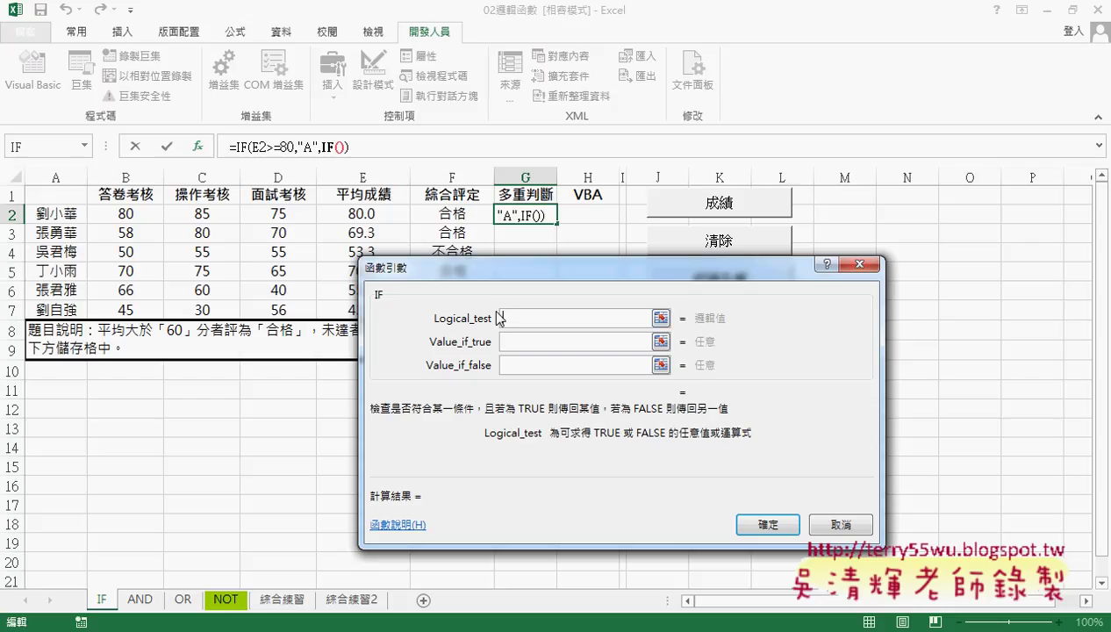
click(383, 216)
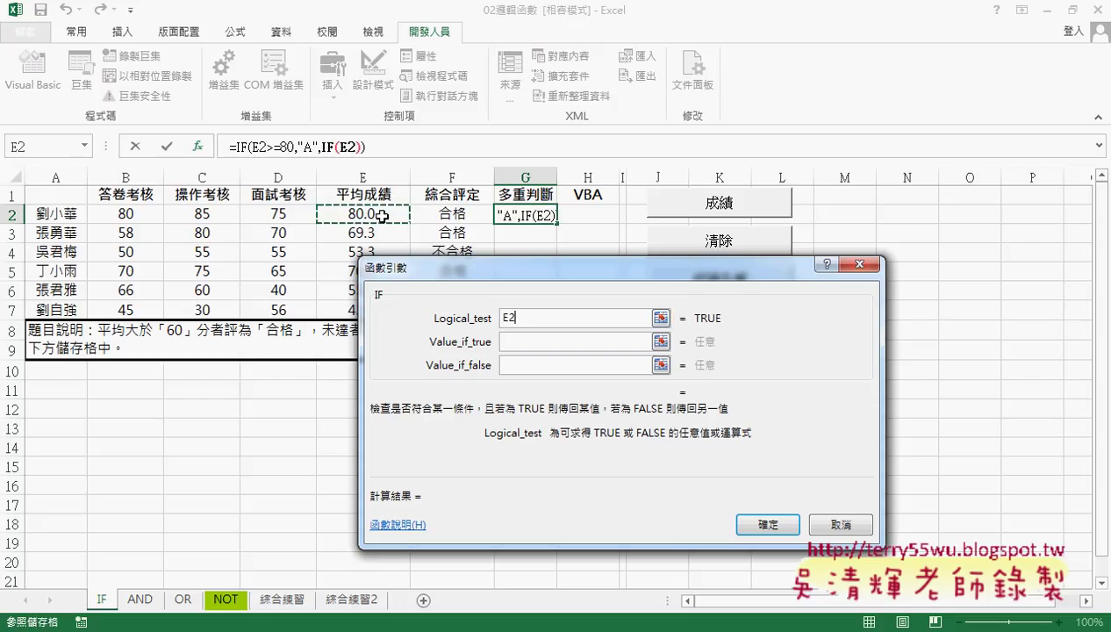
text(>=70)
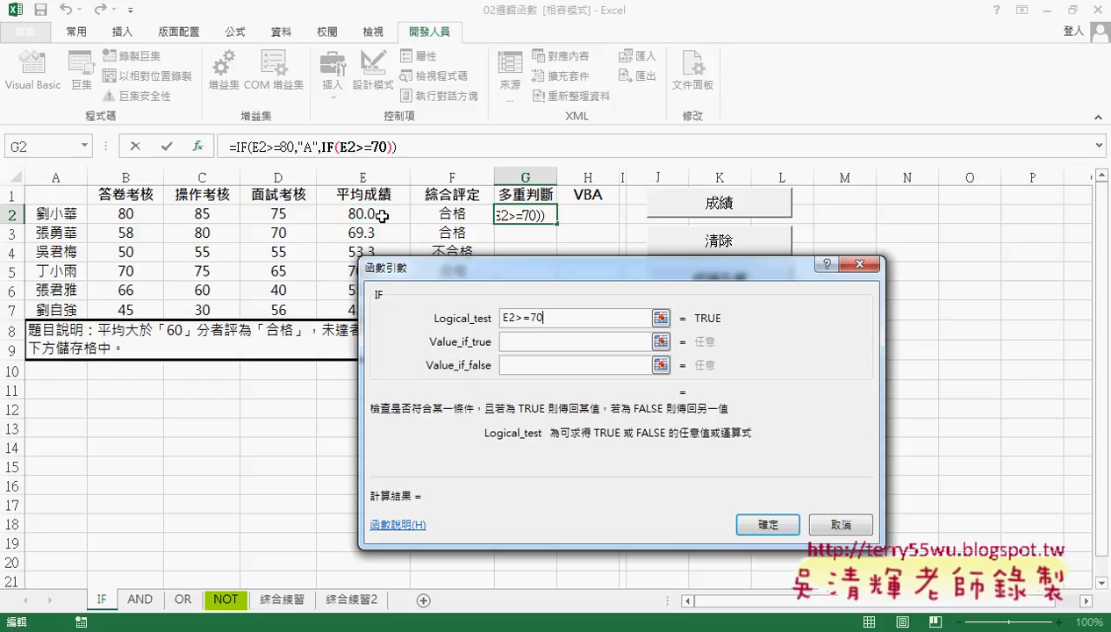
click(524, 340)
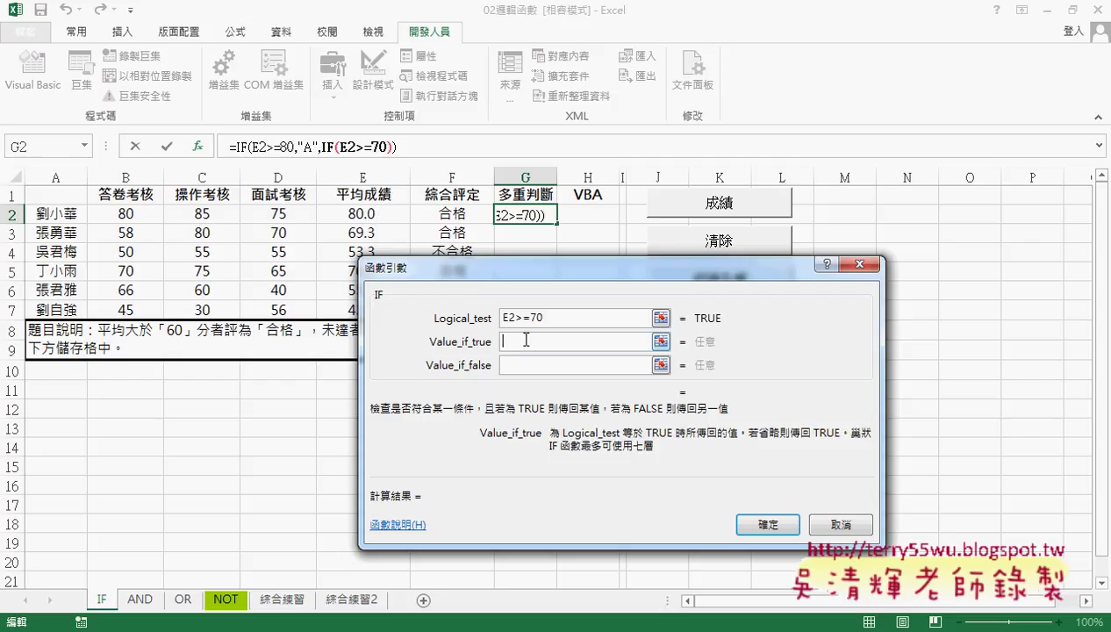
text(B)
click(522, 367)
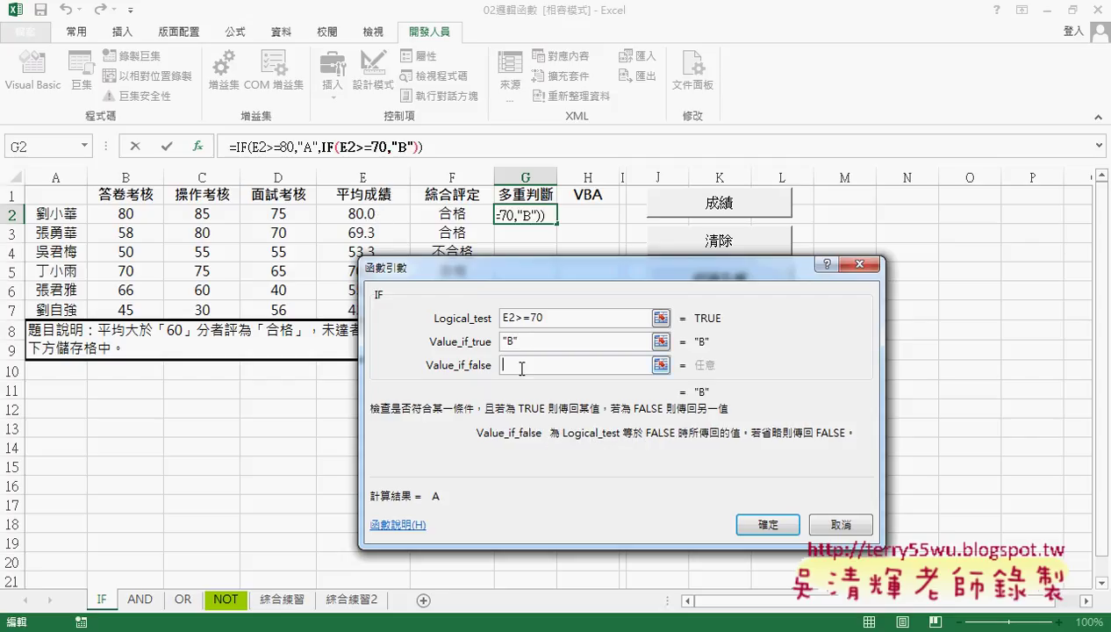
Step: Nest a third IF testing E2>=60 that returns "C", otherwise "D", and commit the formula
click(85, 145)
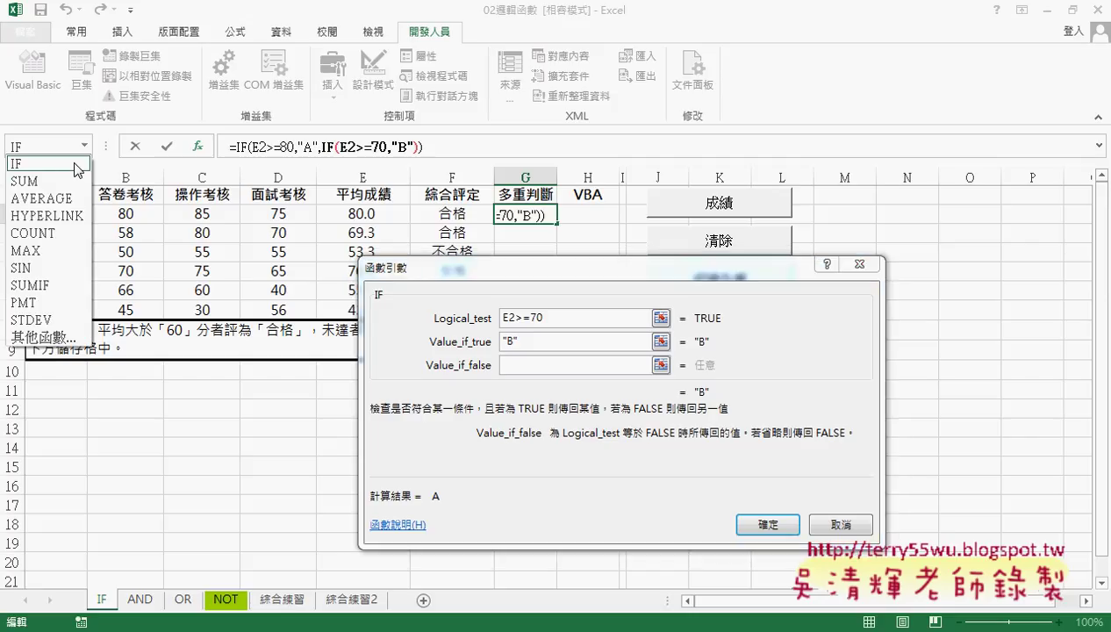
click(77, 167)
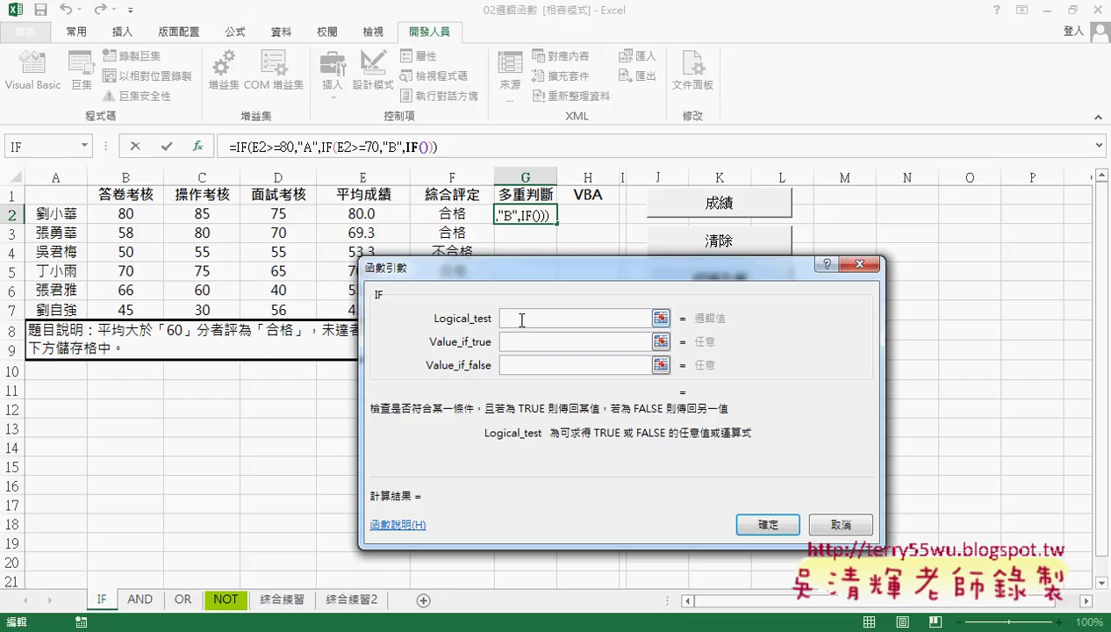
click(352, 214)
text(>)
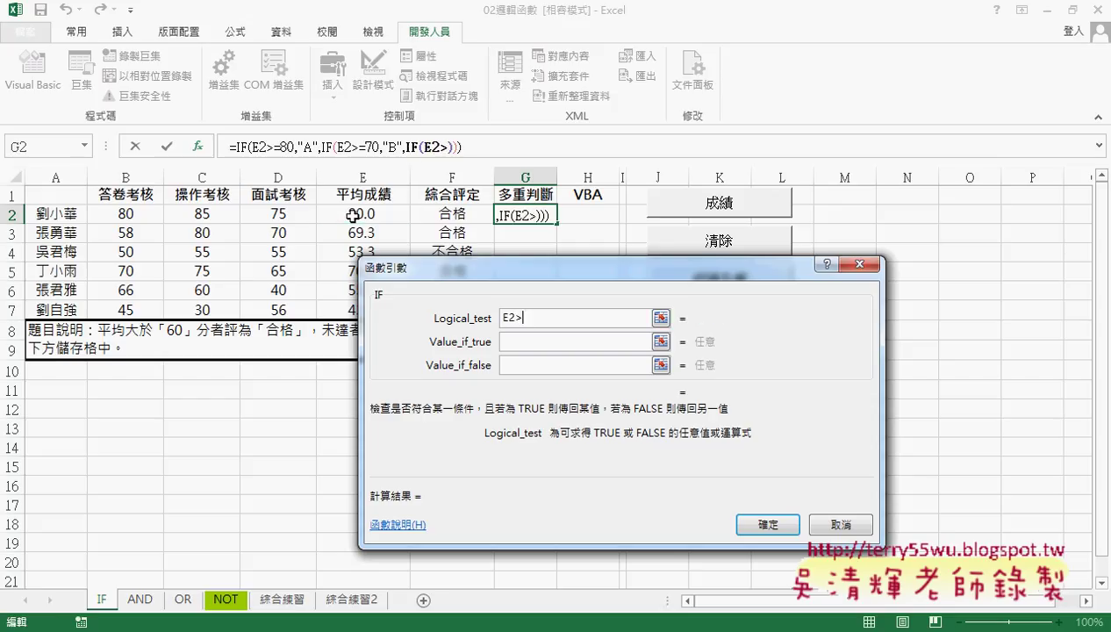
text(=60)
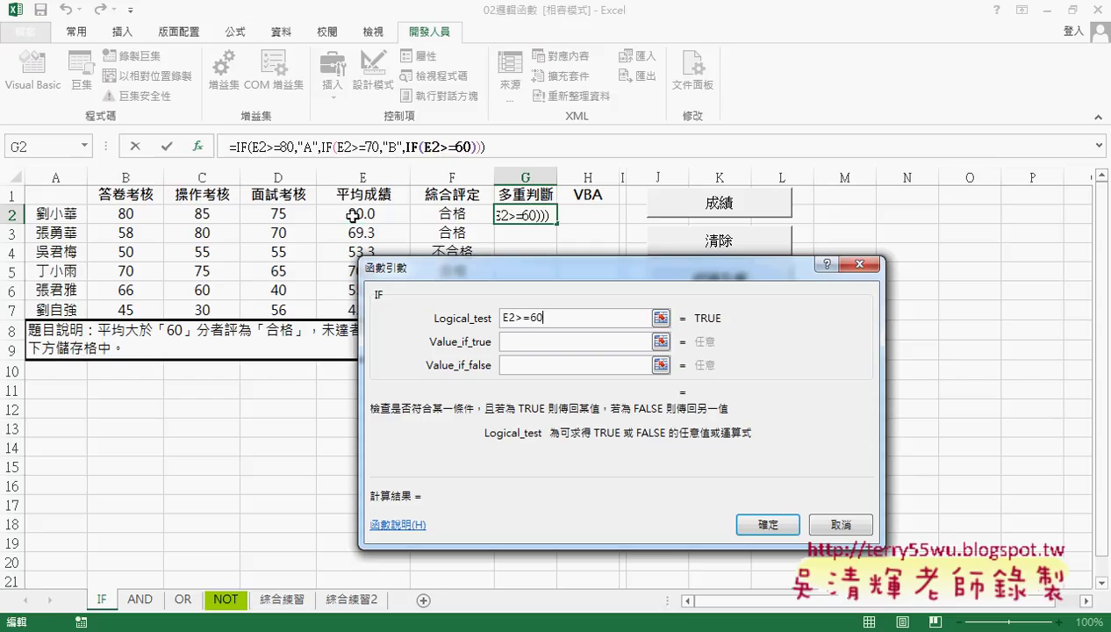
click(531, 341)
text(C)
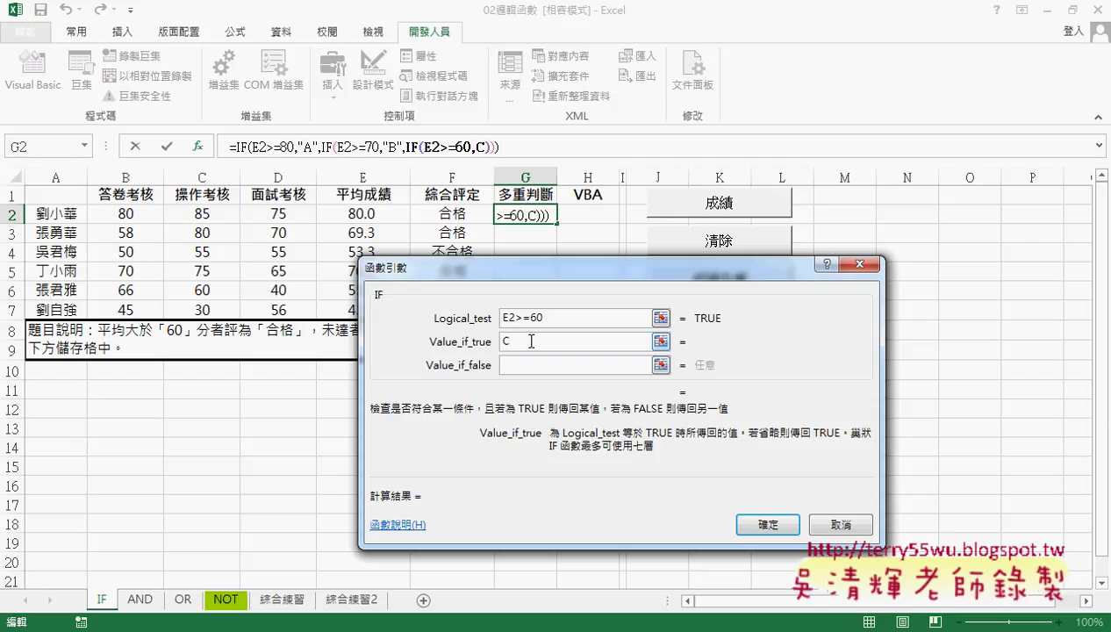
key(Tab)
text(D)
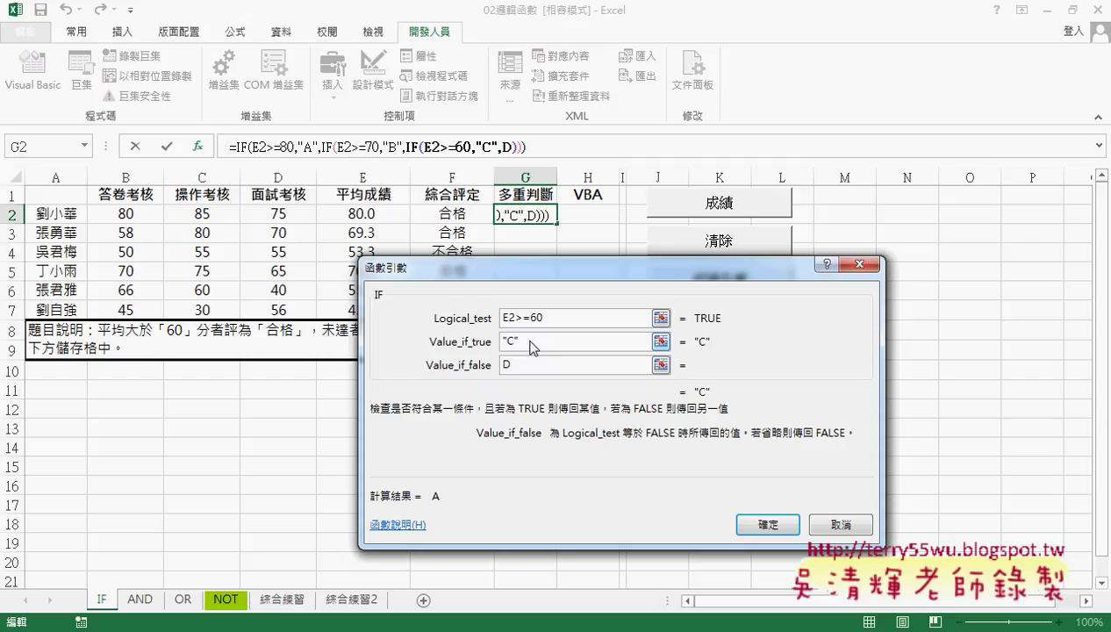
click(529, 343)
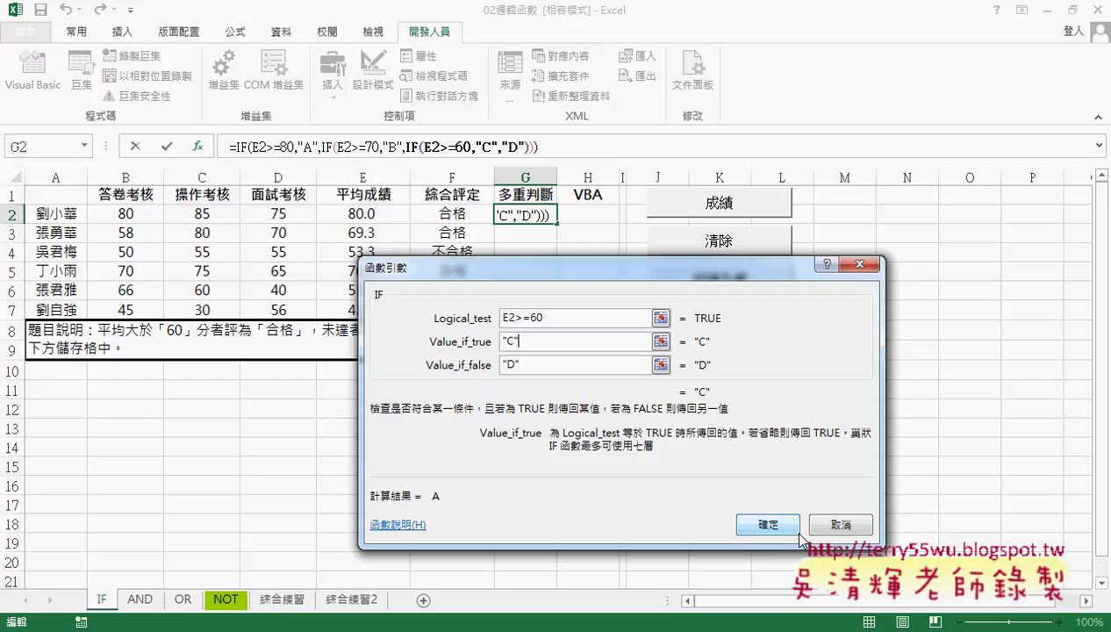
click(760, 525)
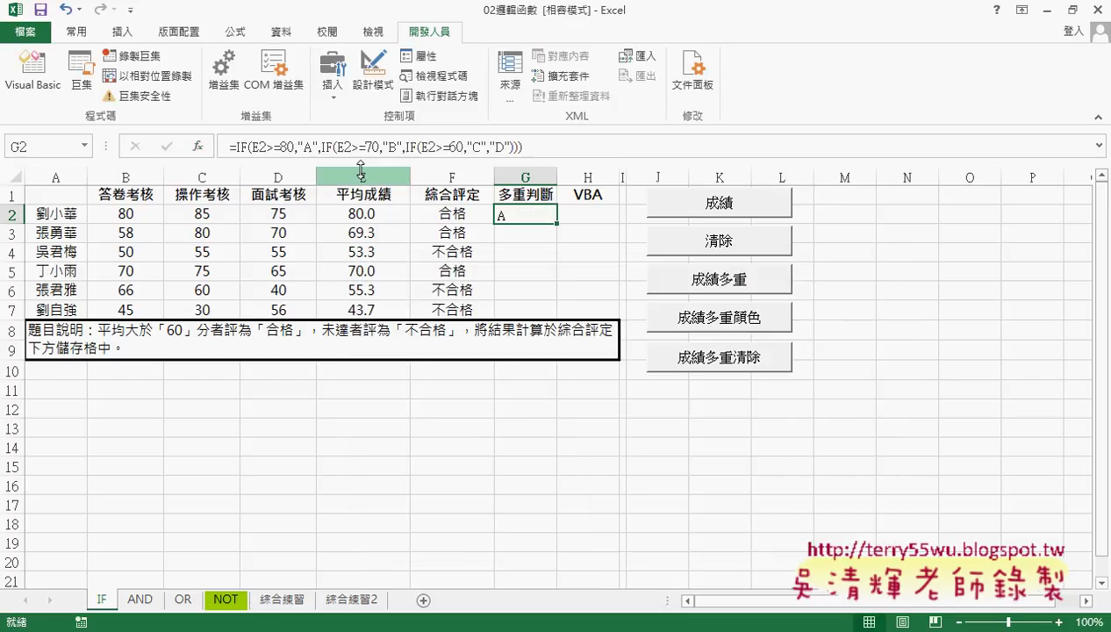
Step: Fill G2's grading formula down to G7, then underline E2>=80 in the formula
click(81, 35)
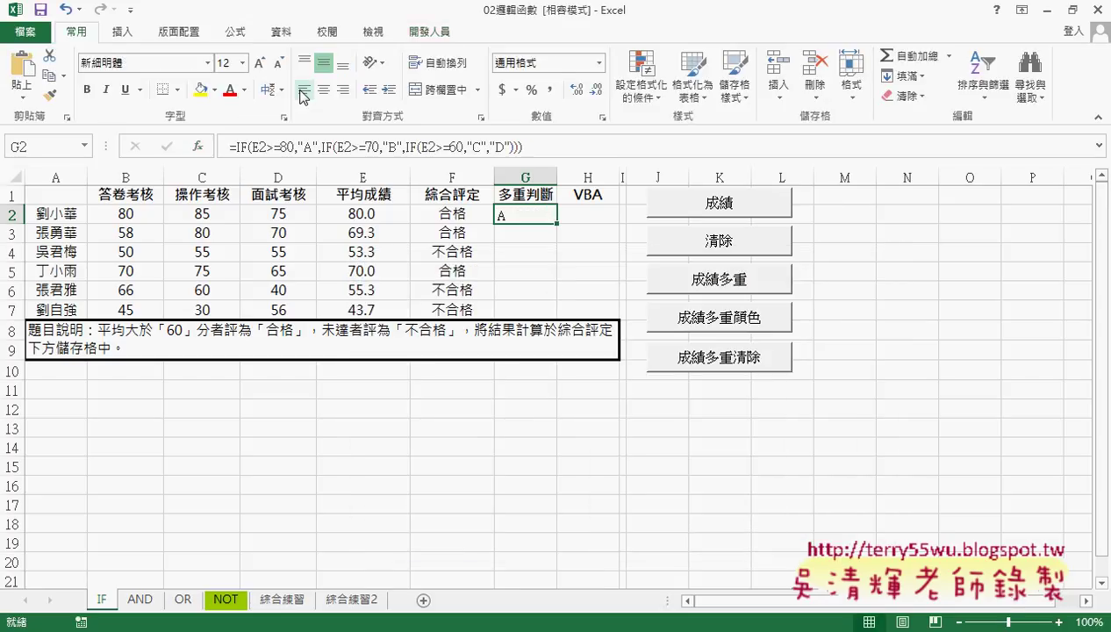
drag(556, 223, 556, 318)
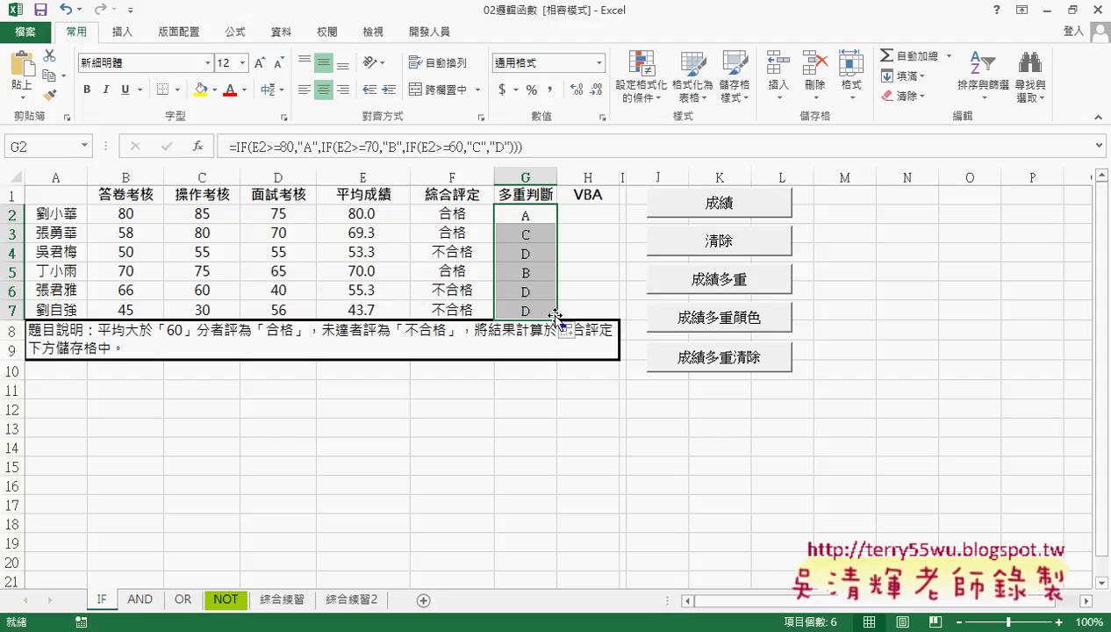
click(529, 218)
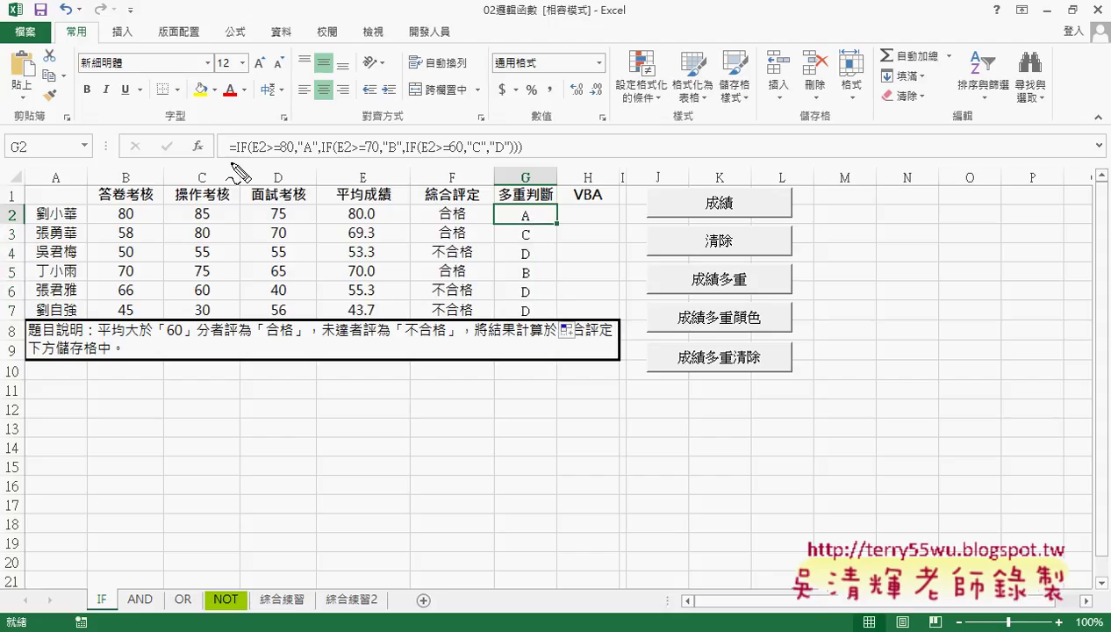
drag(260, 158, 504, 159)
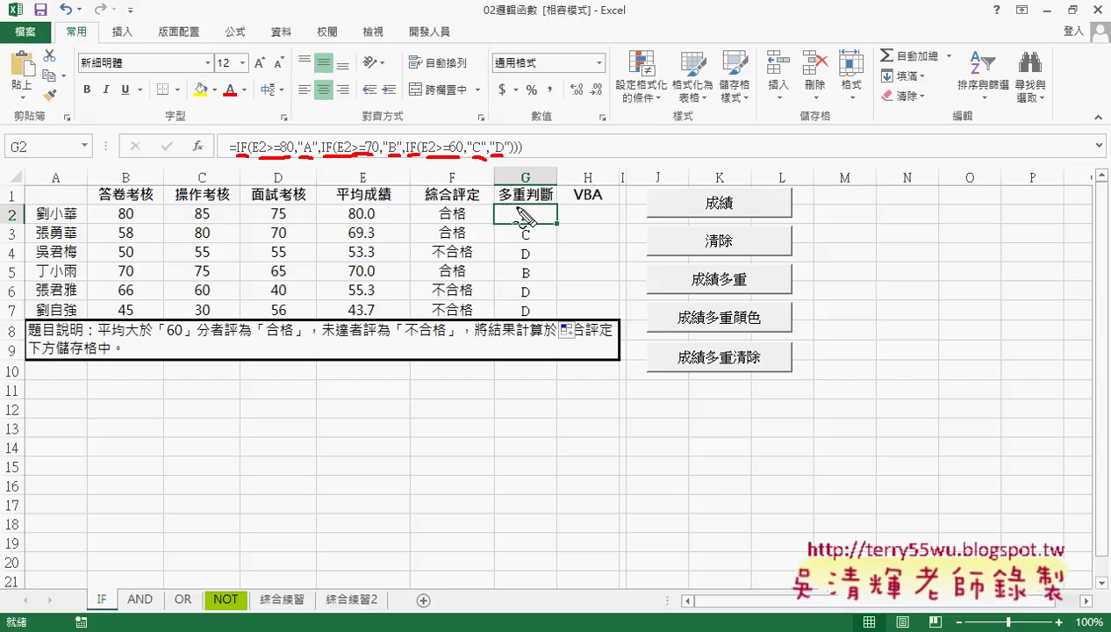
Step: Delete the grades in G2:G7 and insert a fresh IF function into G2
key(Escape)
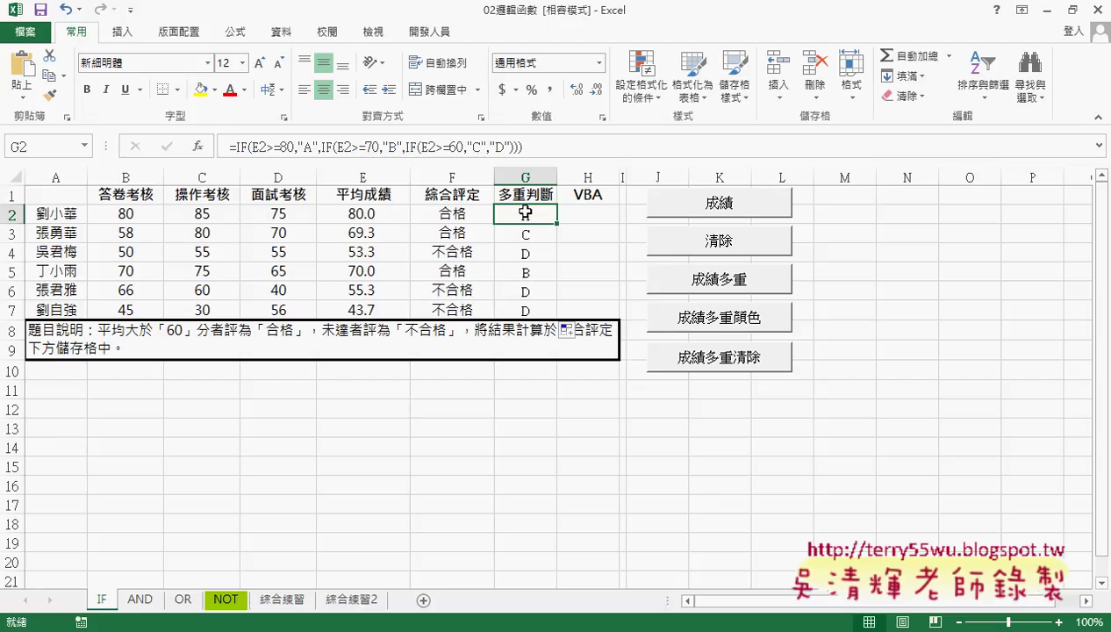
mouse_move(516, 205)
mouse_down()
mouse_move(533, 214)
mouse_move(530, 305)
mouse_up()
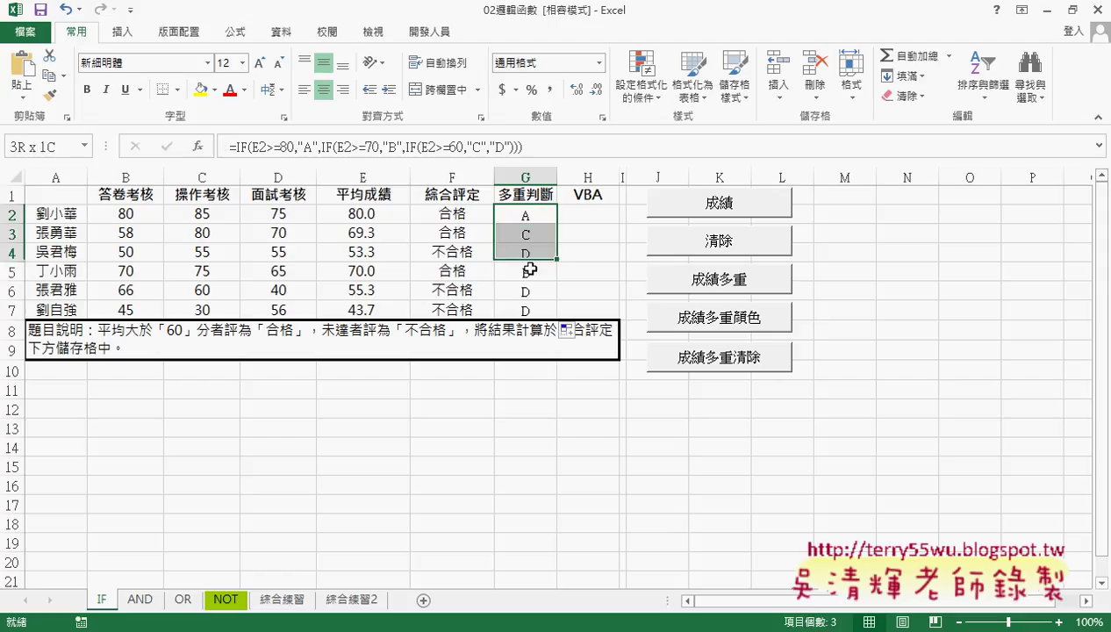
key(Delete)
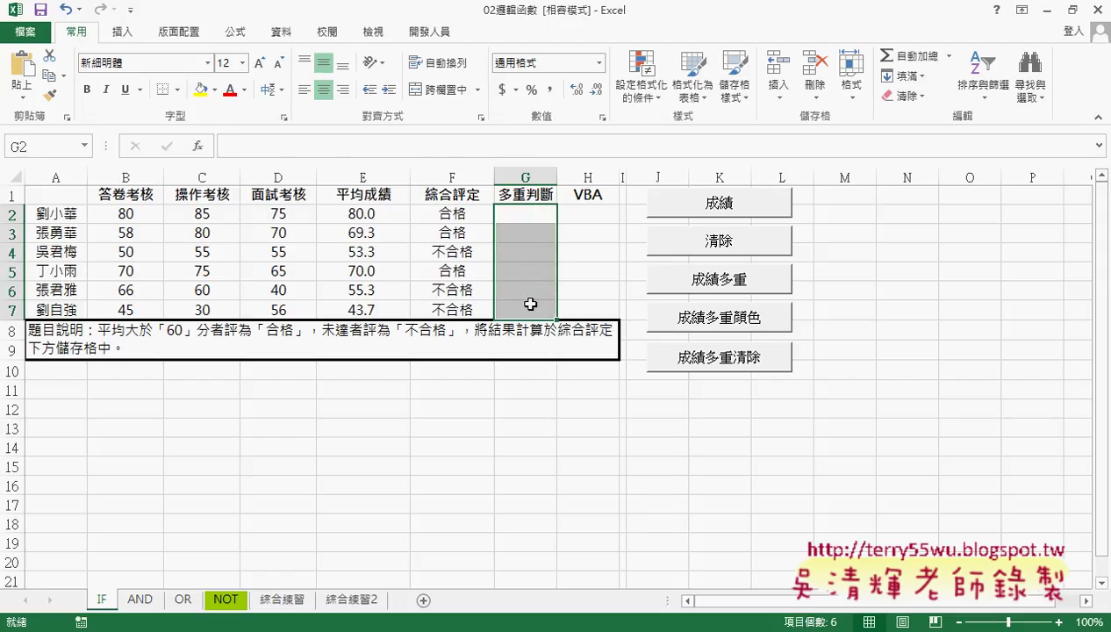
click(519, 215)
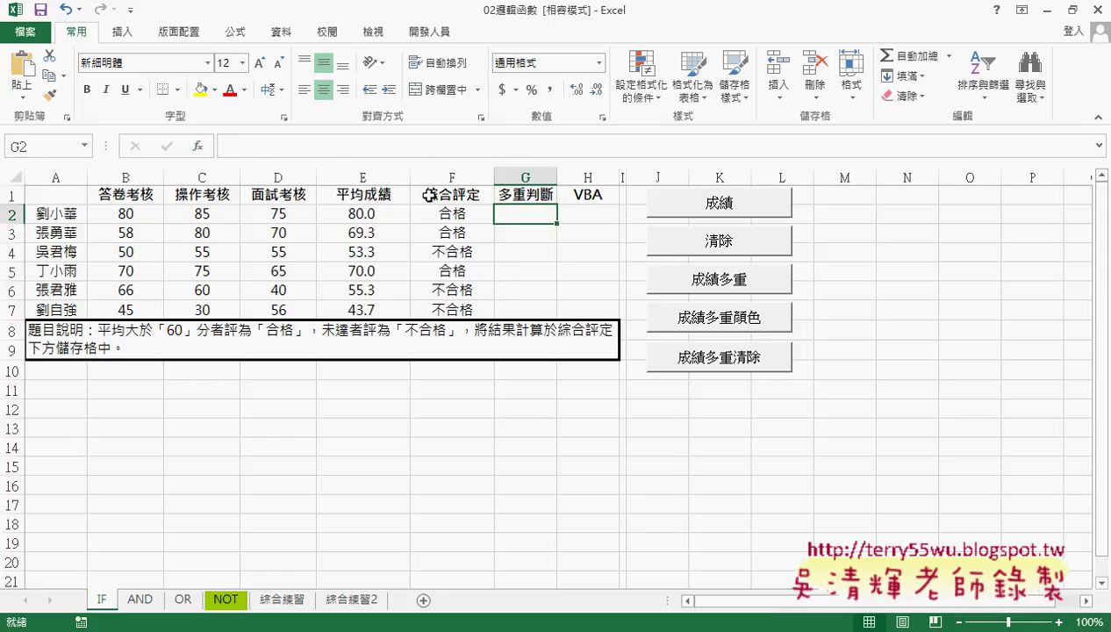
click(198, 146)
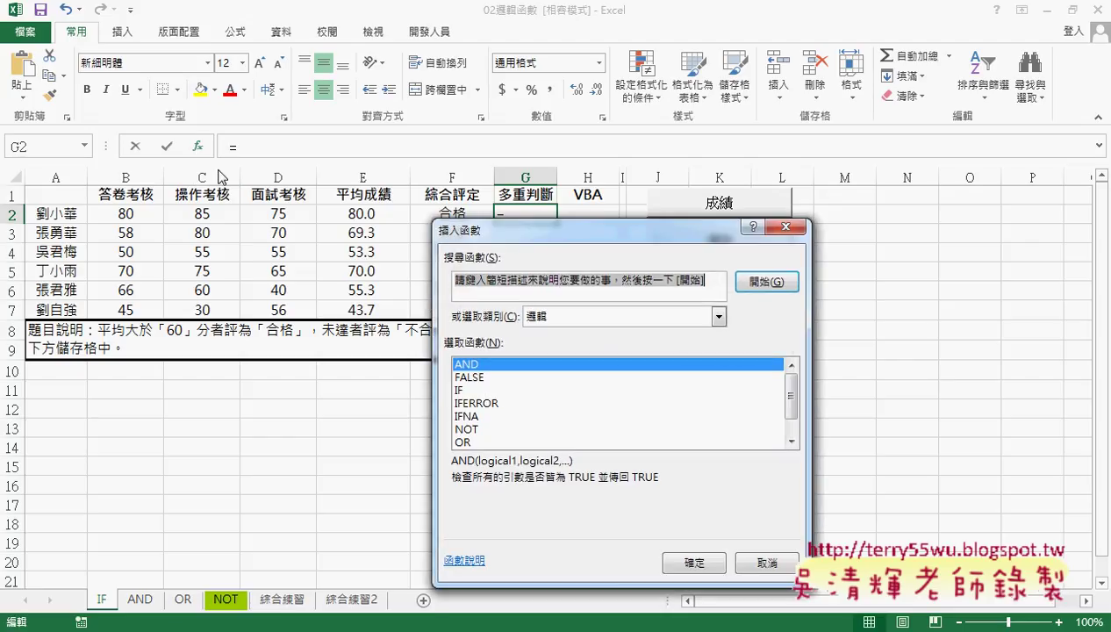
click(457, 390)
click(693, 562)
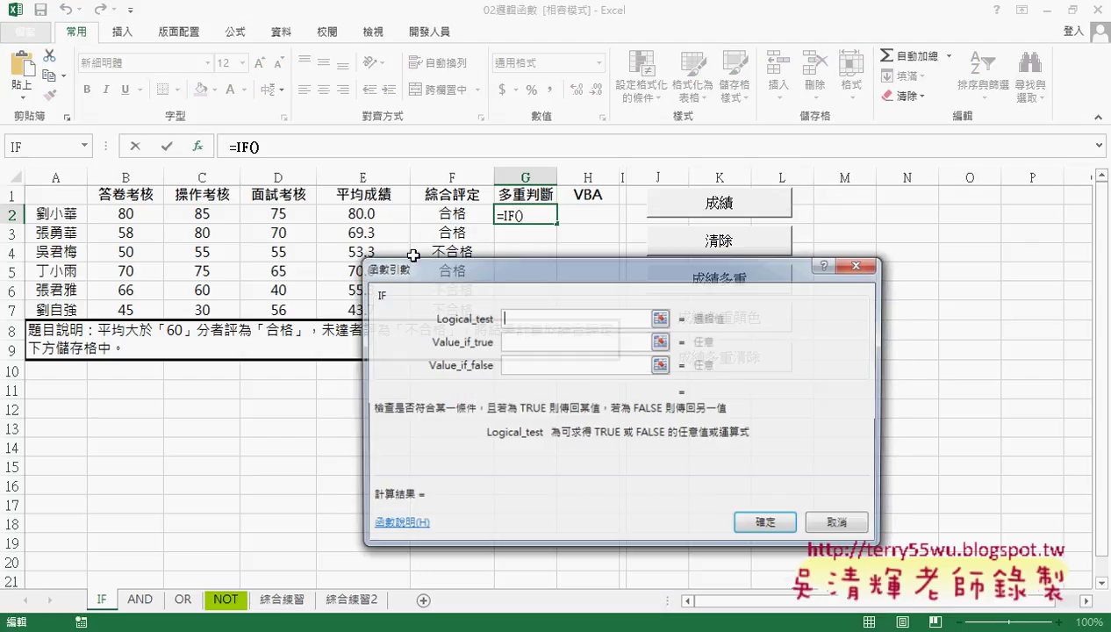
Step: Set the condition to E2>=80 returning "A", and nest another IF as the false value
click(379, 215)
text(>=)
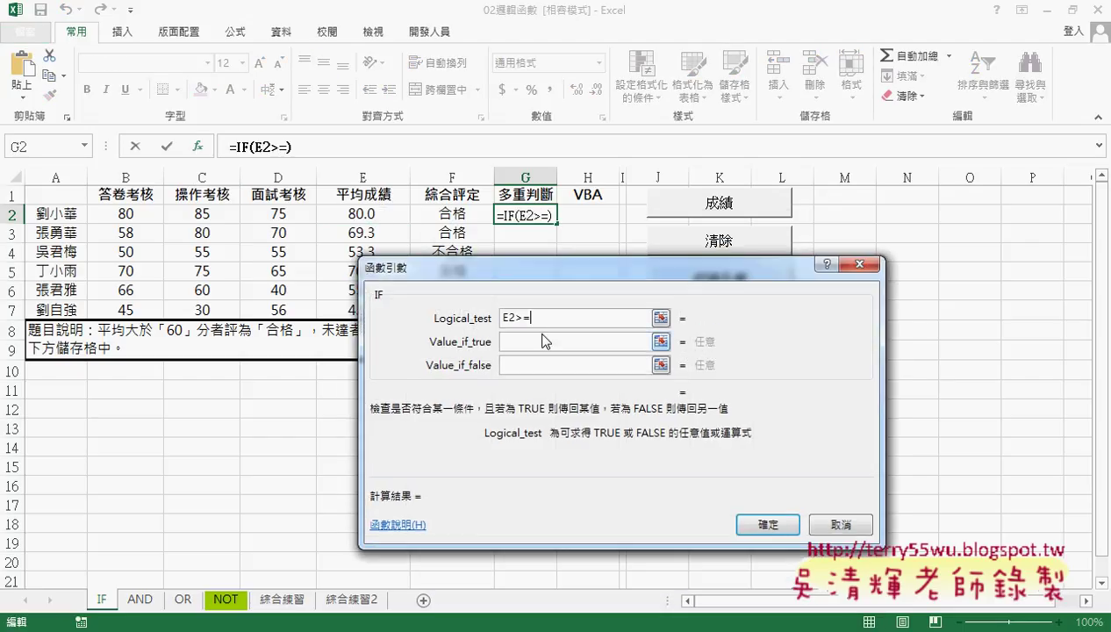
text(60)
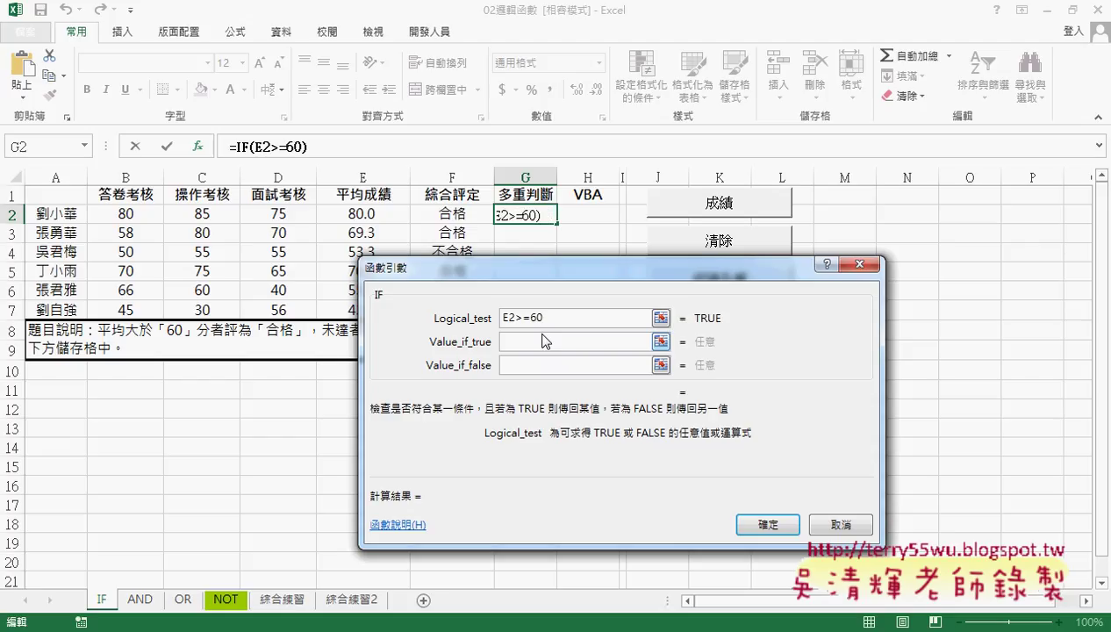
click(546, 340)
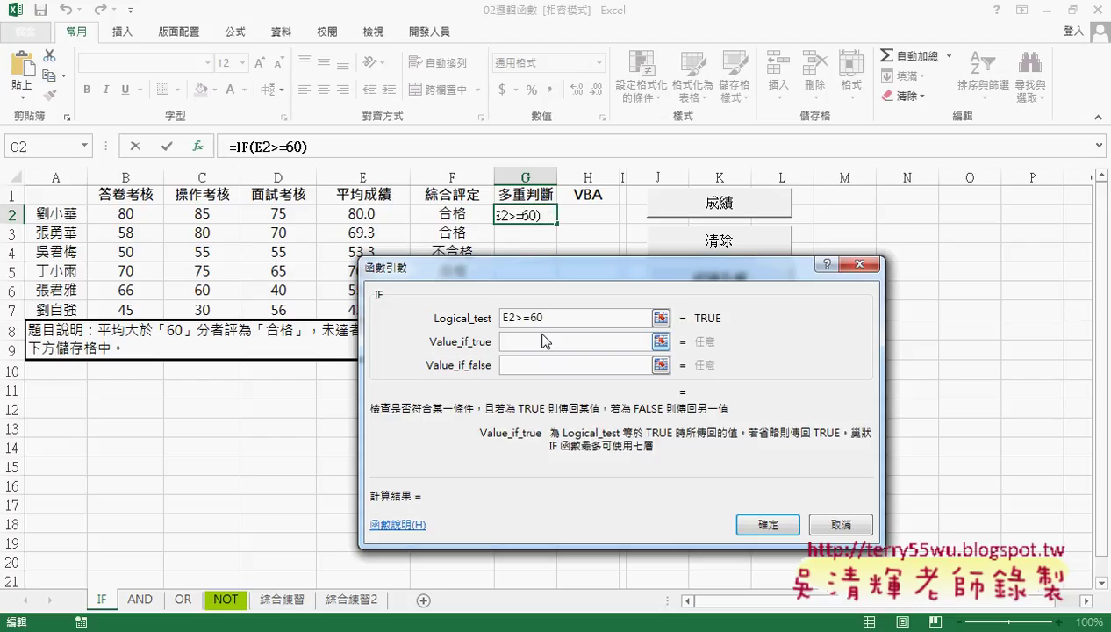
click(529, 318)
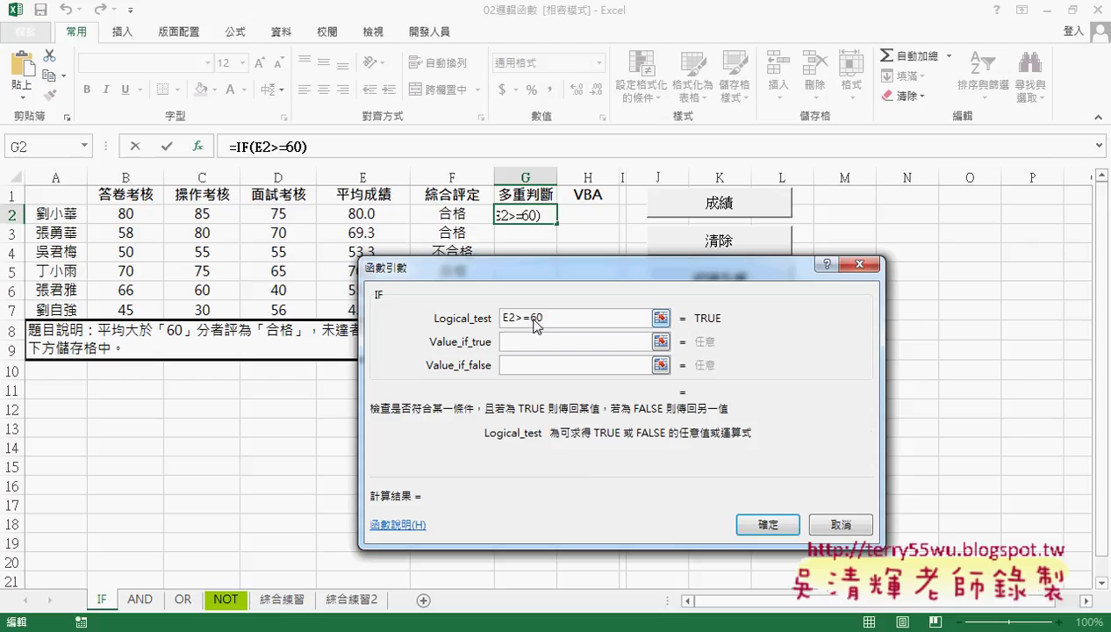
key(BackSpace)
text(8)
key(Tab)
text(A)
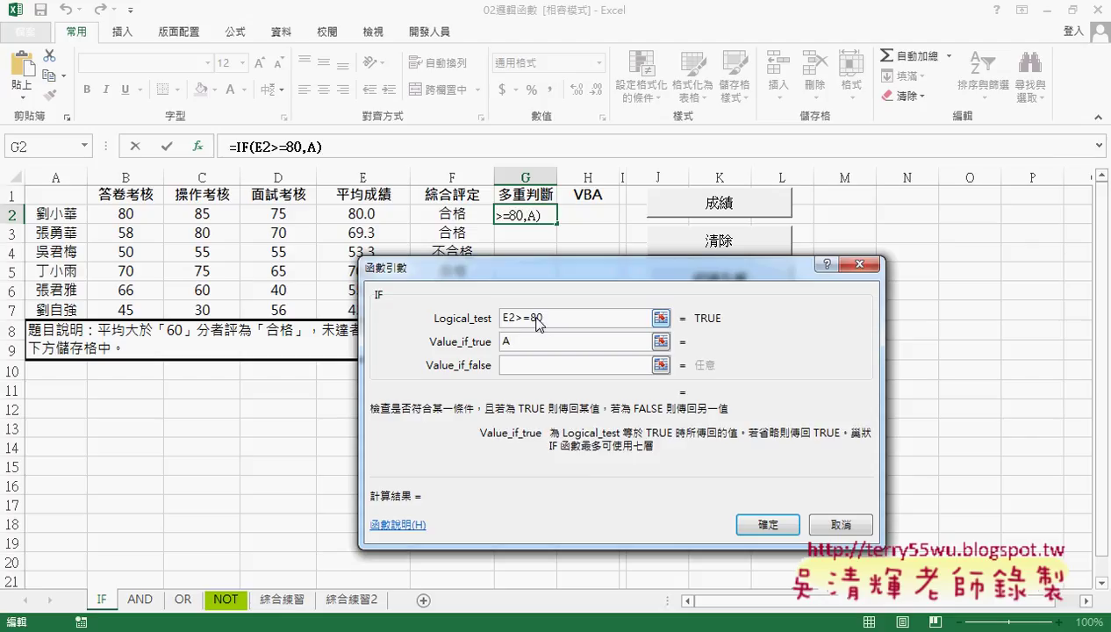
click(525, 366)
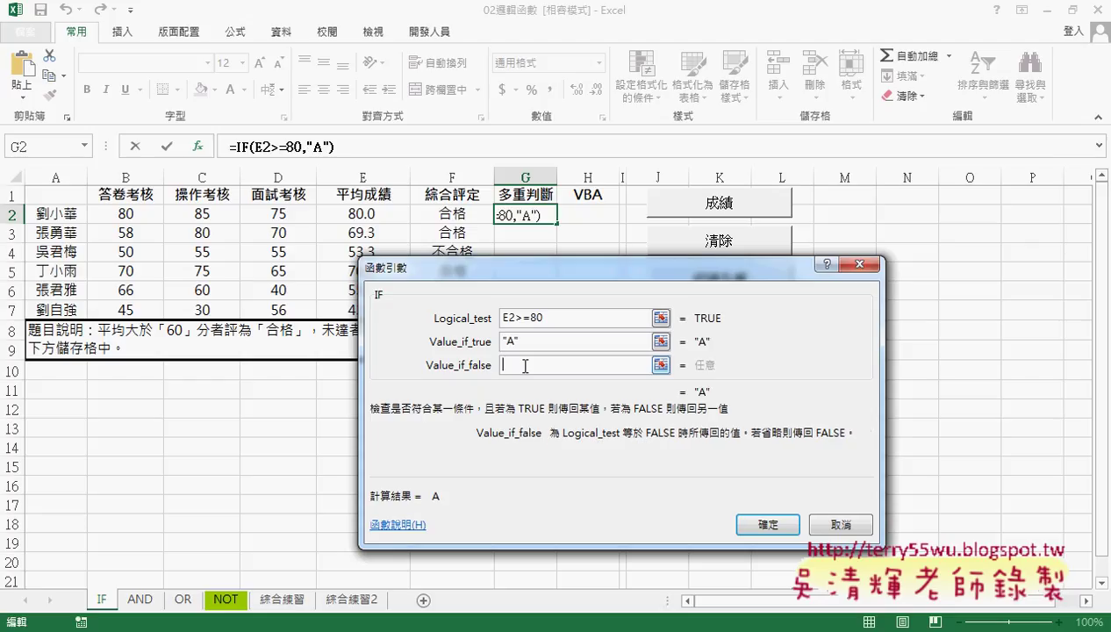
click(85, 146)
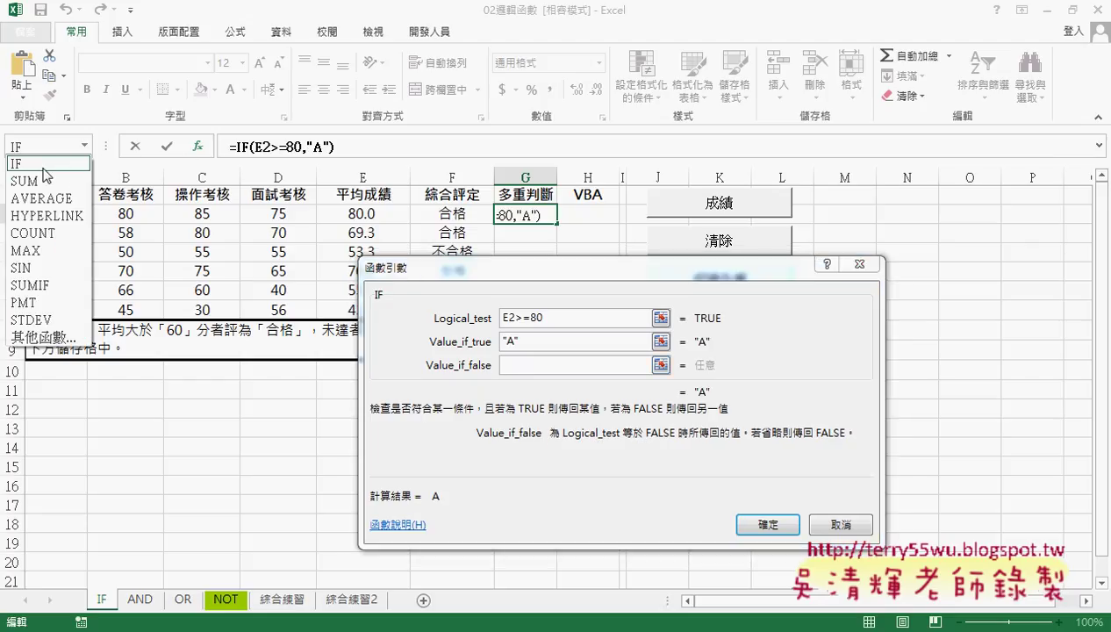
click(45, 175)
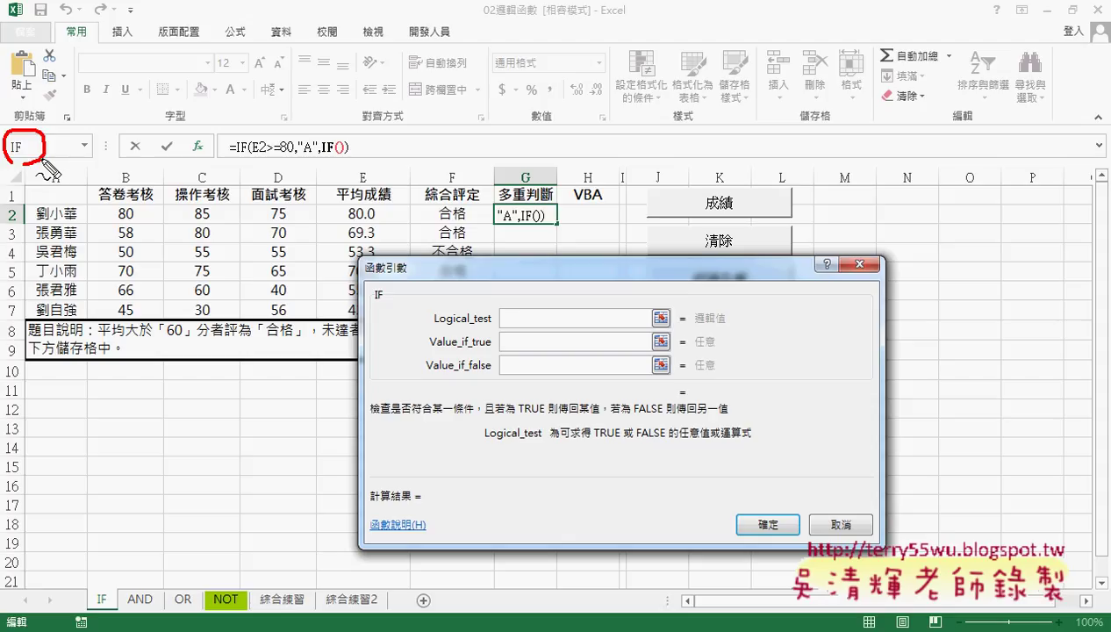
Step: Annotate the nested IFs, then set the second IF to E2>=70 returning "B"
drag(41, 160, 323, 159)
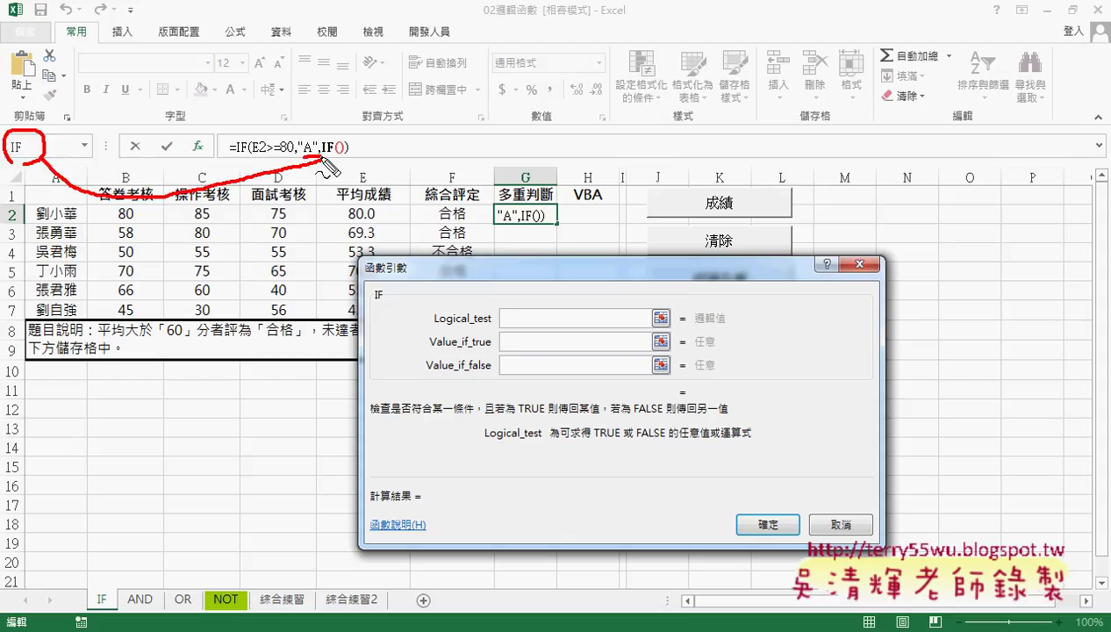
drag(211, 163, 209, 140)
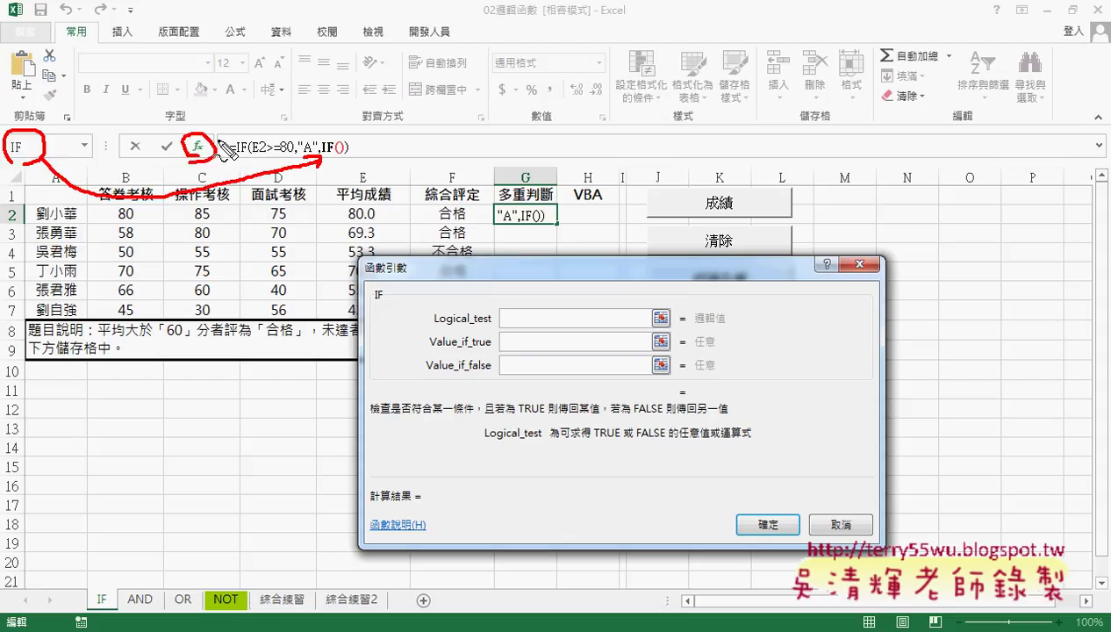
drag(337, 175, 350, 173)
key(Escape)
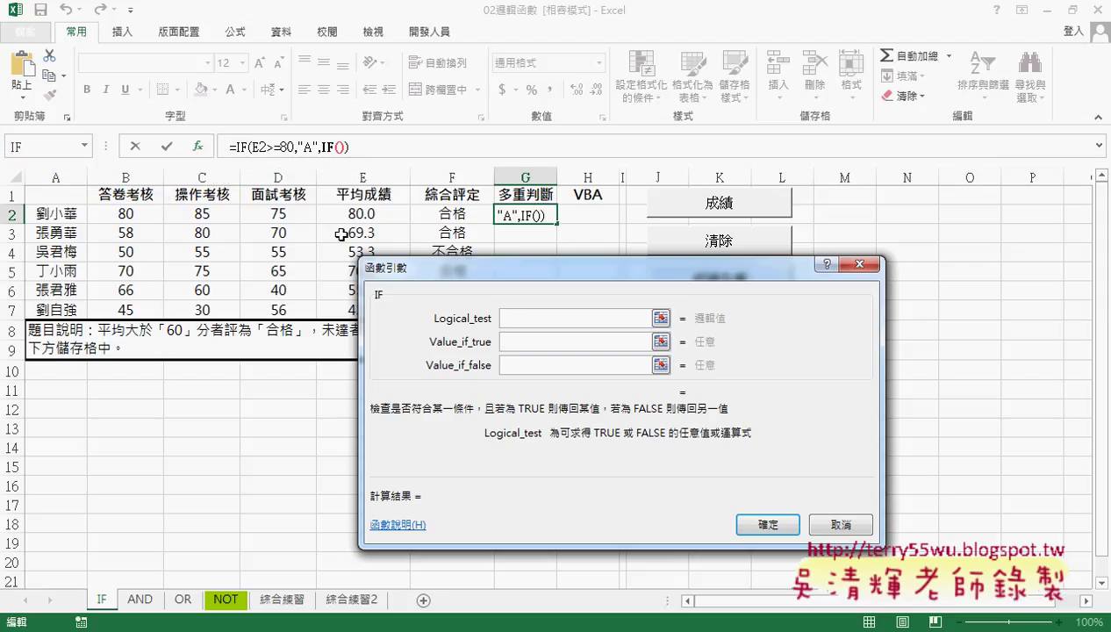
click(355, 214)
text(>)
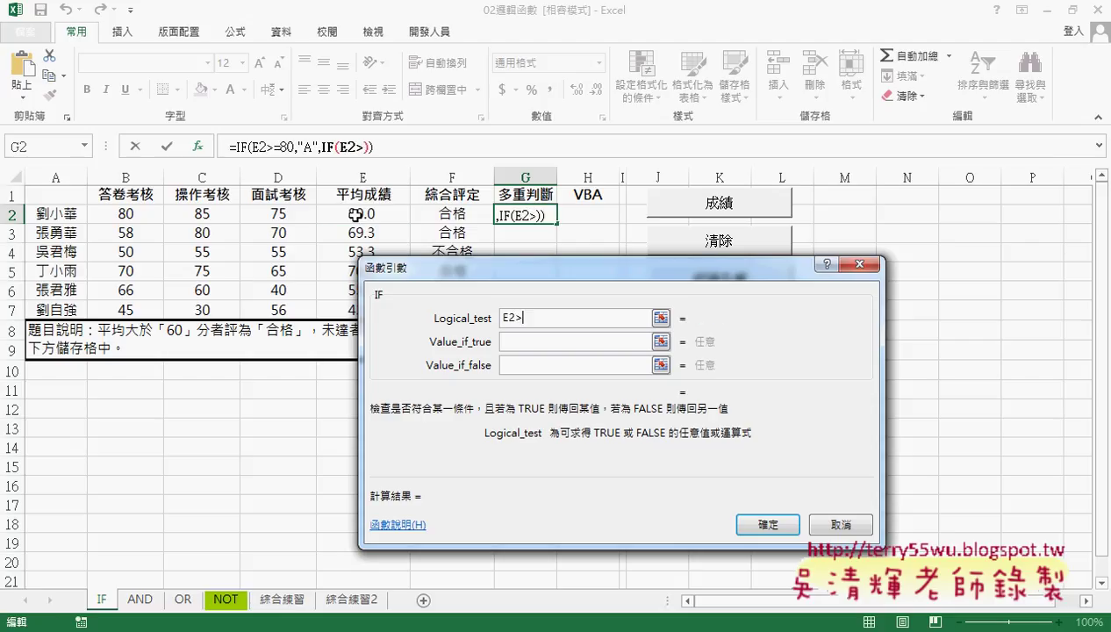
text(=70)
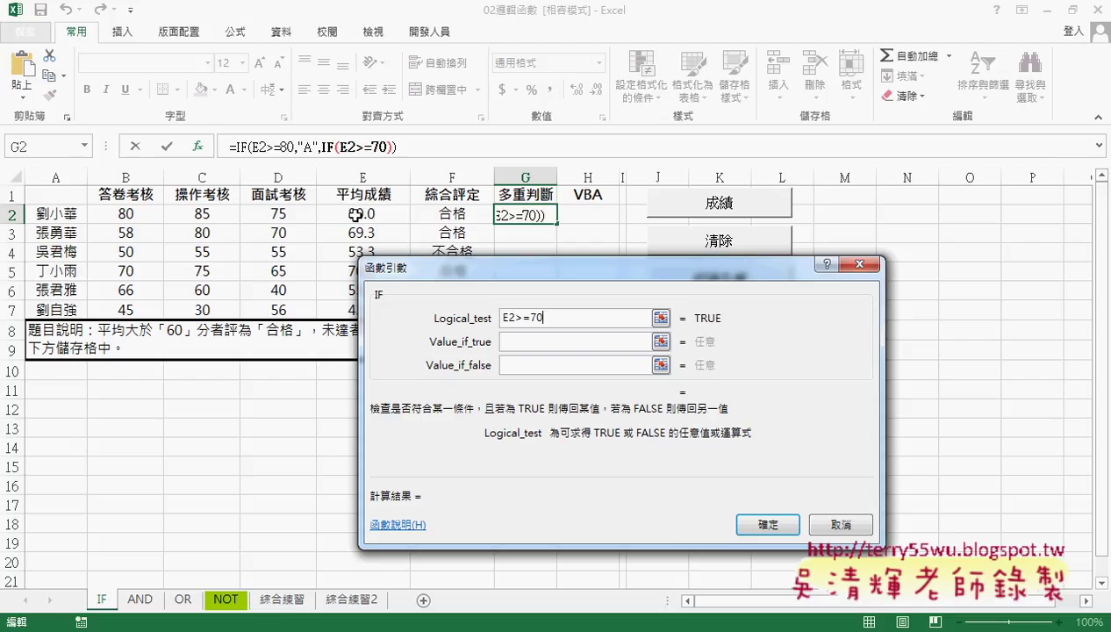
click(542, 340)
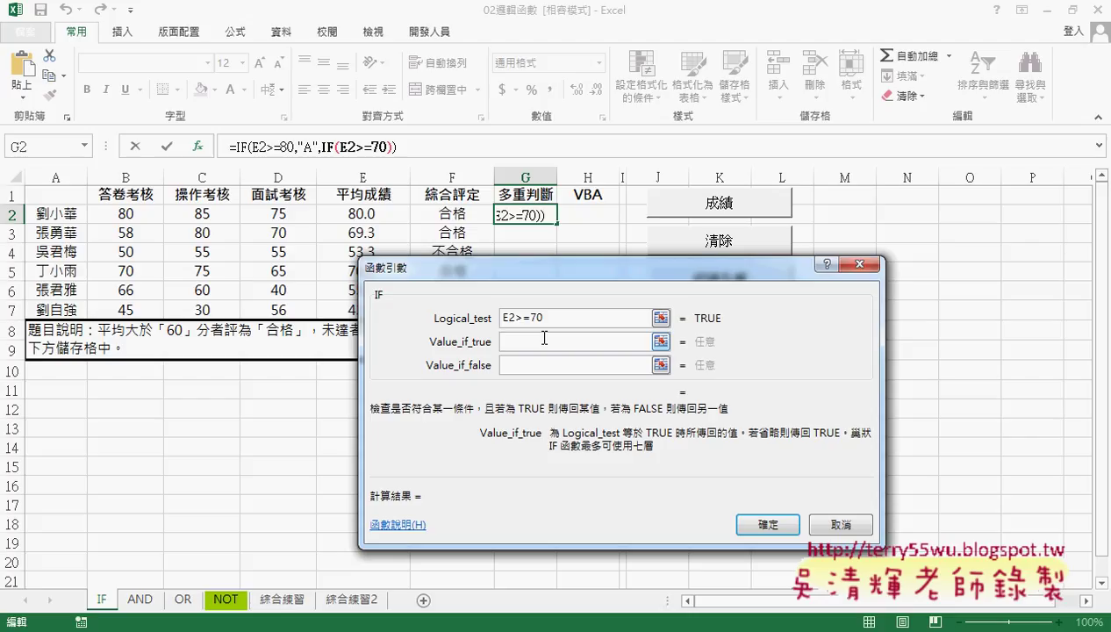
text(B)
click(525, 364)
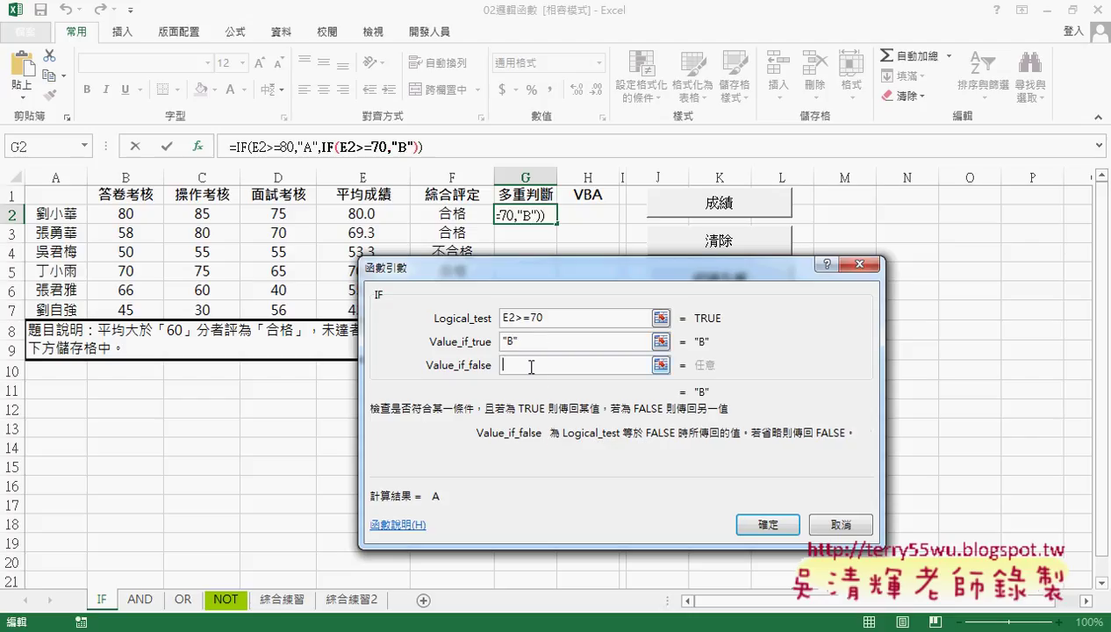
Step: Nest a third IF testing E2>=60 returning "C", otherwise "D", and confirm the formula
click(83, 147)
click(35, 163)
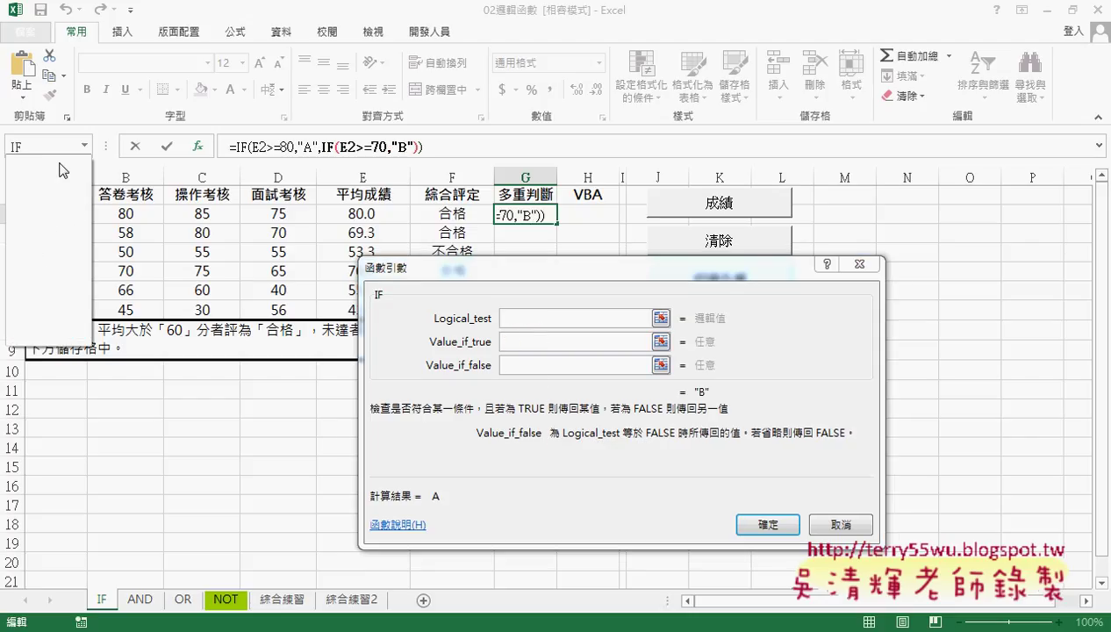
click(362, 218)
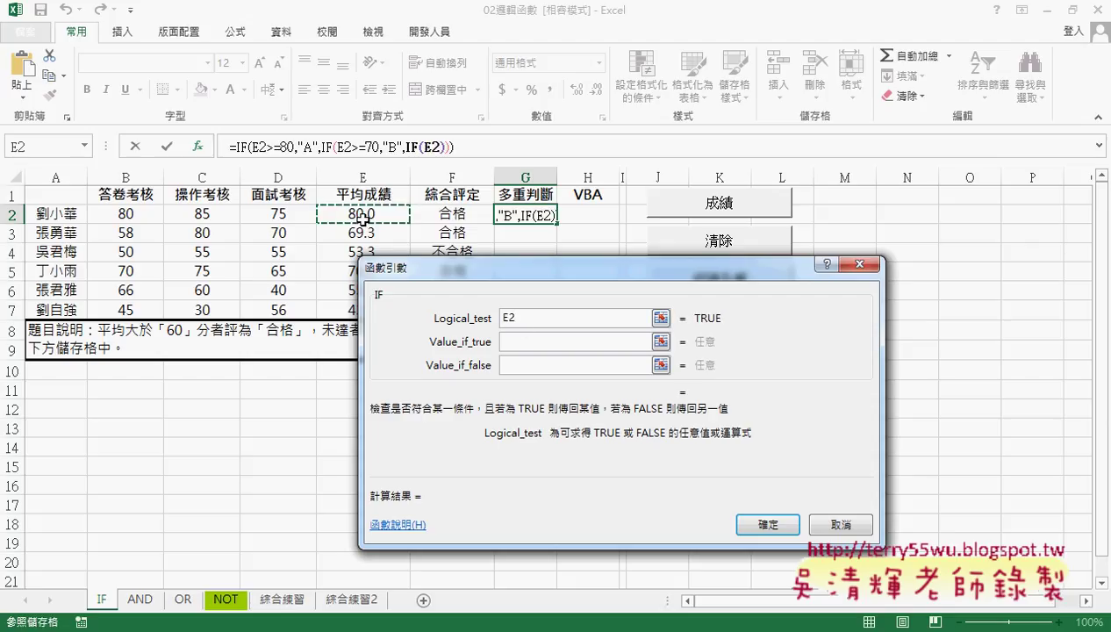
text(>=6)
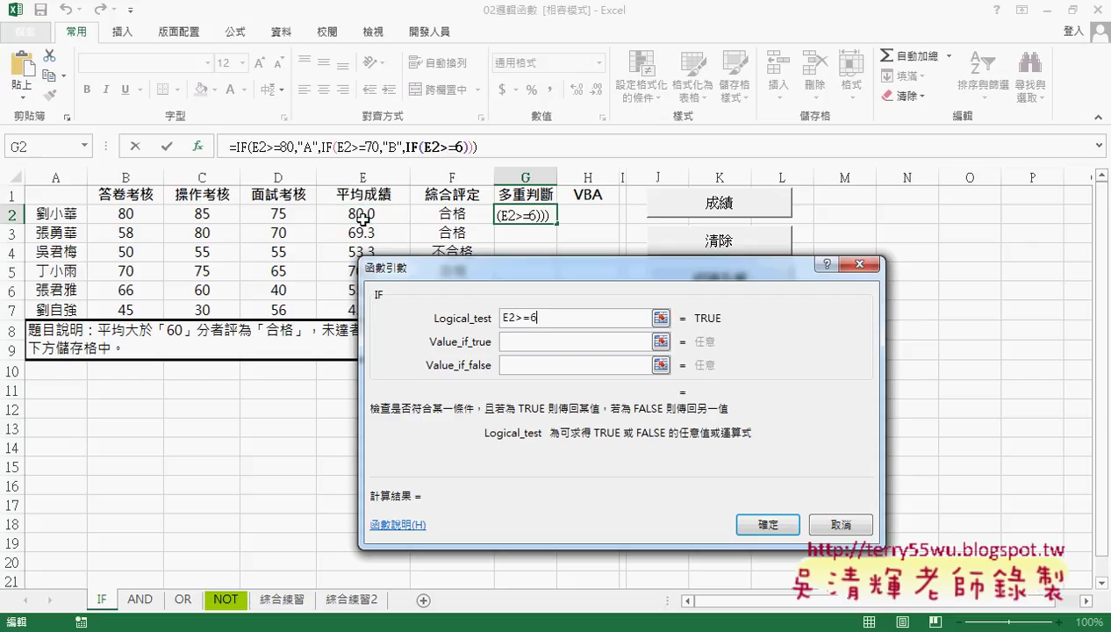
text(0)
key(Tab)
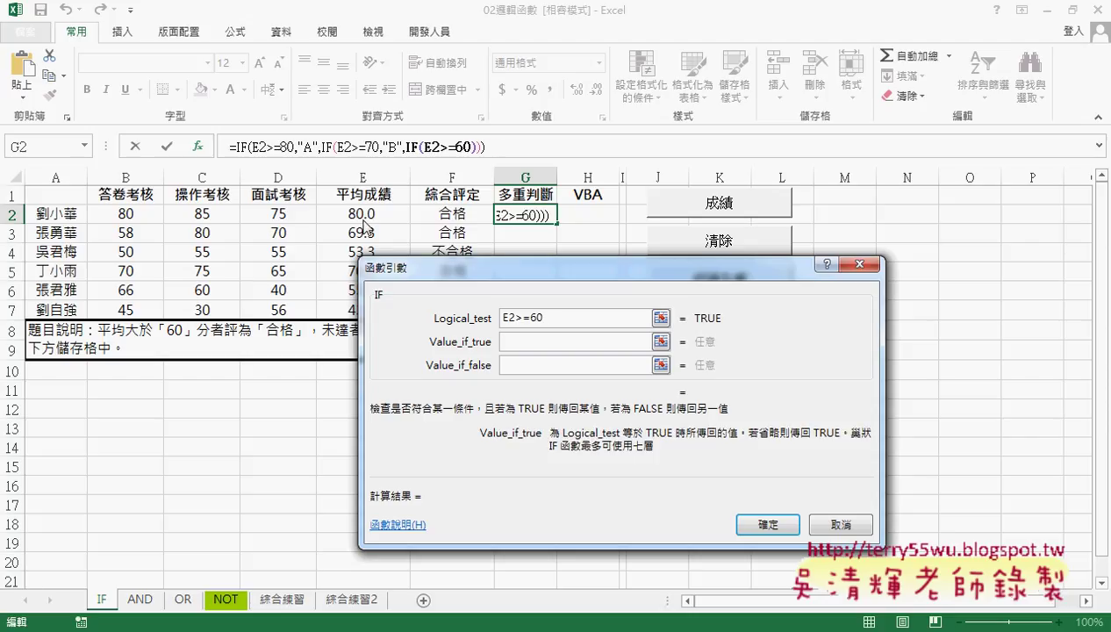
text(C)
key(Tab)
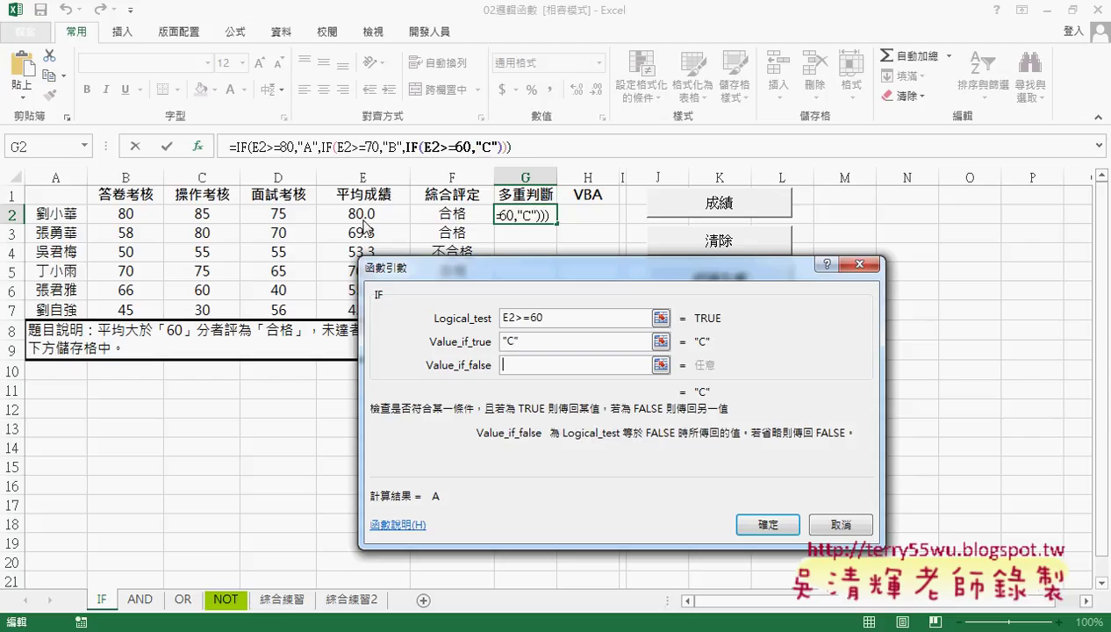
text(D)
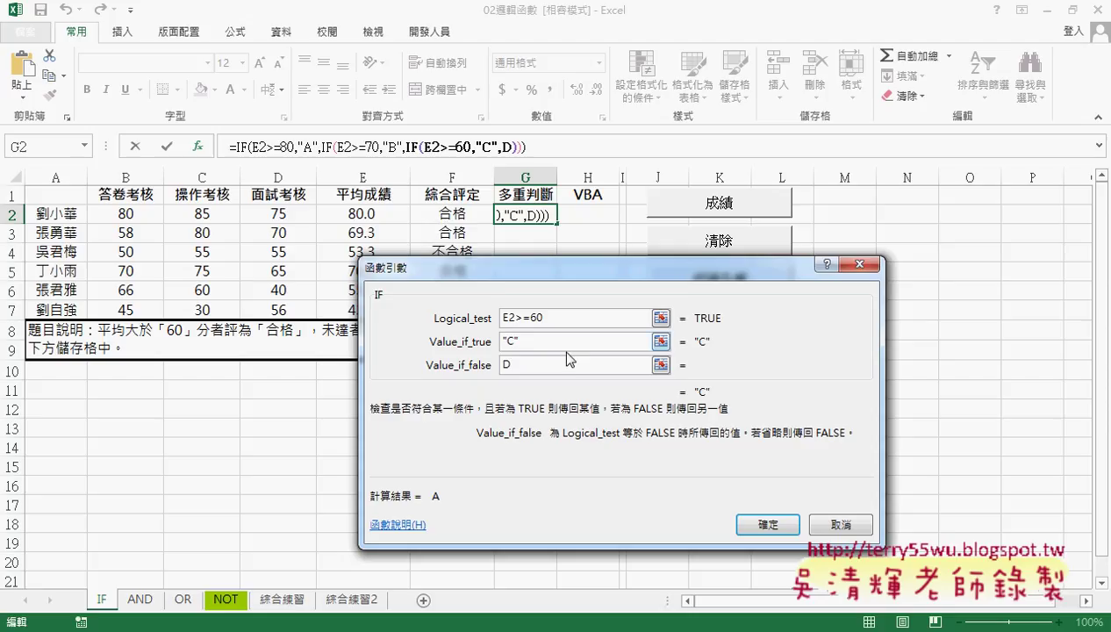
click(553, 344)
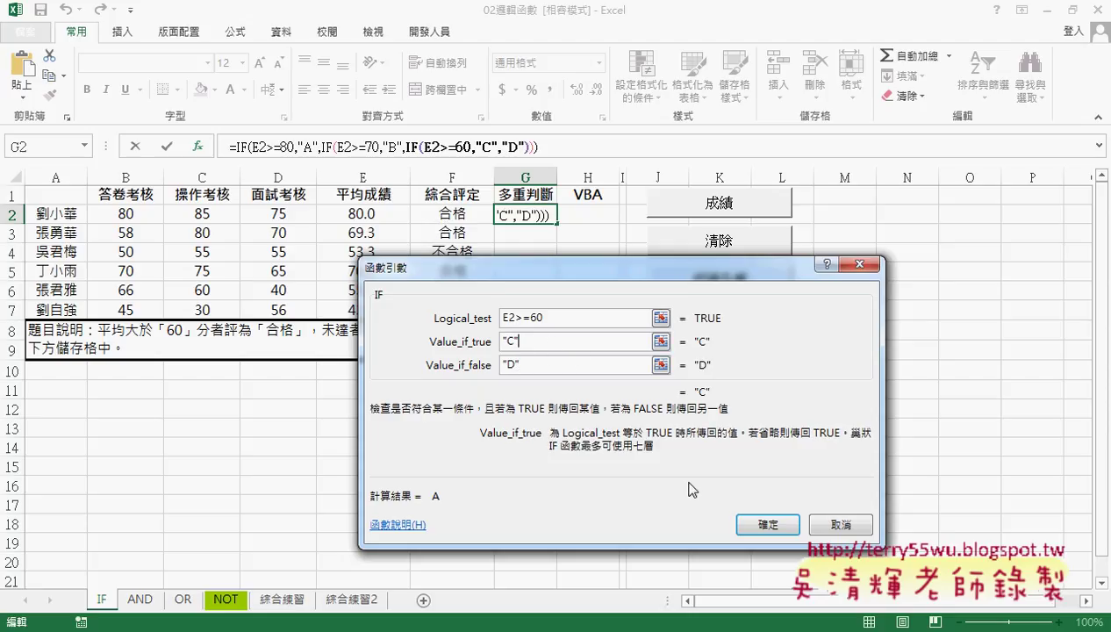
click(769, 525)
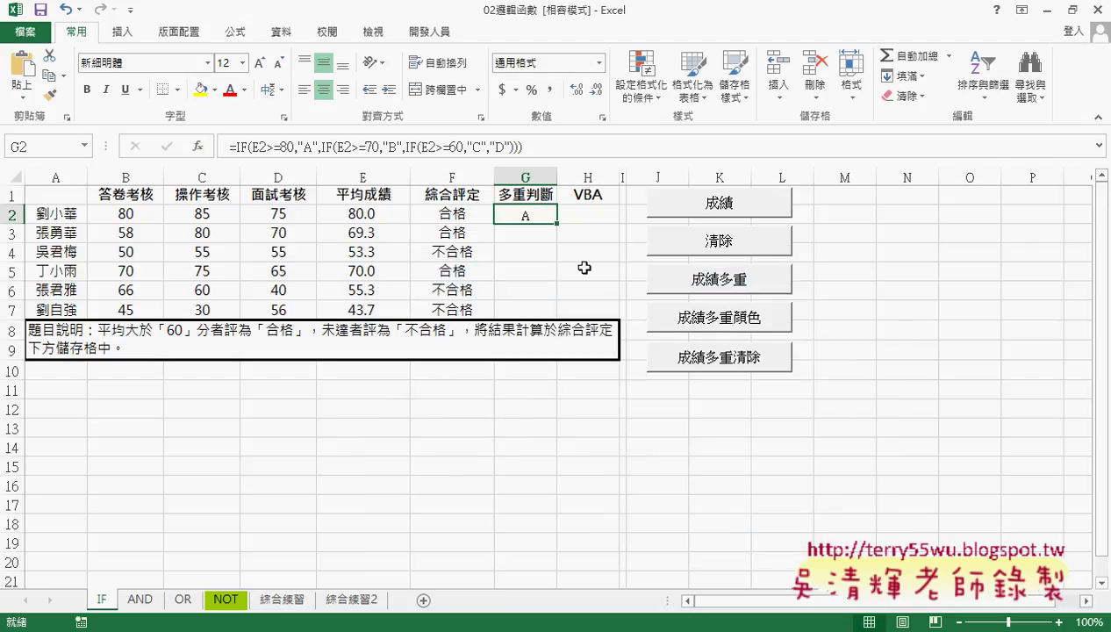
Step: Fill the grade formula down to G7, then compare the contents of G1, F2, G2 and H2
drag(556, 224, 556, 319)
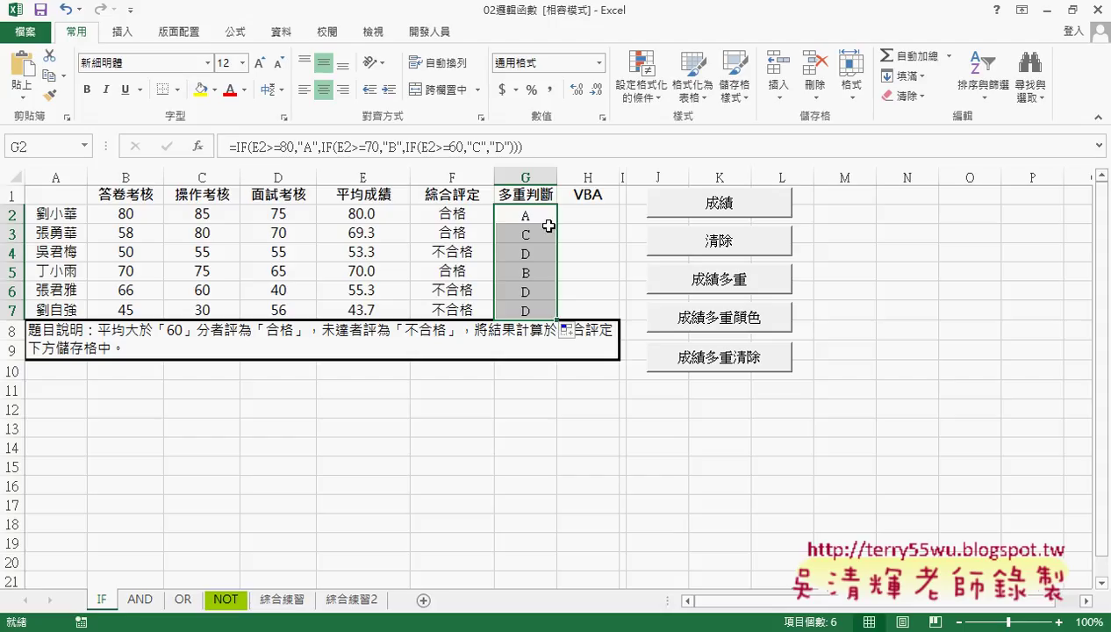
click(524, 192)
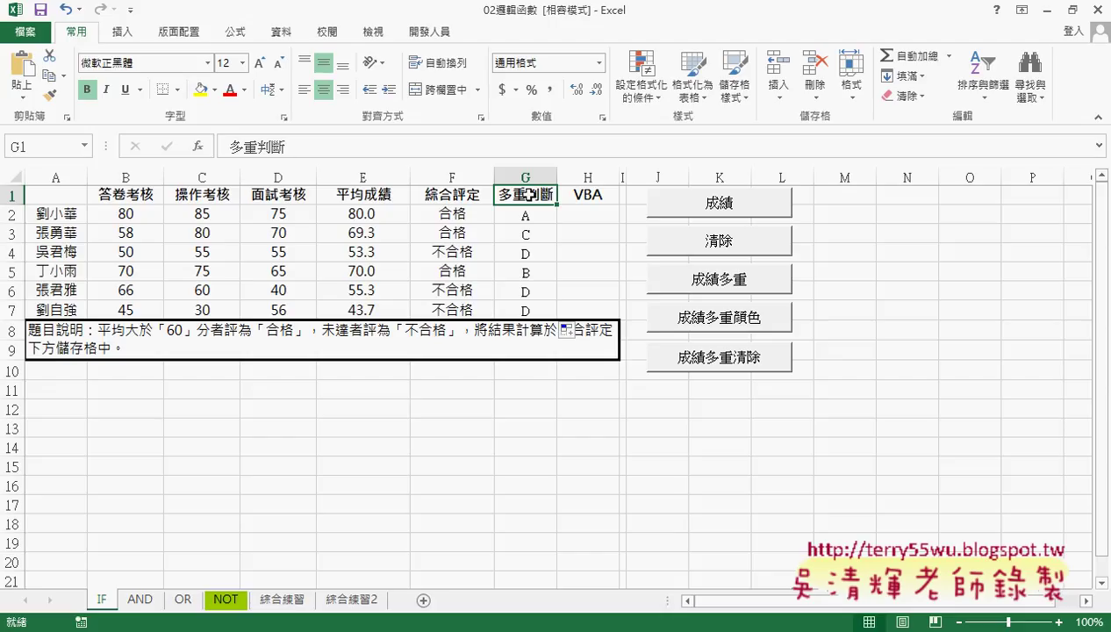
click(455, 213)
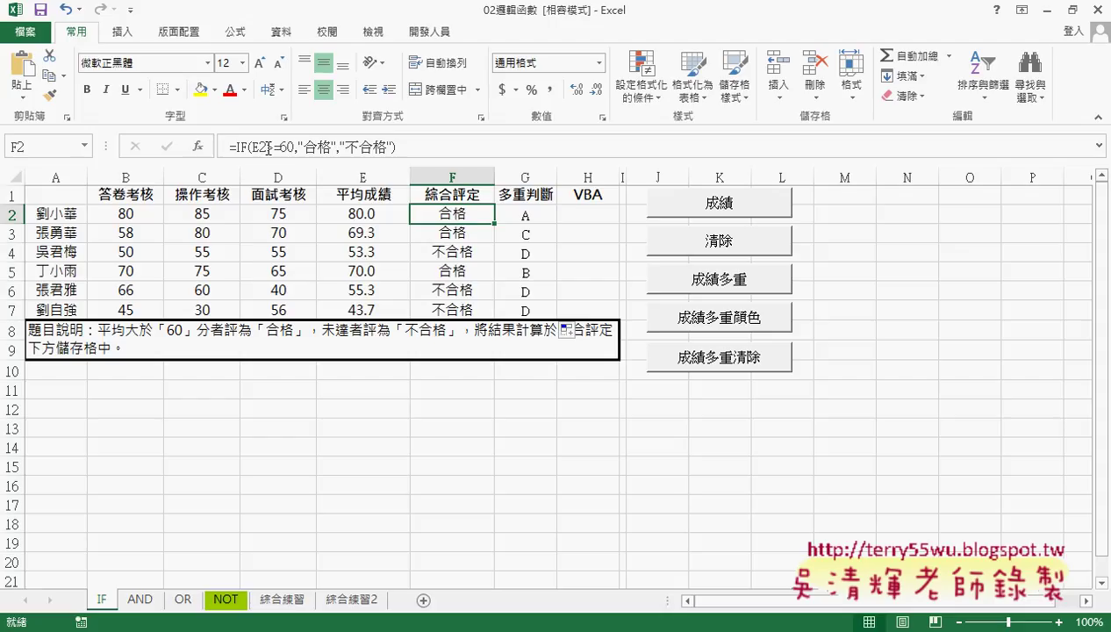
click(539, 216)
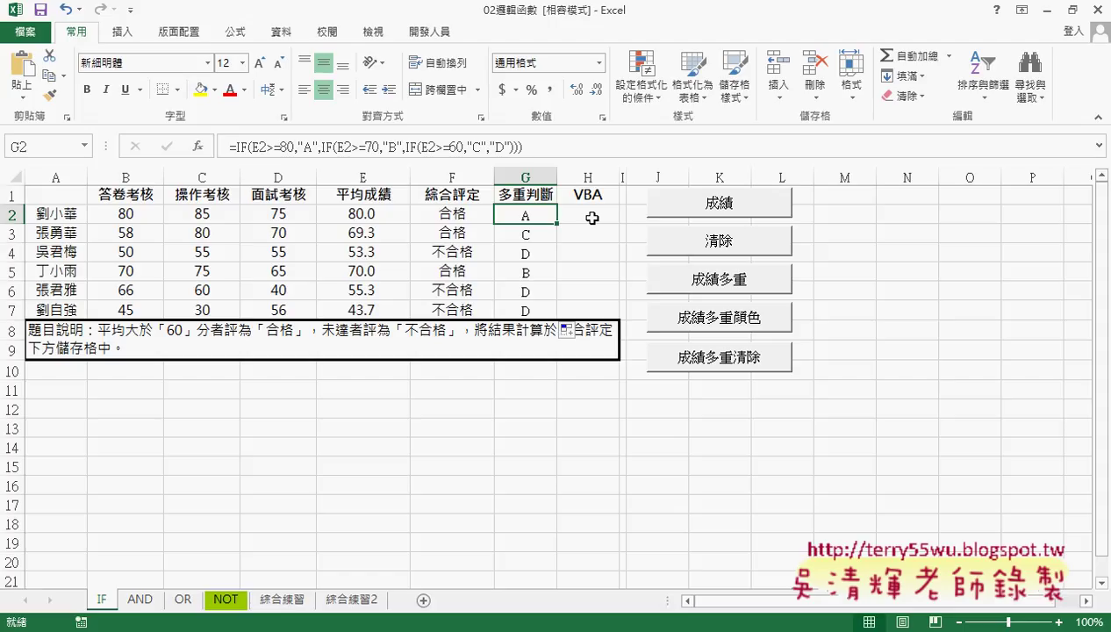
click(592, 218)
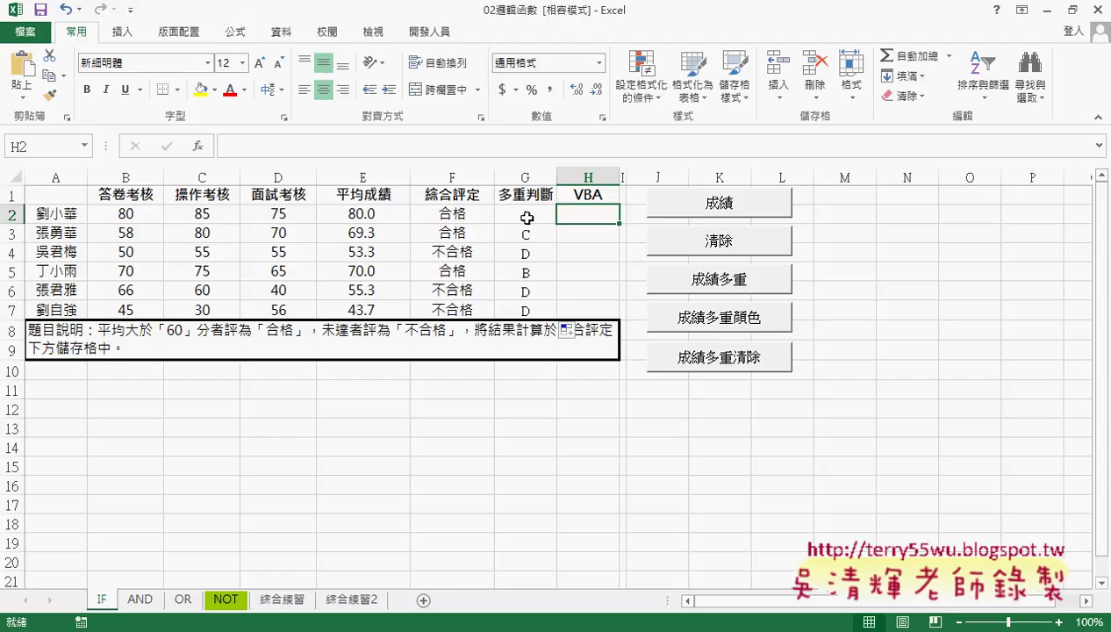
click(747, 214)
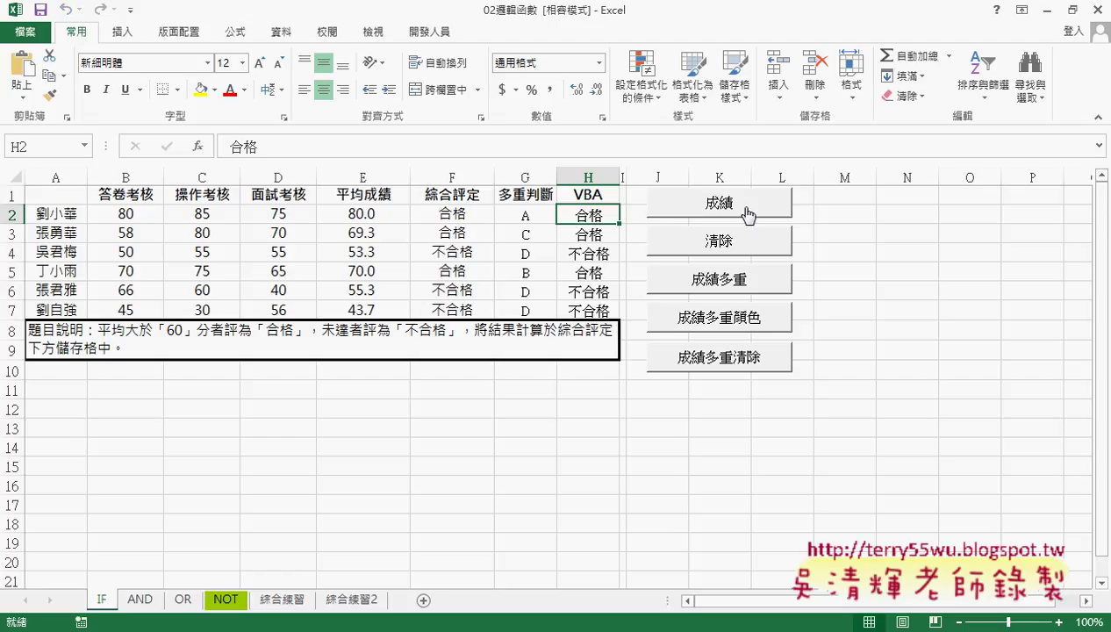
click(723, 242)
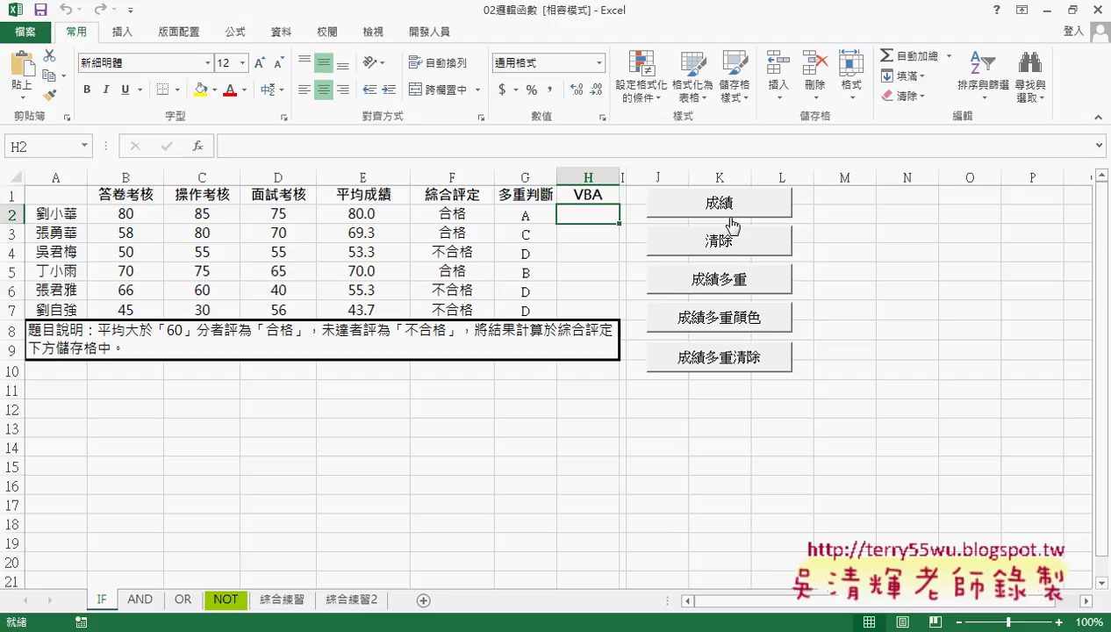
click(731, 225)
click(729, 246)
click(717, 240)
Step: Open the 成績 button's macro code via 指定巨集 and 編輯, placing the editor beside the sheet
right_click(725, 204)
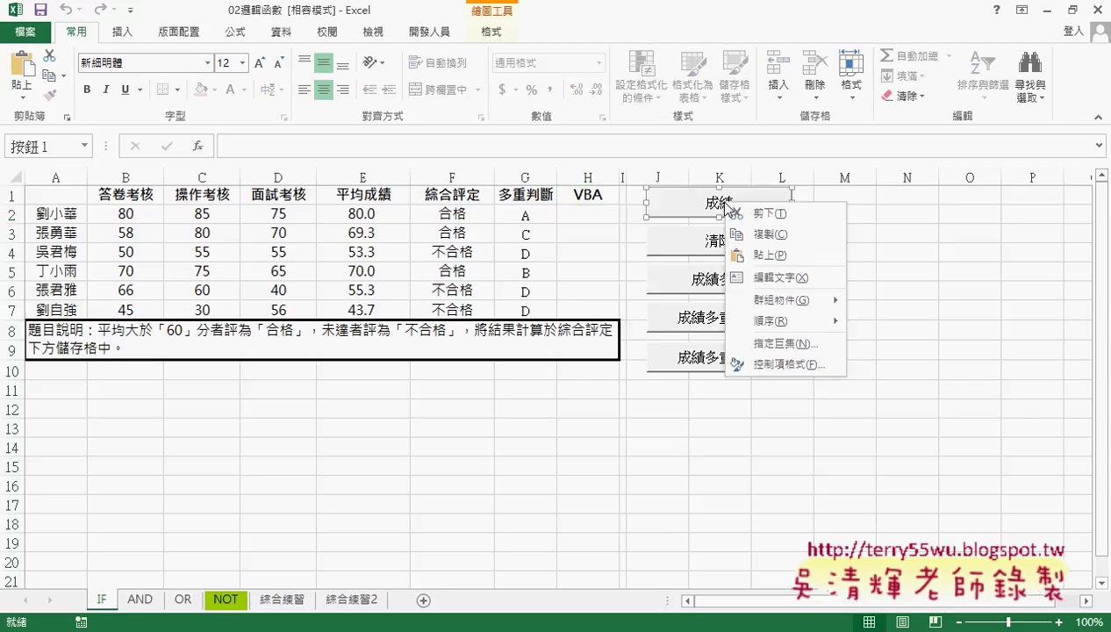
click(773, 343)
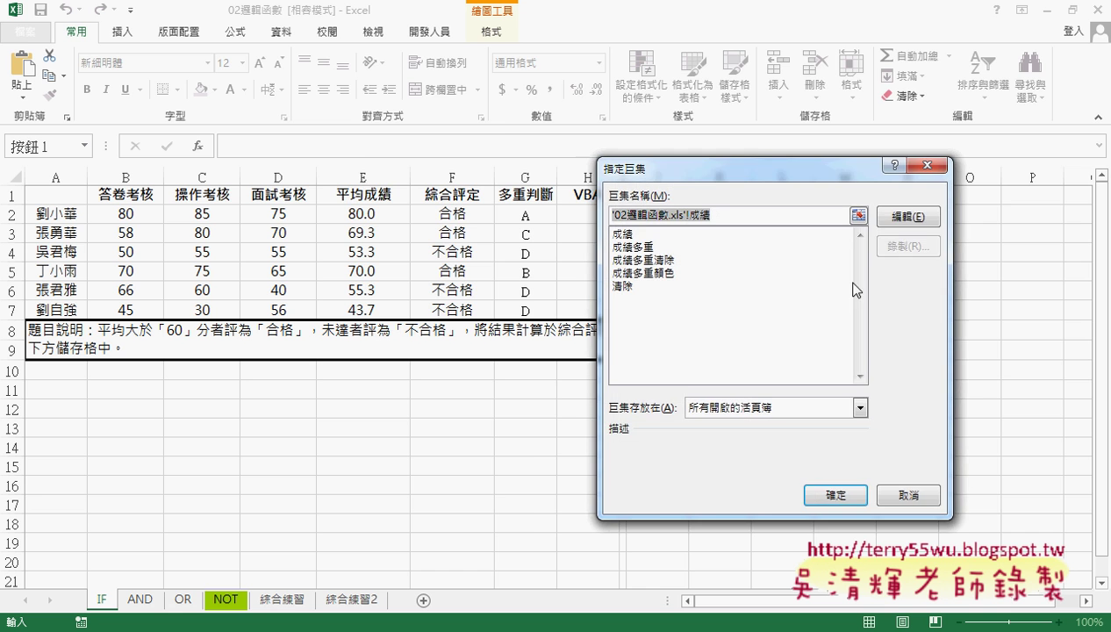
click(907, 217)
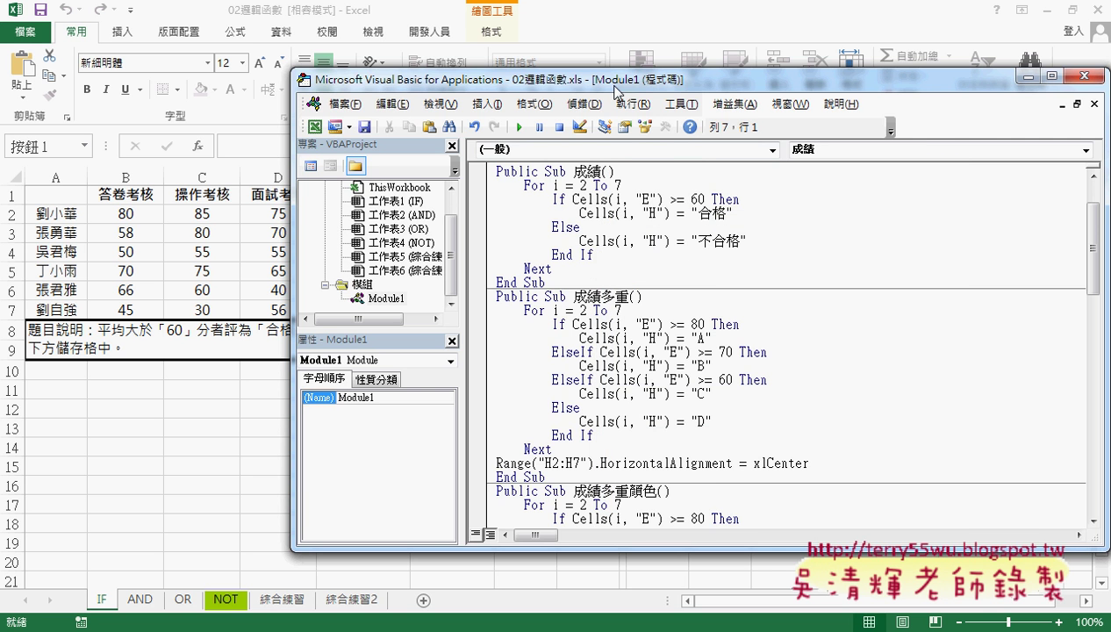
drag(617, 92, 904, 94)
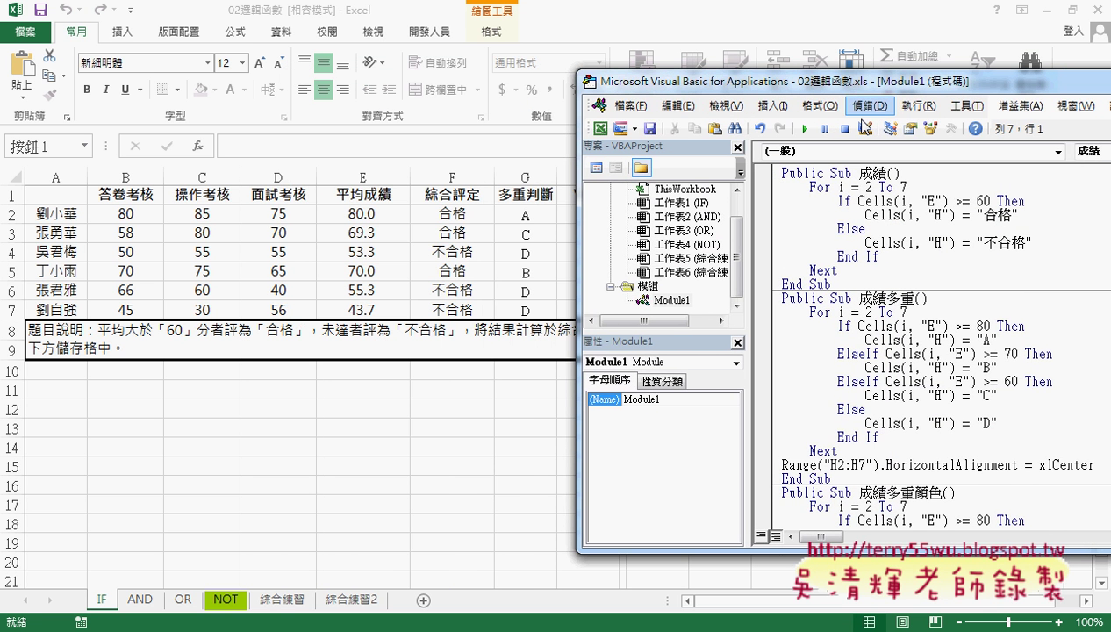
Step: Highlight the row 2–7 loop and the If average >= 60 Then test, circling E2's 80.0
drag(809, 187, 917, 187)
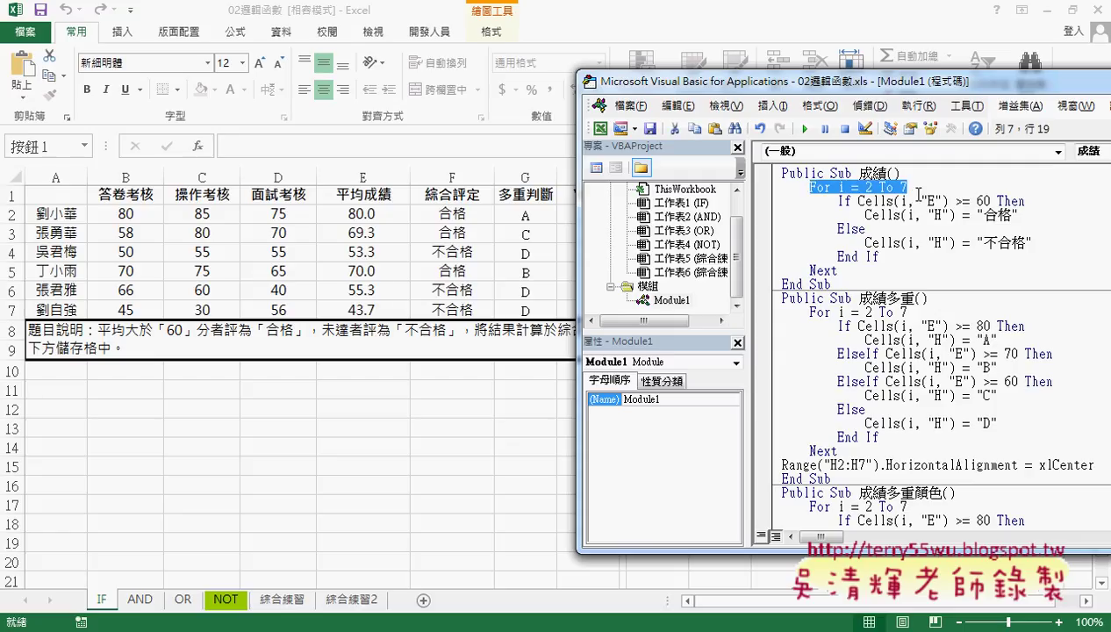
double_click(843, 201)
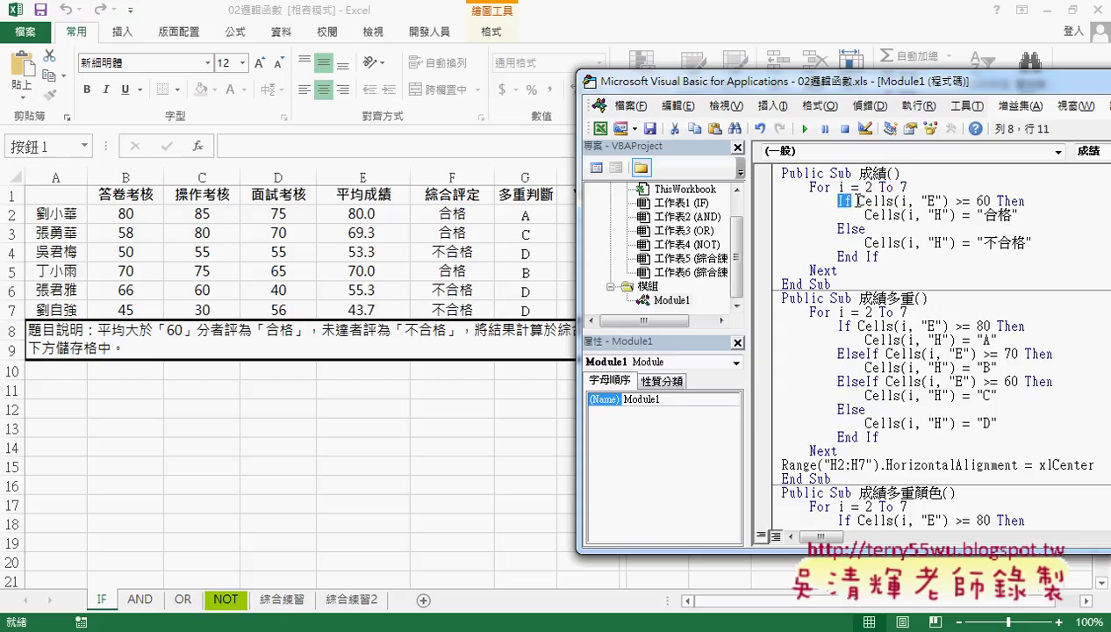
drag(858, 201, 989, 201)
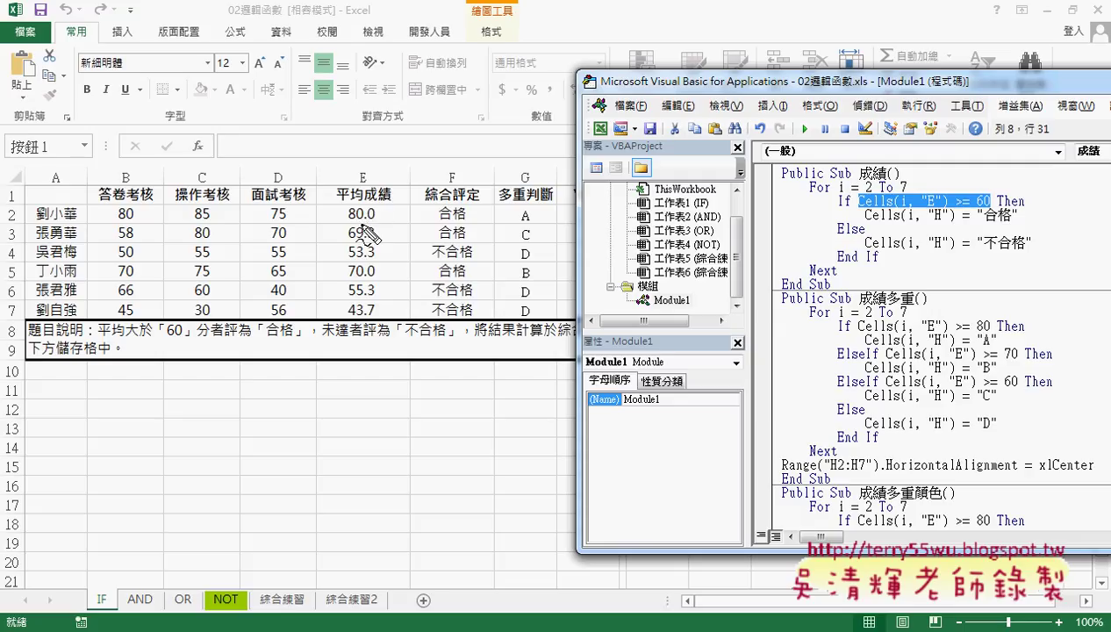
drag(376, 221, 381, 232)
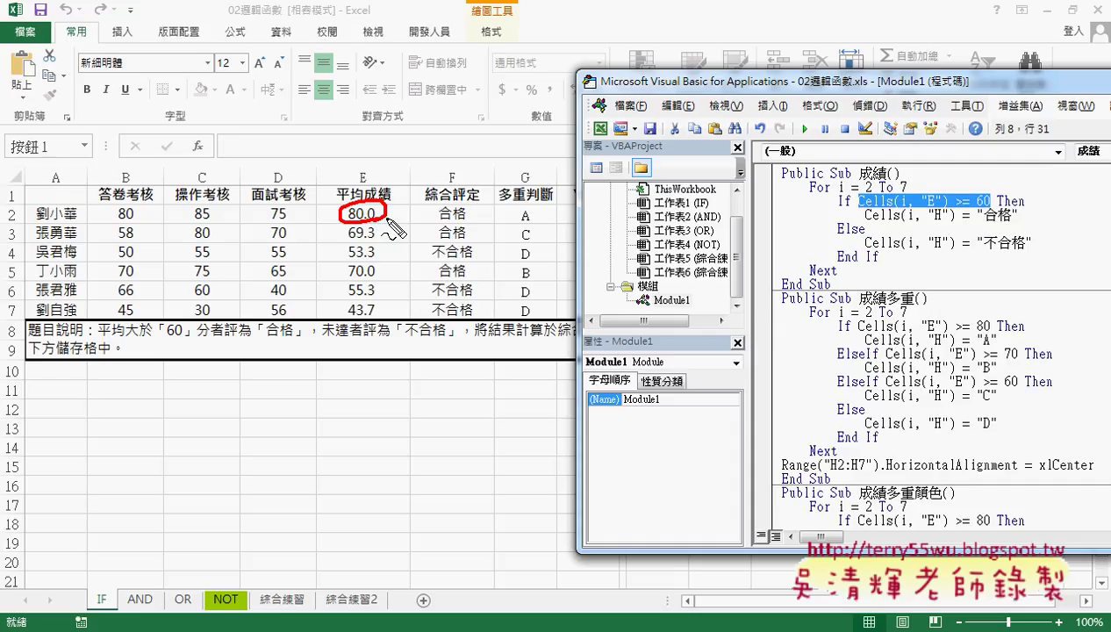
drag(865, 190, 988, 210)
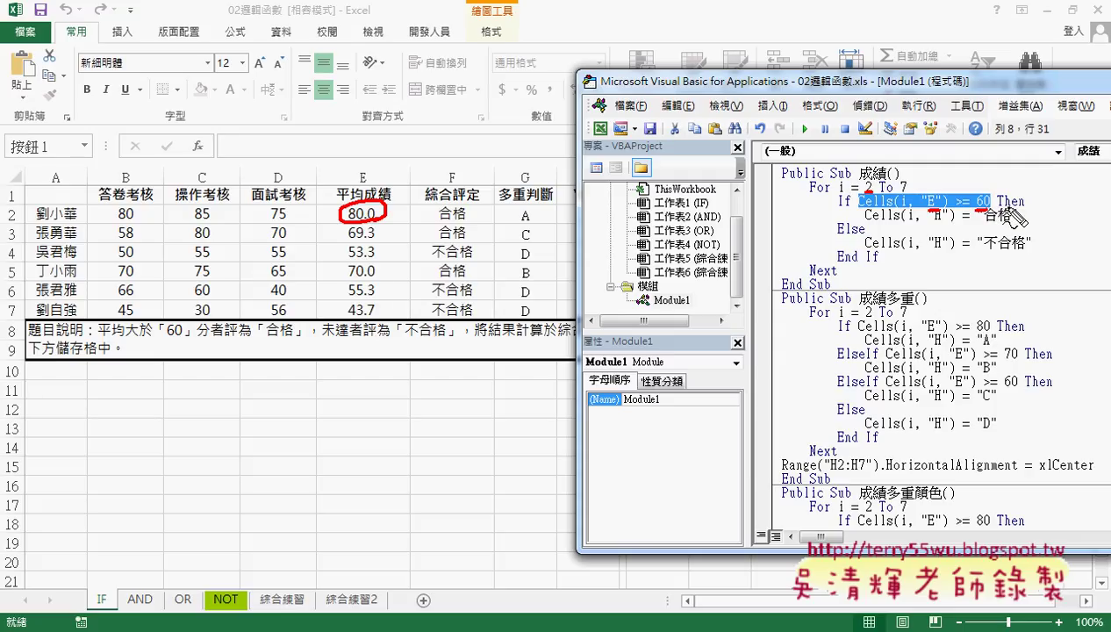
drag(1003, 209, 1023, 209)
key(Escape)
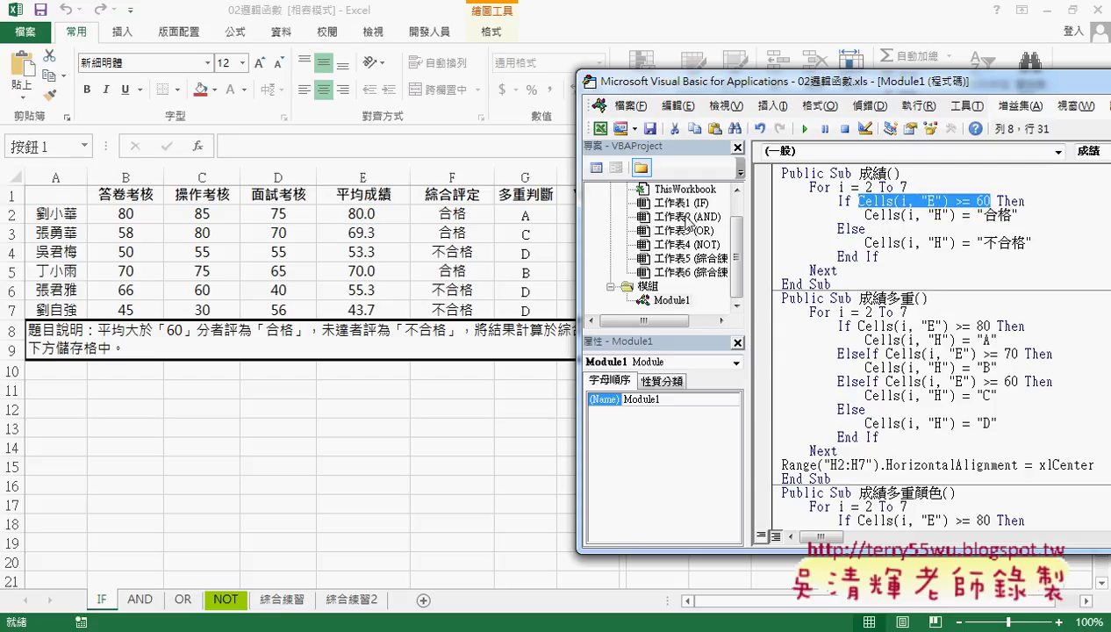
drag(677, 86, 718, 89)
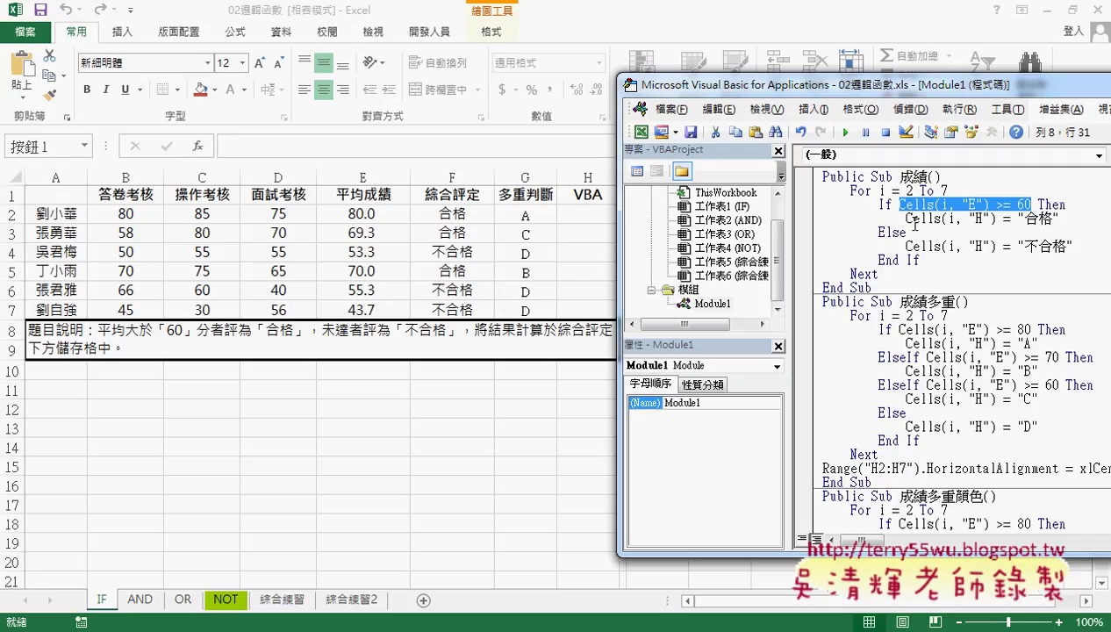
drag(906, 218, 1062, 219)
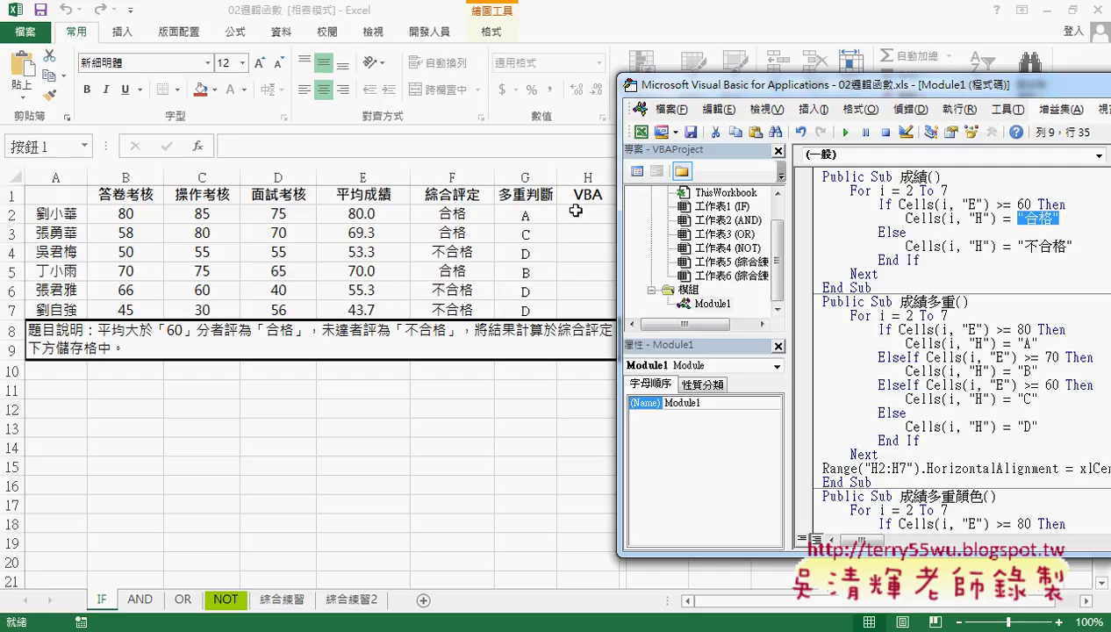
mouse_move(905, 232)
mouse_down()
mouse_move(877, 232)
mouse_move(1038, 204)
mouse_up()
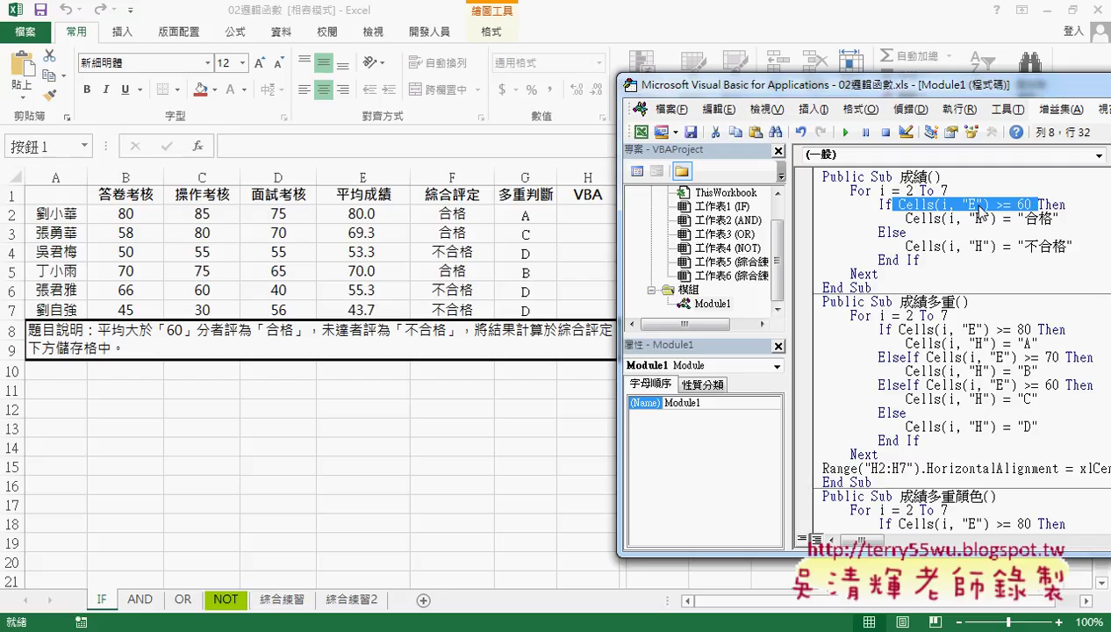
click(901, 232)
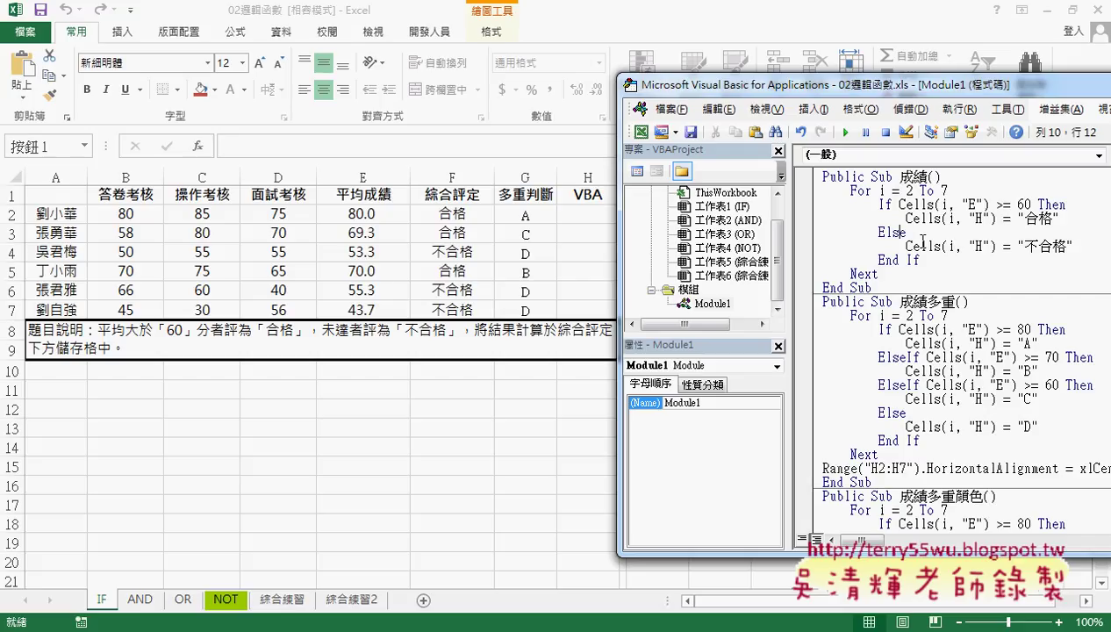
scroll(938, 318, up, 2)
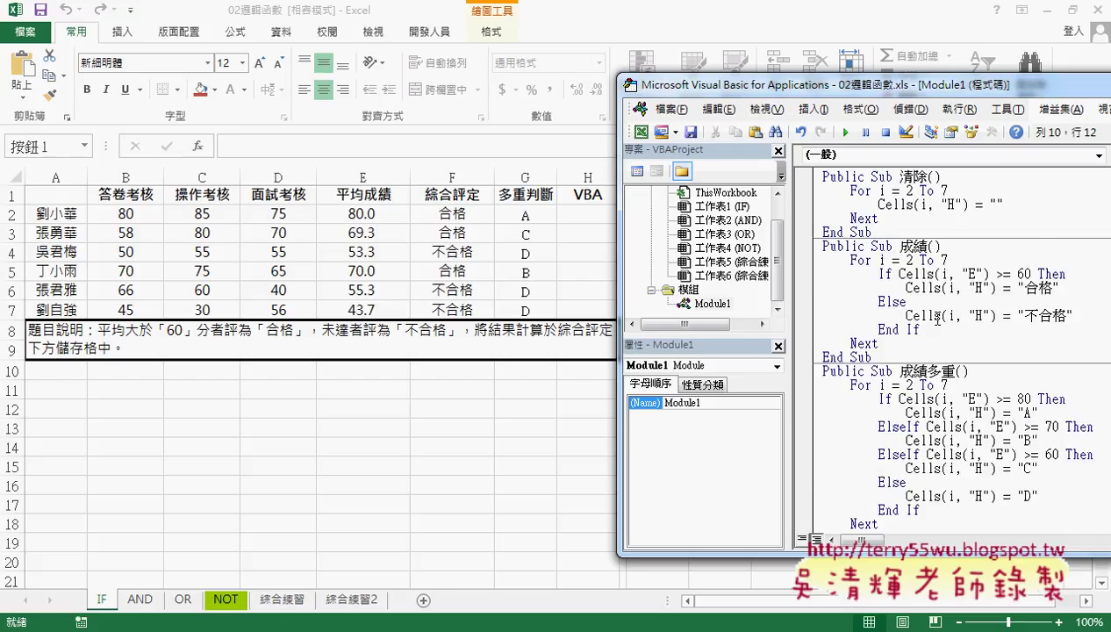
drag(847, 190, 1003, 204)
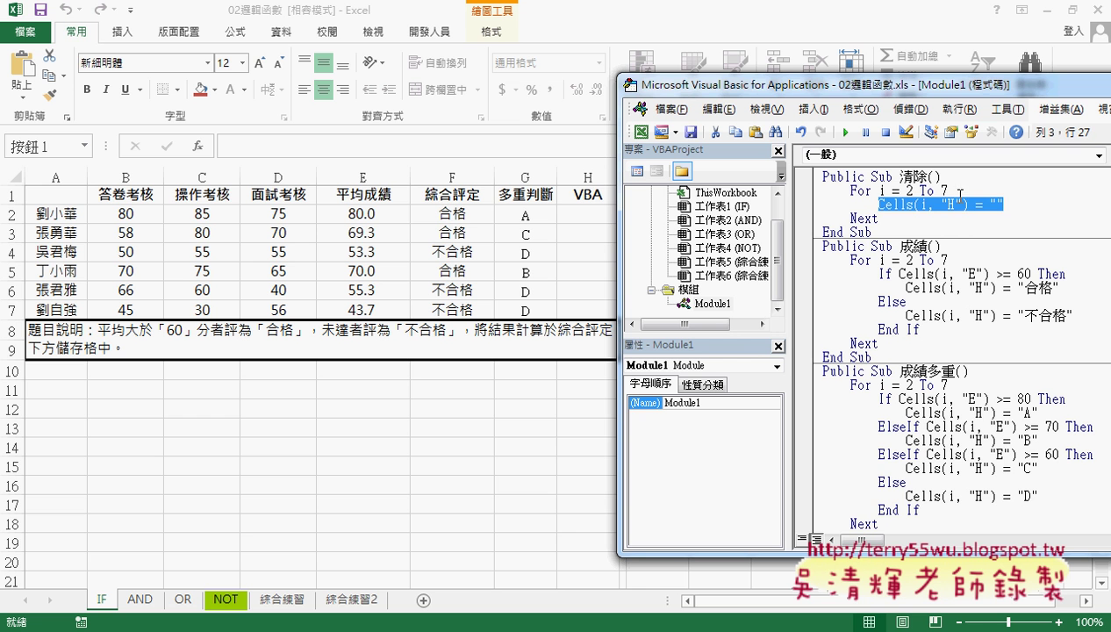
click(954, 287)
mouse_move(895, 86)
mouse_down()
mouse_move(923, 104)
mouse_move(917, 281)
mouse_up()
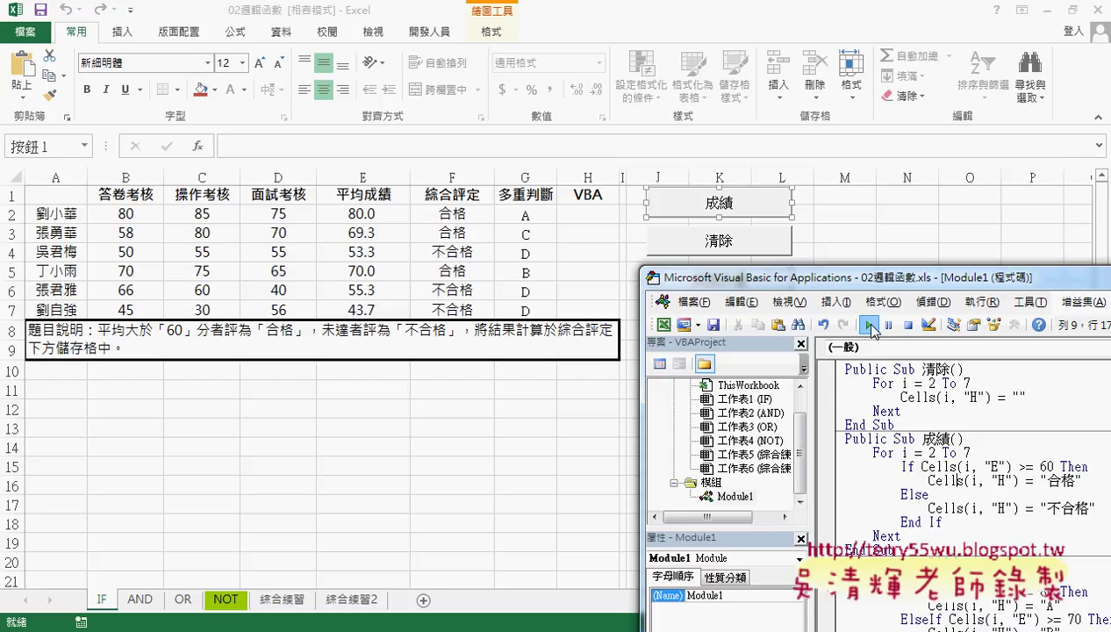
Step: Run the 成績 macro, then the 清除 macro to empty H2:H7, and return to the worksheet
click(872, 327)
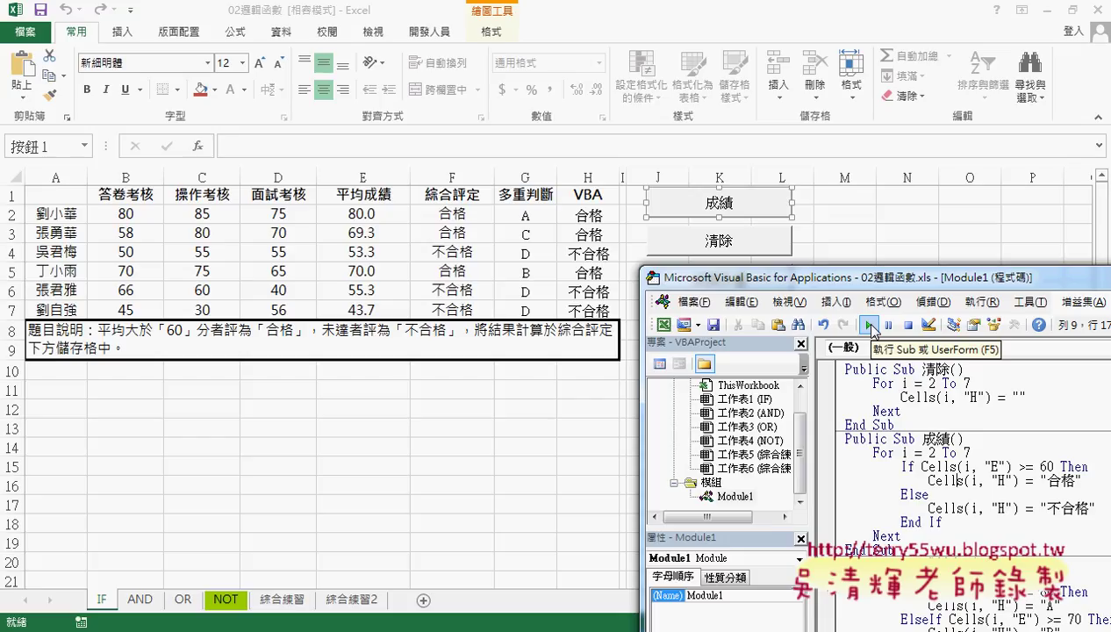
click(899, 393)
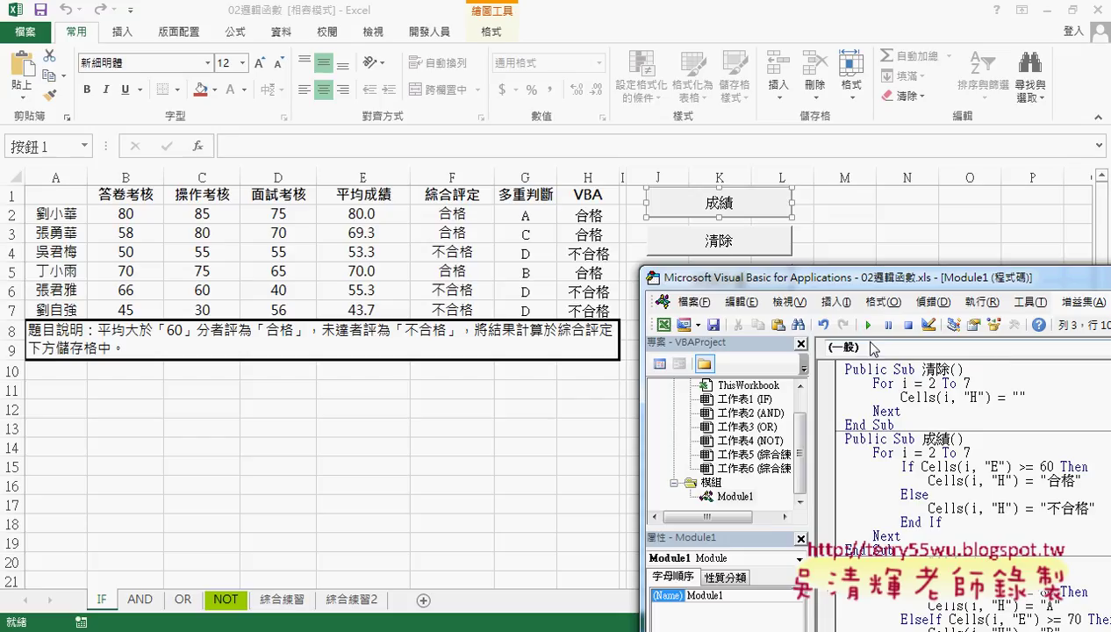
click(868, 326)
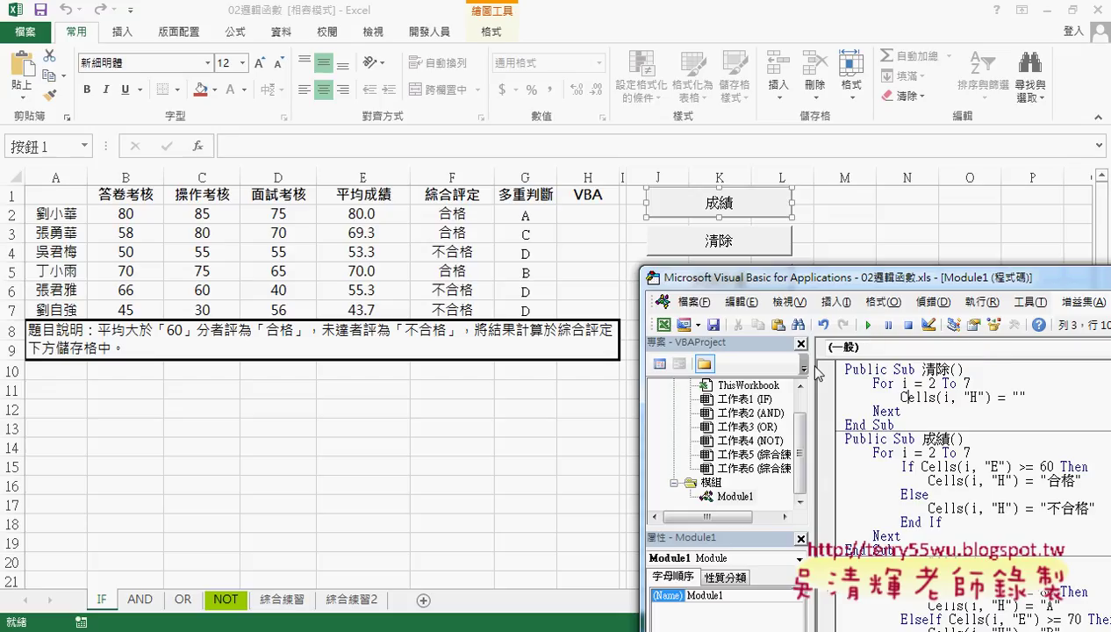
click(524, 214)
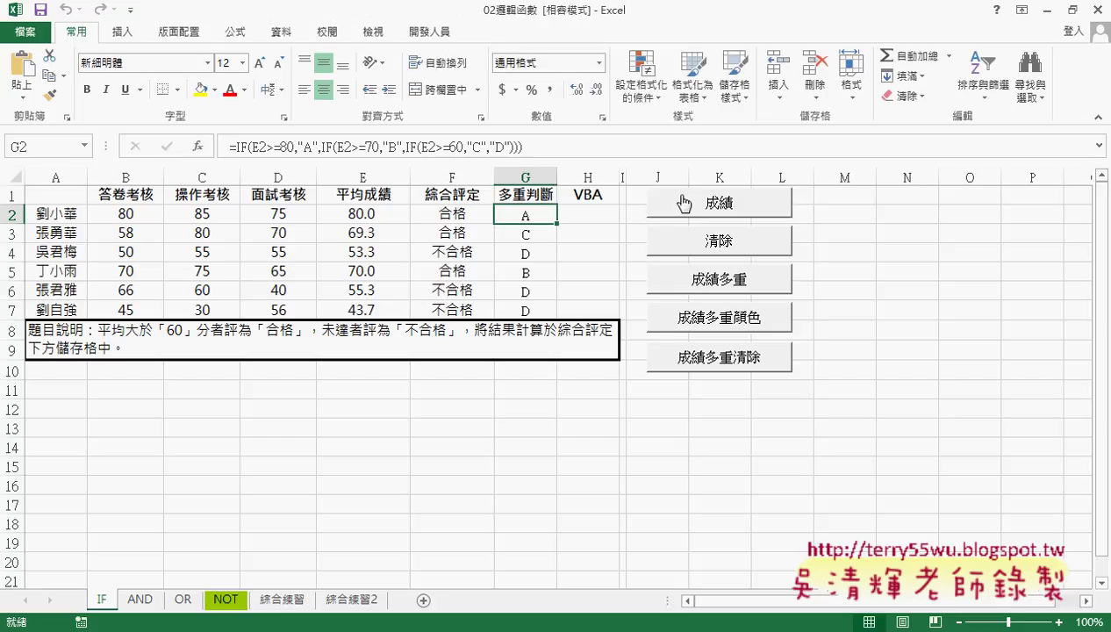
Step: Fill column H with A–D grades using 成績多重, clearing and refilling it twice
click(585, 214)
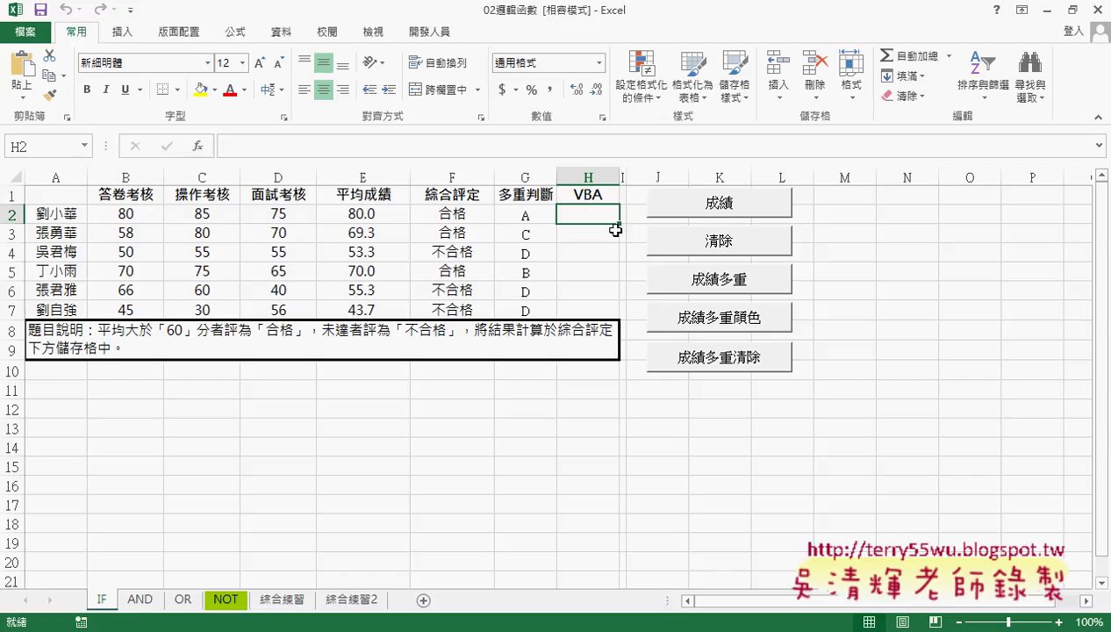
click(728, 285)
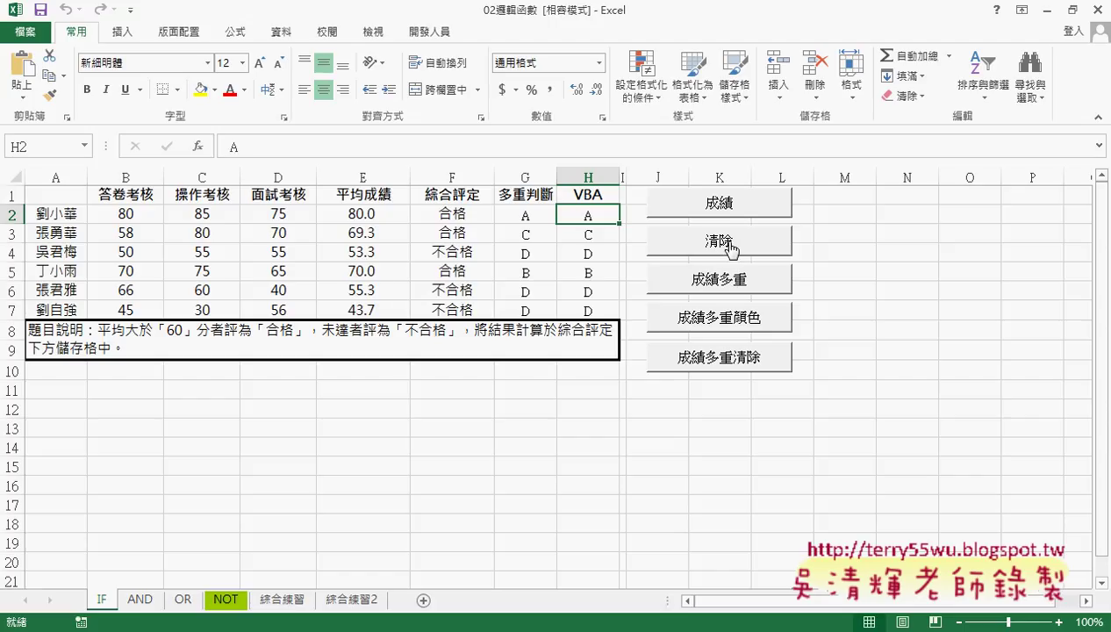
click(726, 243)
click(730, 287)
click(722, 241)
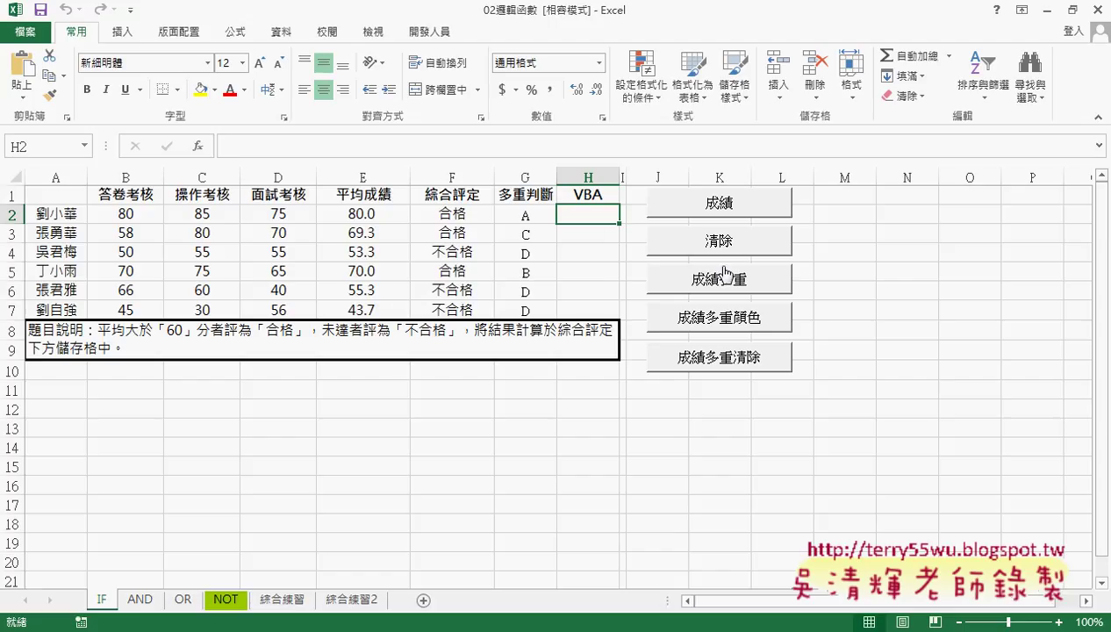
click(725, 281)
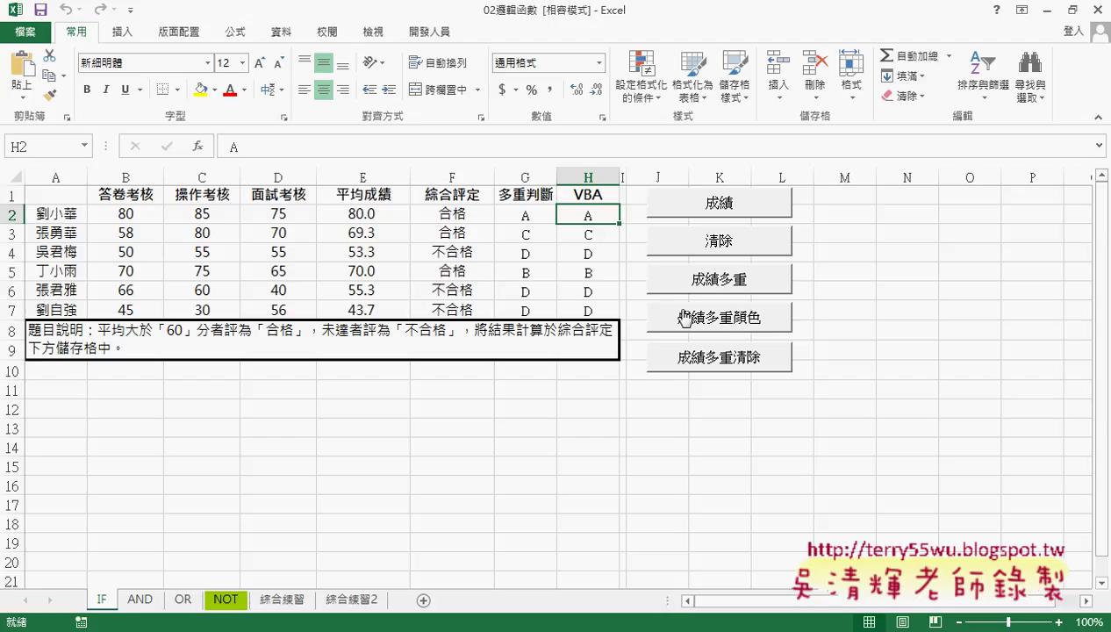
Step: Apply colour-coded grades with 成績多重顏色, clear values and formatting, then fill pass/fail results with 成績
click(715, 323)
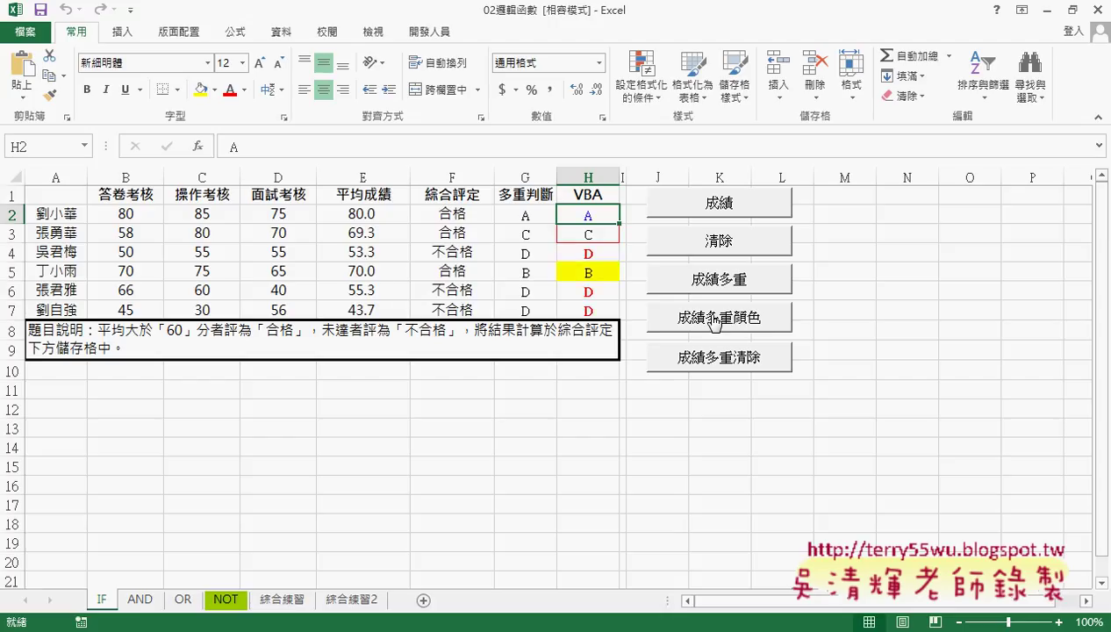
click(874, 241)
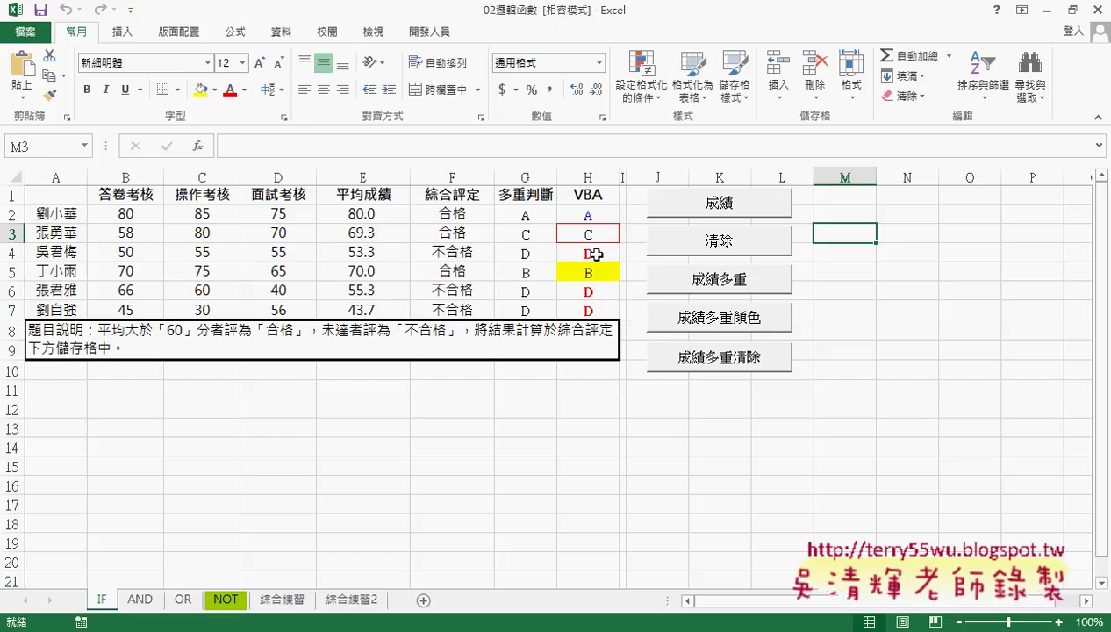
click(712, 245)
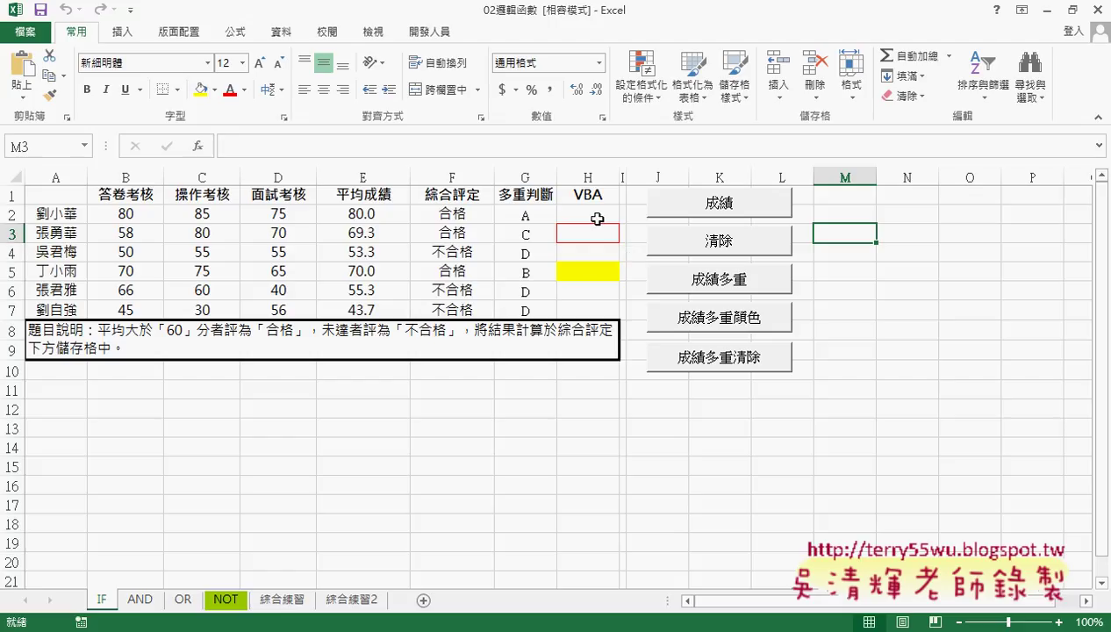
click(737, 366)
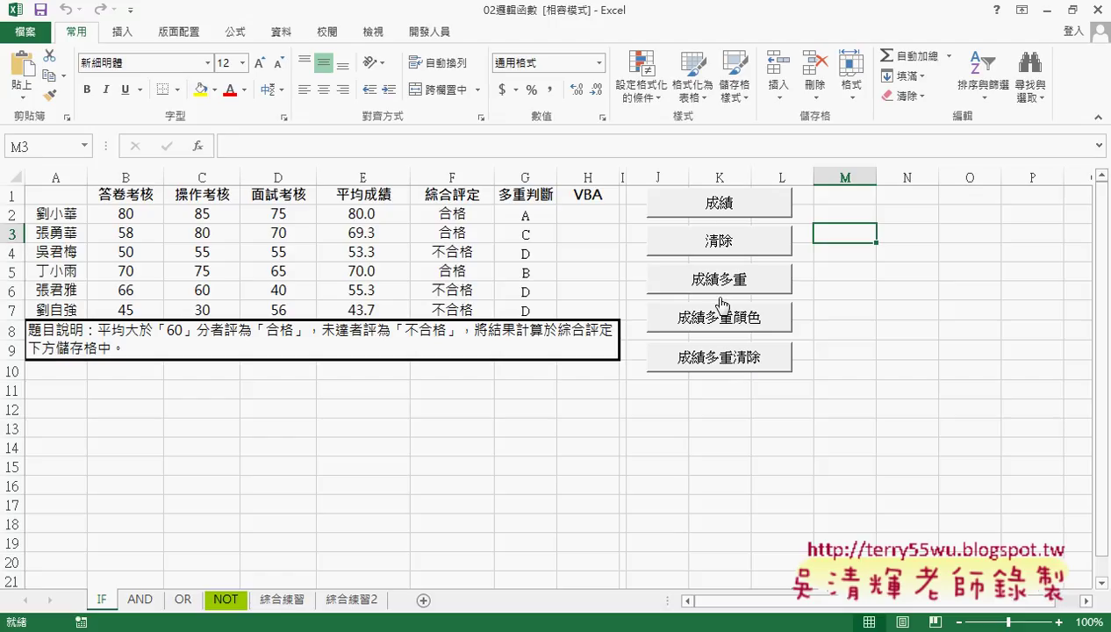
click(702, 204)
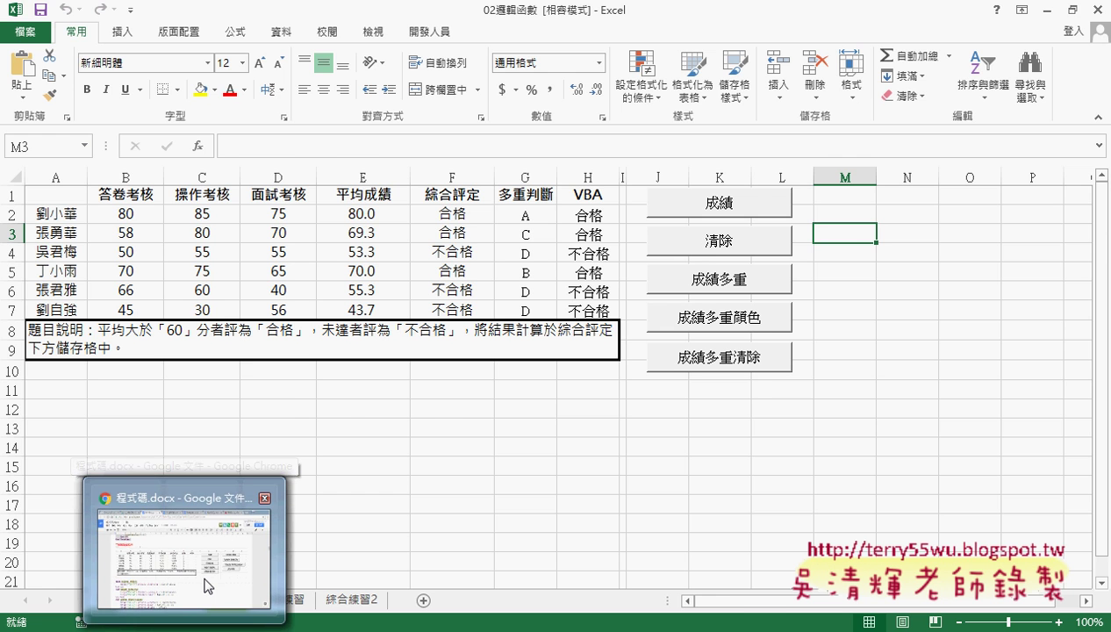
Step: In Google Drive, open the 02_邏輯函數 folder and select the 程式碼.docx file
click(206, 586)
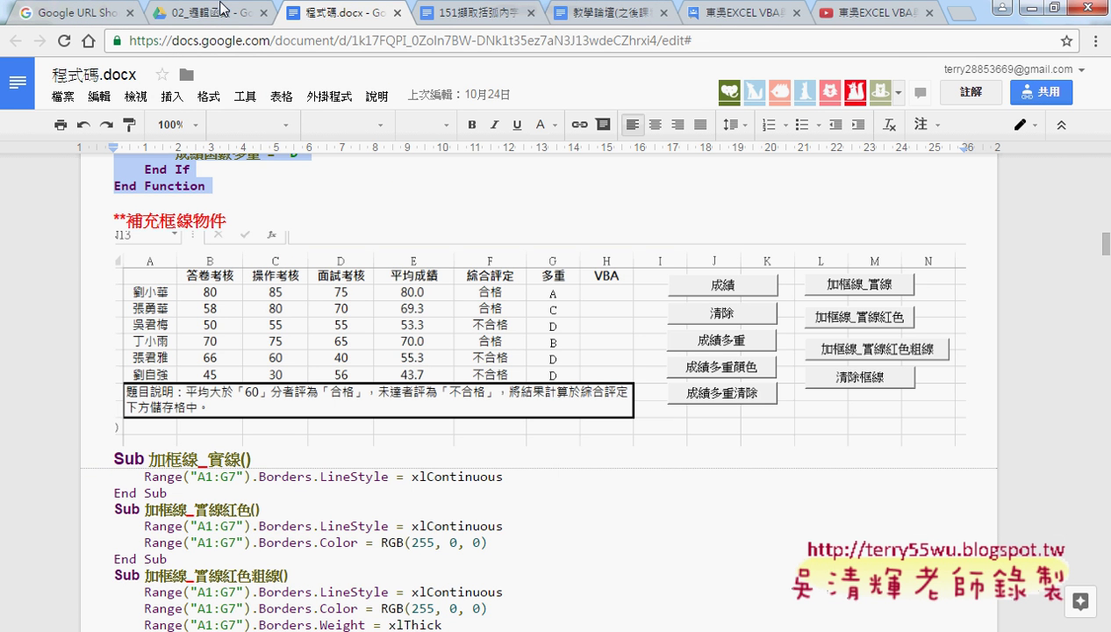
click(219, 13)
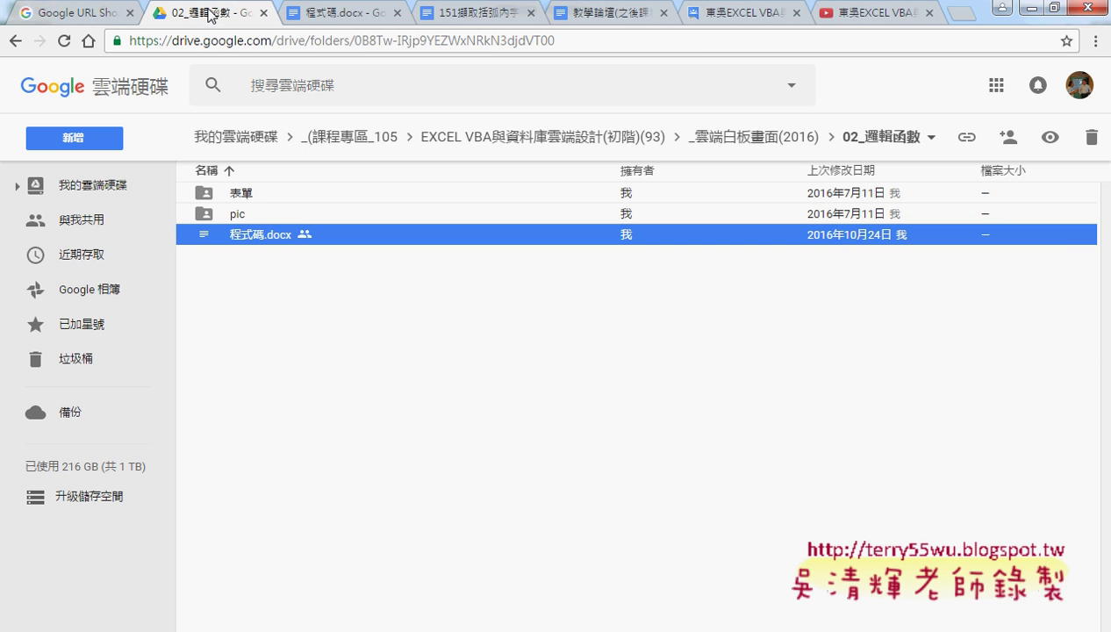
click(753, 138)
click(281, 217)
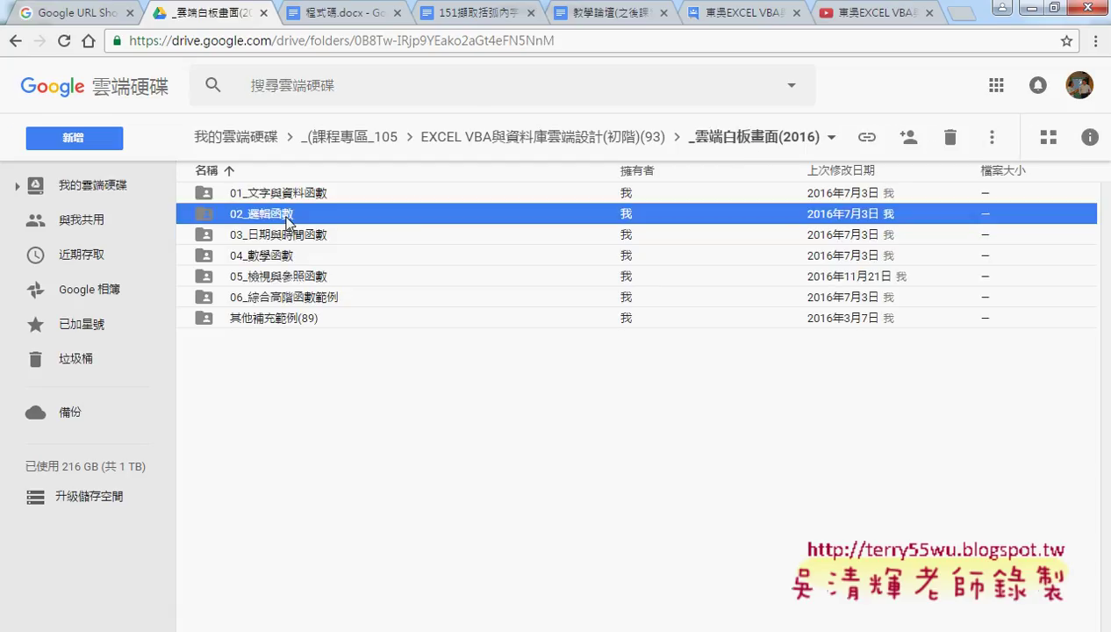
double_click(283, 218)
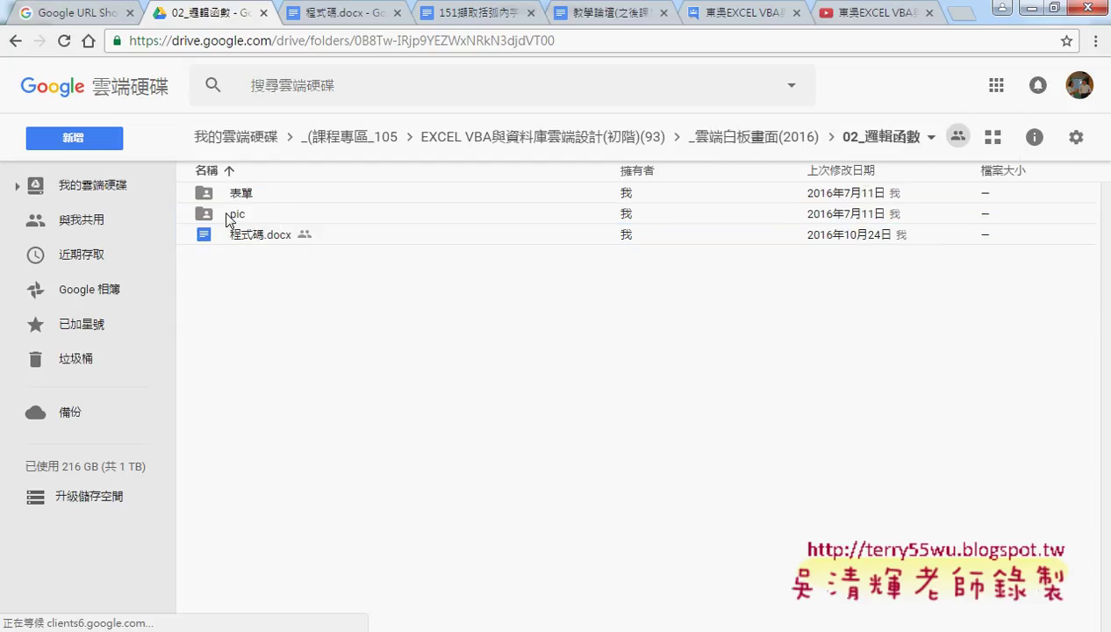
click(249, 236)
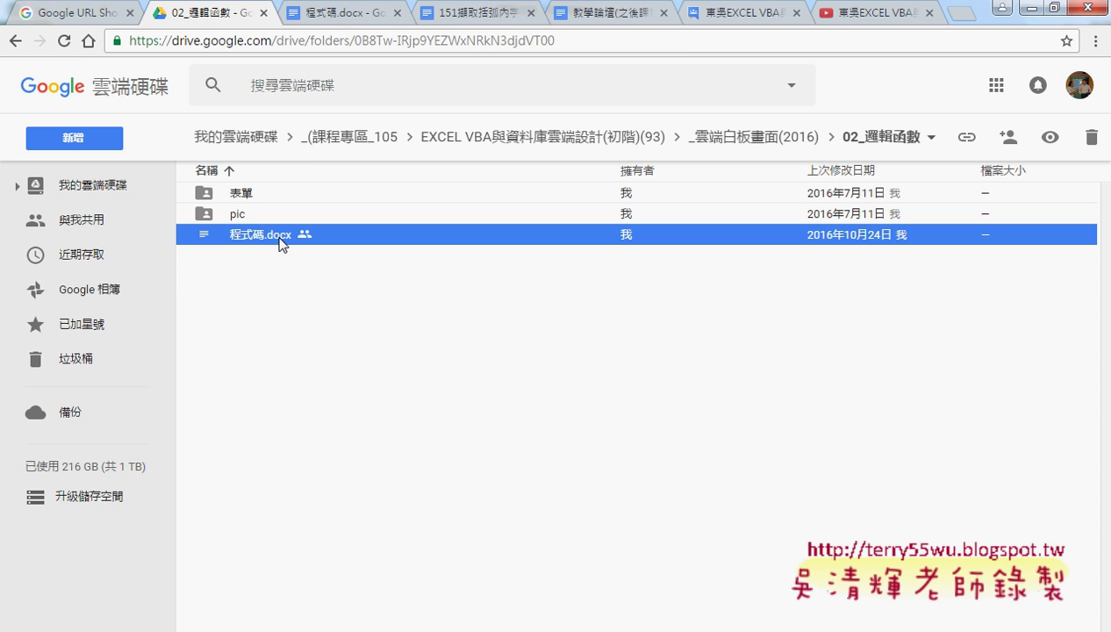
Step: In 程式碼.docx, highlight the 清除 and 成績 Sub code in section 02
click(334, 14)
scroll(464, 316, up, 3)
scroll(464, 316, up, 3)
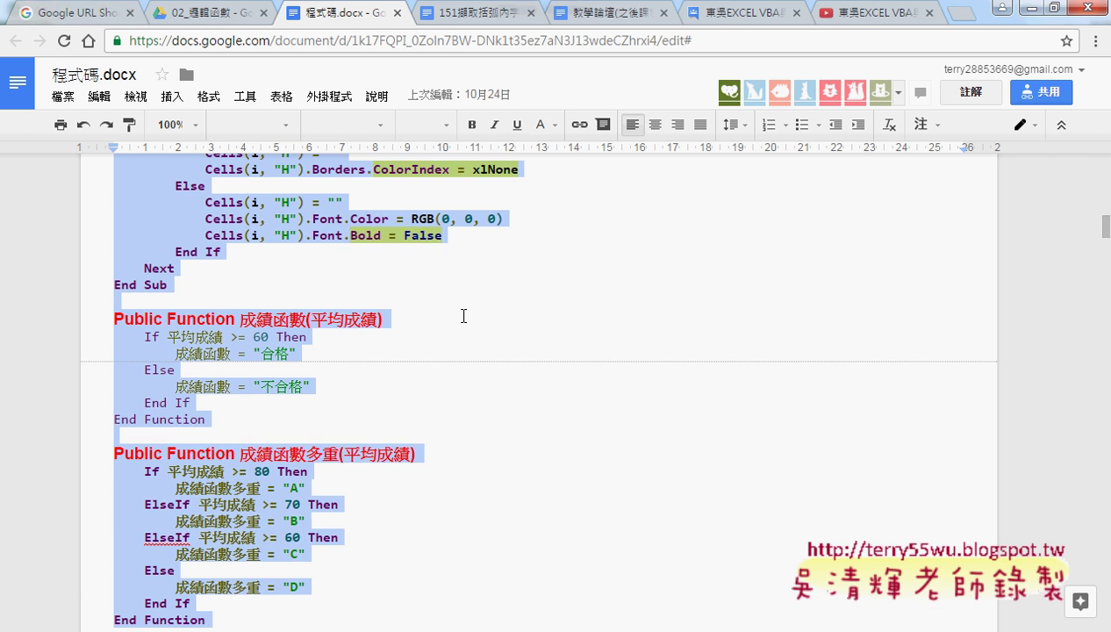
scroll(464, 316, up, 3)
scroll(463, 316, up, 3)
scroll(463, 316, up, 5)
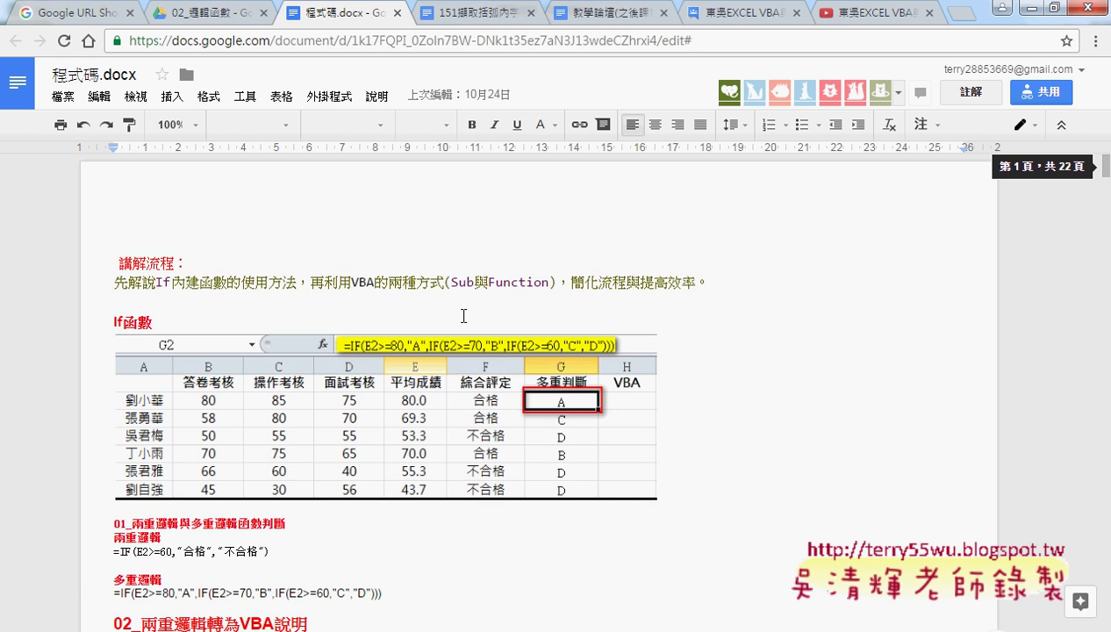
scroll(463, 316, down, 2)
scroll(456, 312, down, 1)
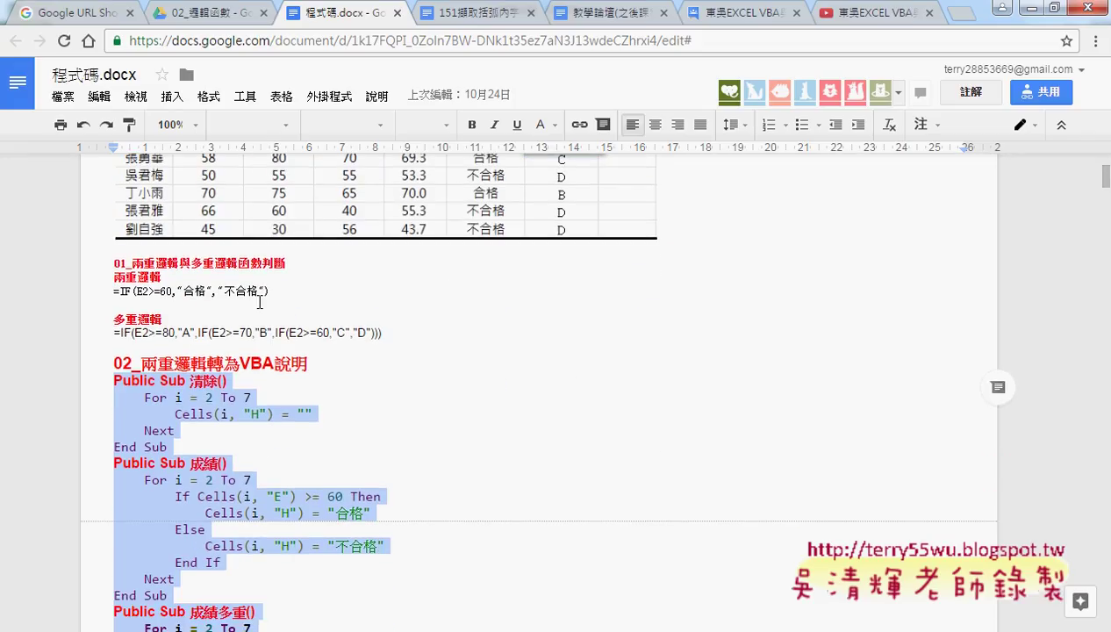
click(258, 300)
click(255, 333)
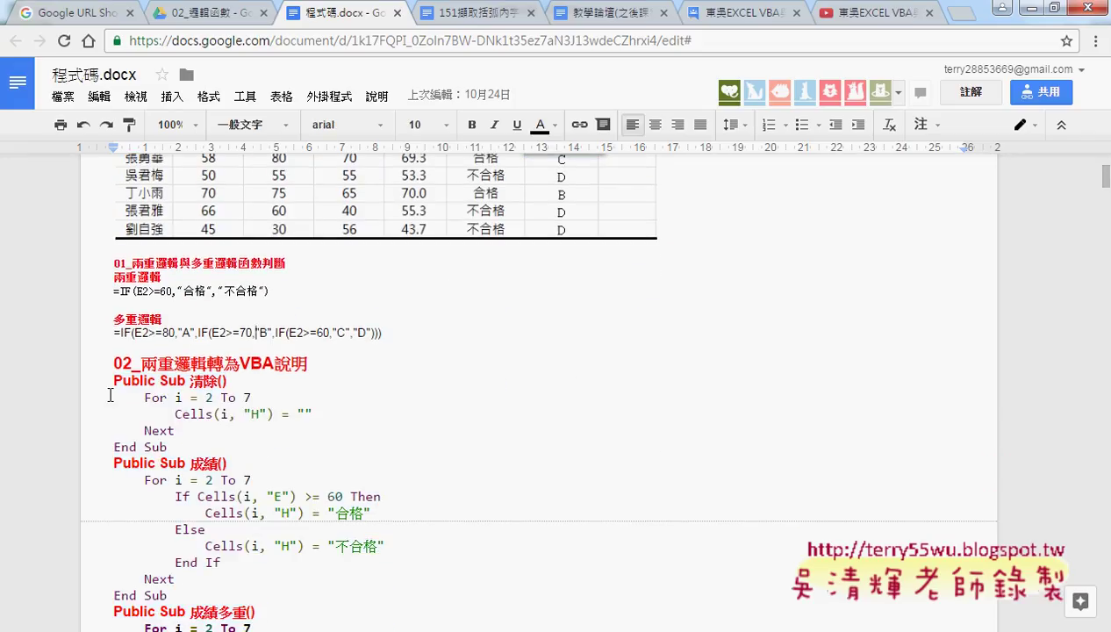
drag(112, 380, 182, 593)
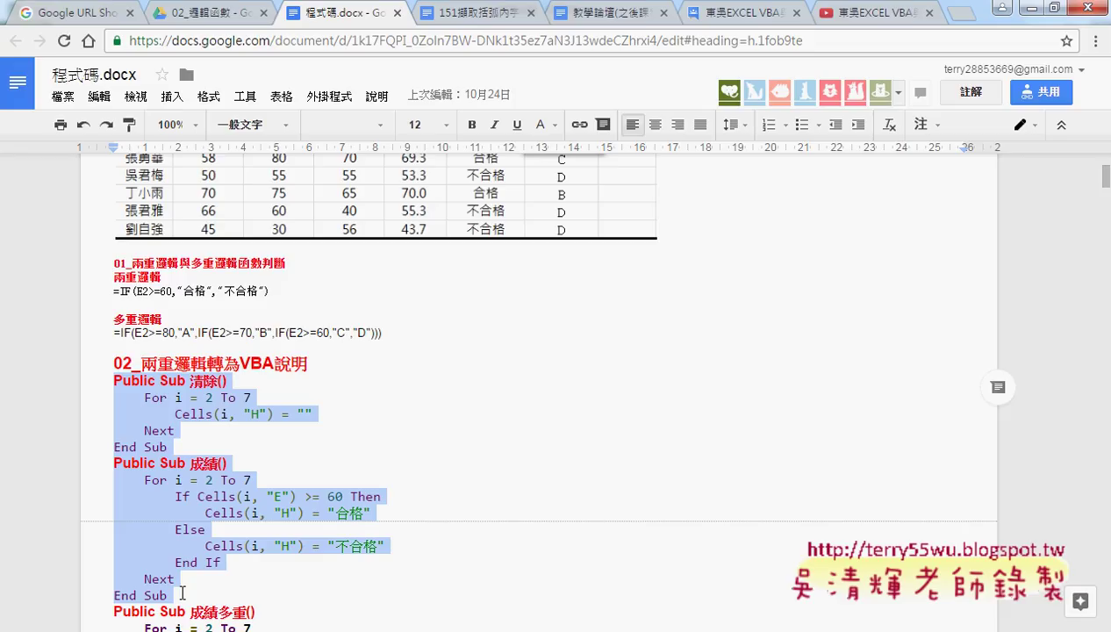